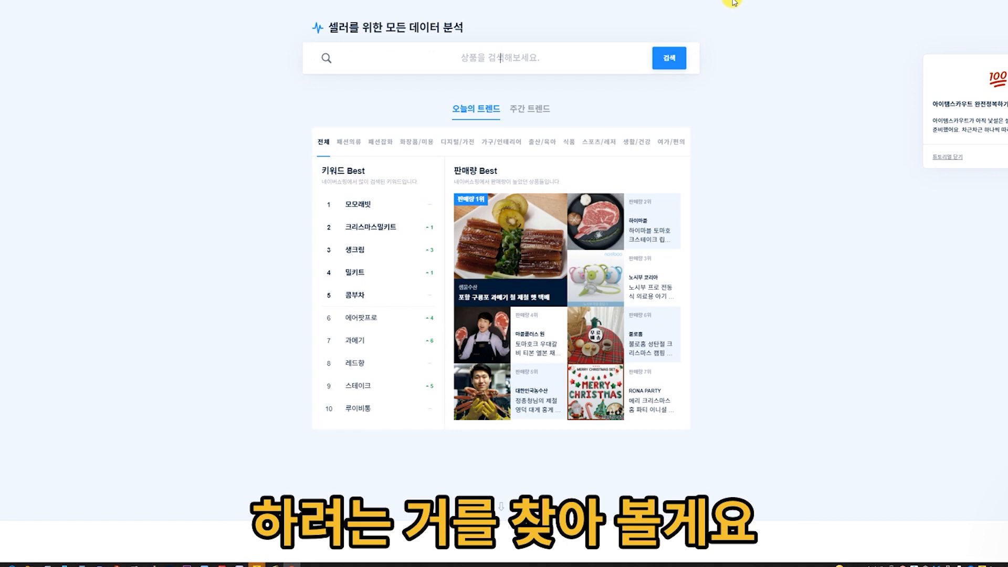
Look up the keyword 발열양말 and check its product competition indicators and monthly search volume.
text(발여)
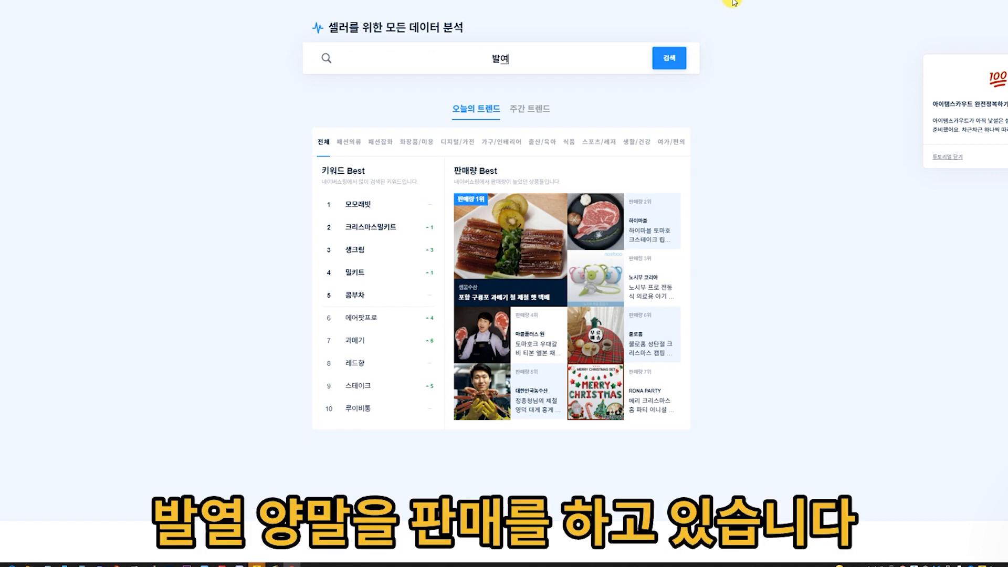
text(양말)
key(Return)
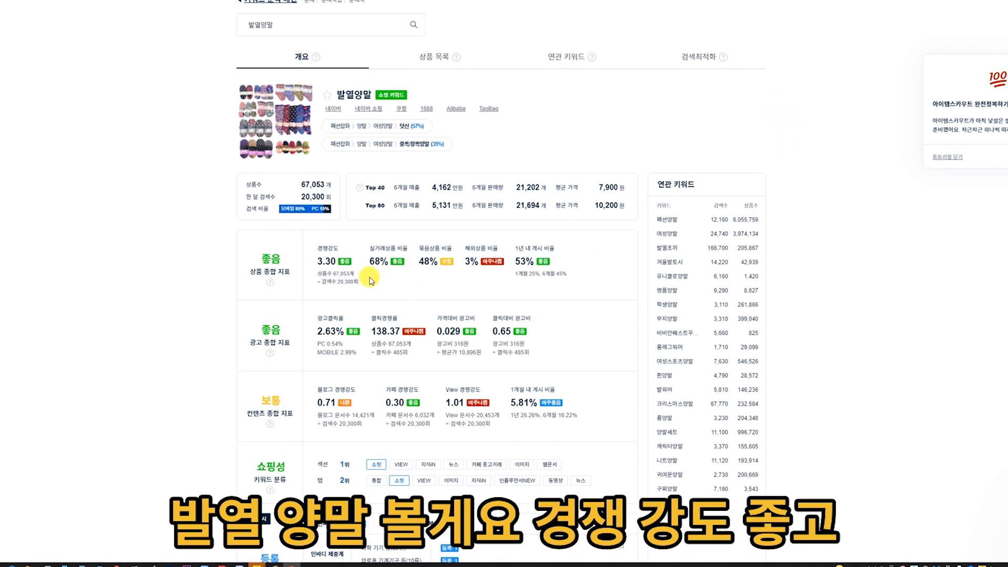
drag(367, 261, 410, 266)
click(411, 267)
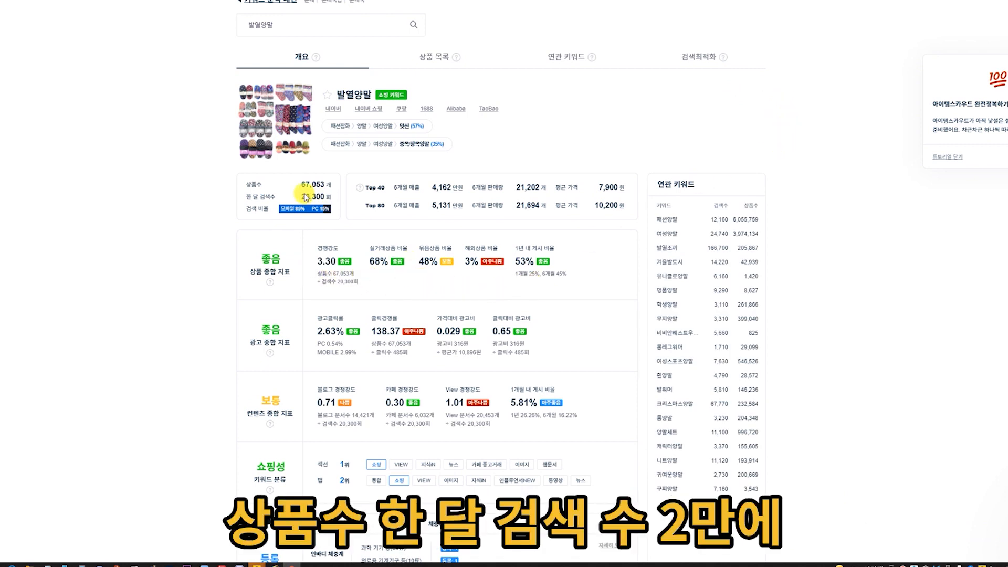
drag(294, 198, 332, 203)
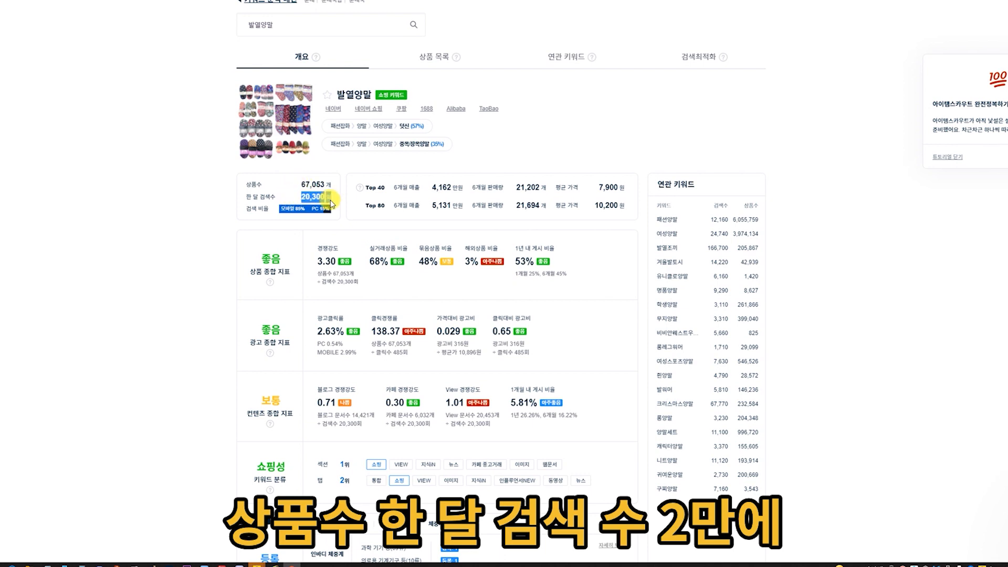
click(426, 242)
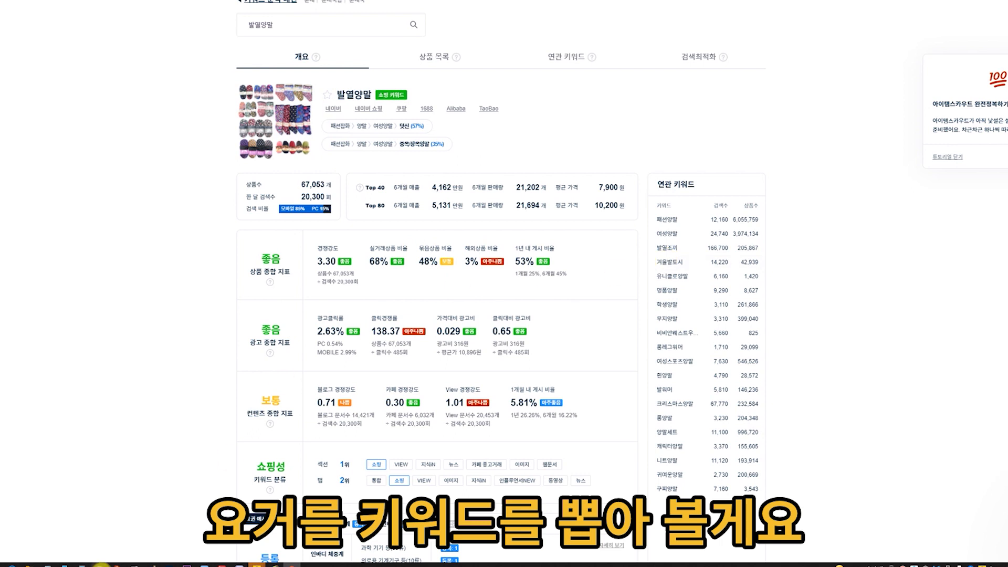
Switch to Notepad and note 발열양말 as the first keyword.
click(194, 562)
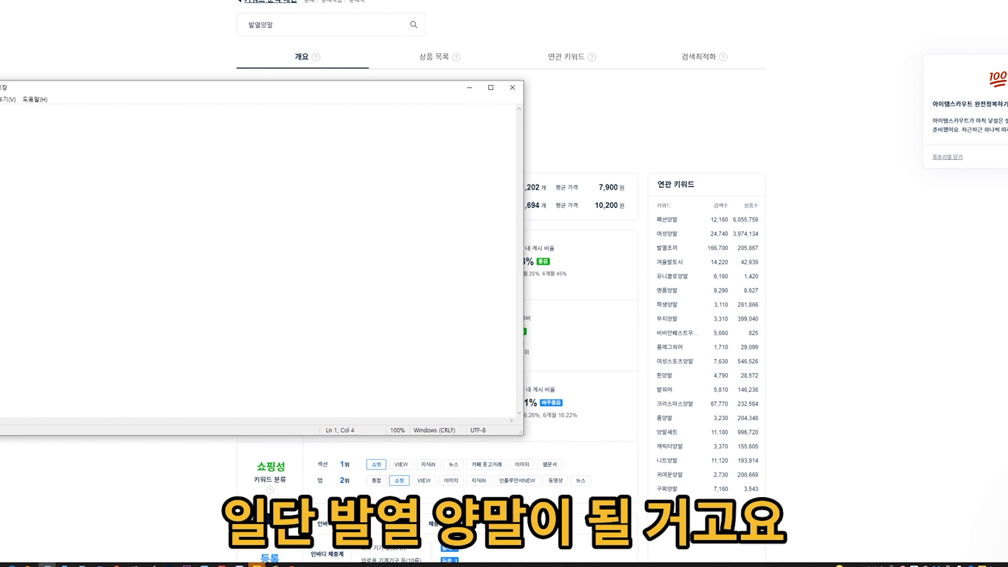
Look up the keyword 방한양말 in the keyword analysis and check its competition strength.
double_click(319, 32)
text(방희)
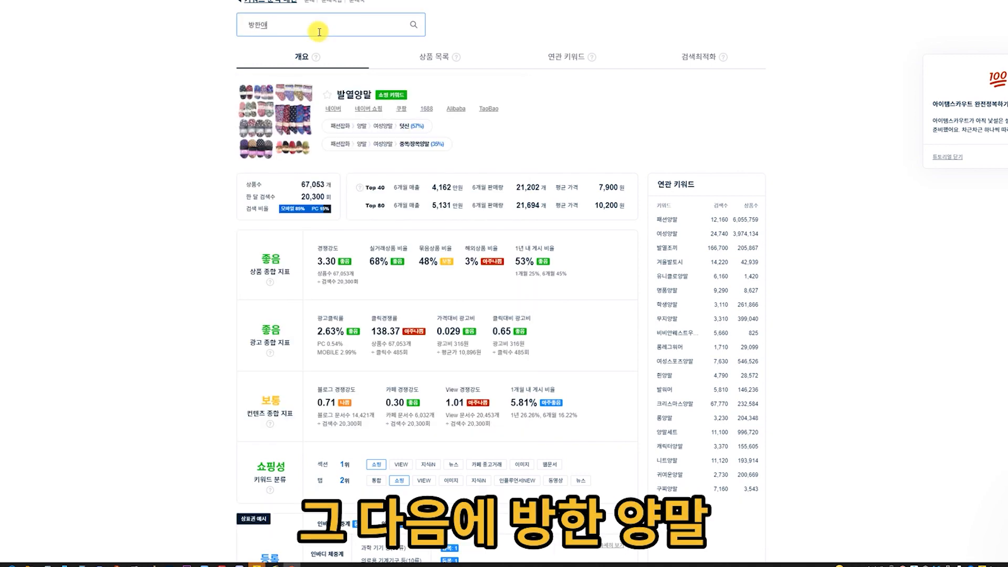
text(양말)
key(Return)
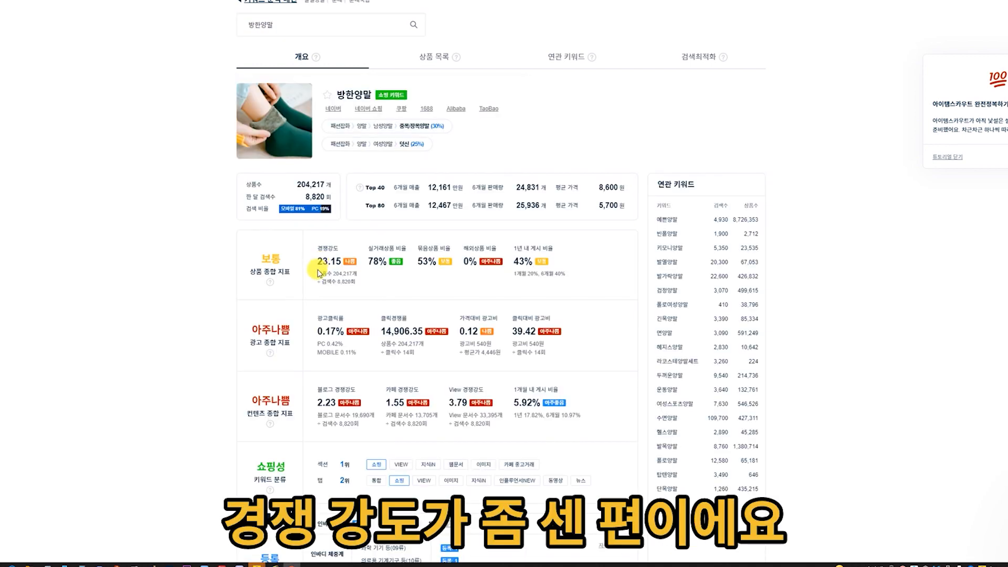
drag(319, 271, 376, 270)
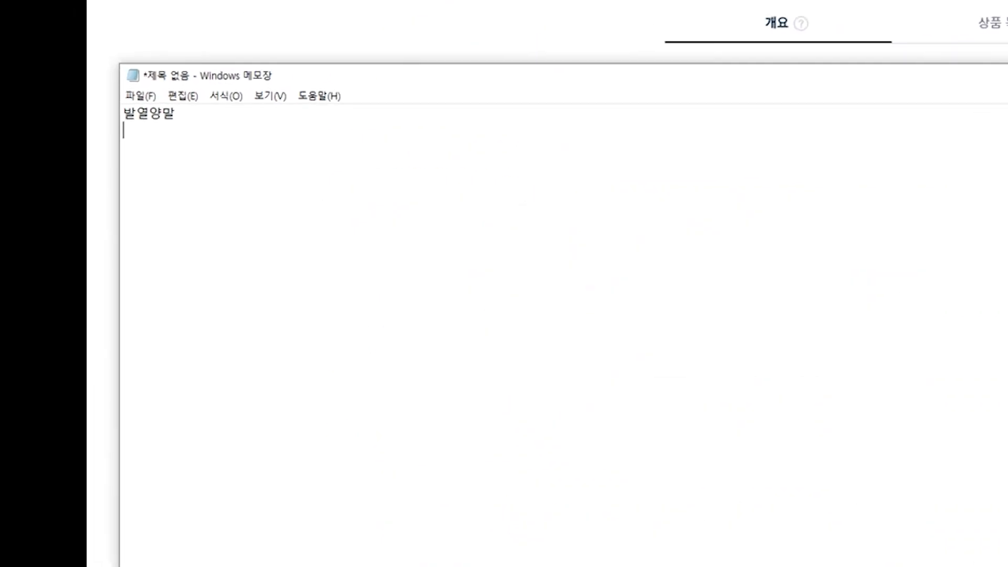
List the keywords 방한, 여자여성겨울, 남자남성겨울 and 발워머 on separate lines below 발열양말 in Notepad.
text(방)
text(한)
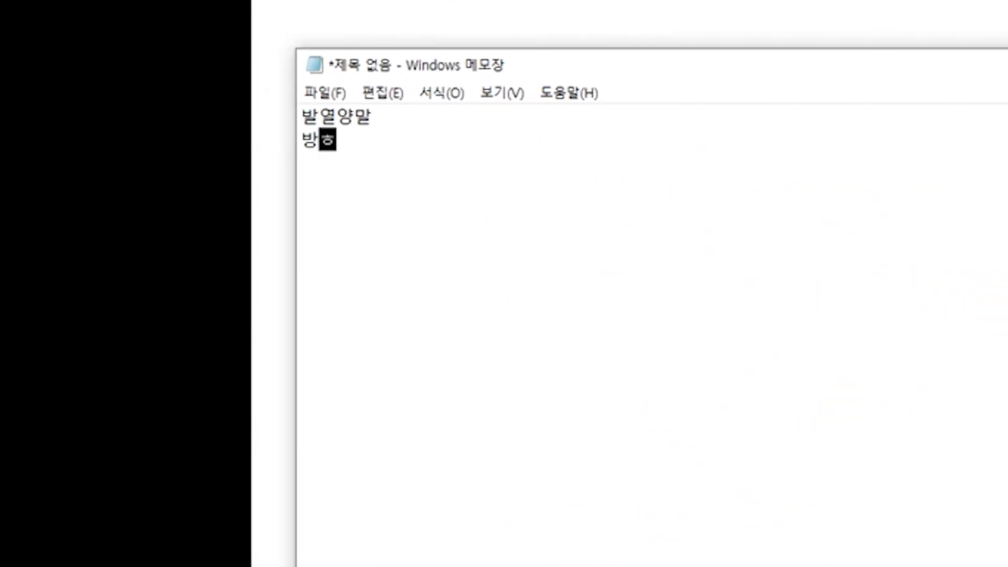
key(Return)
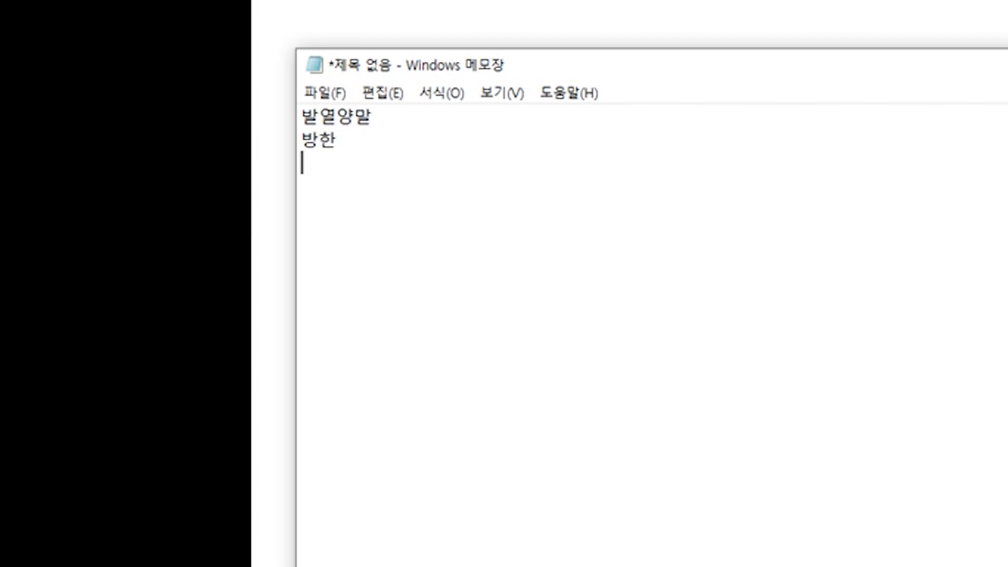
text(여자여ㅅ)
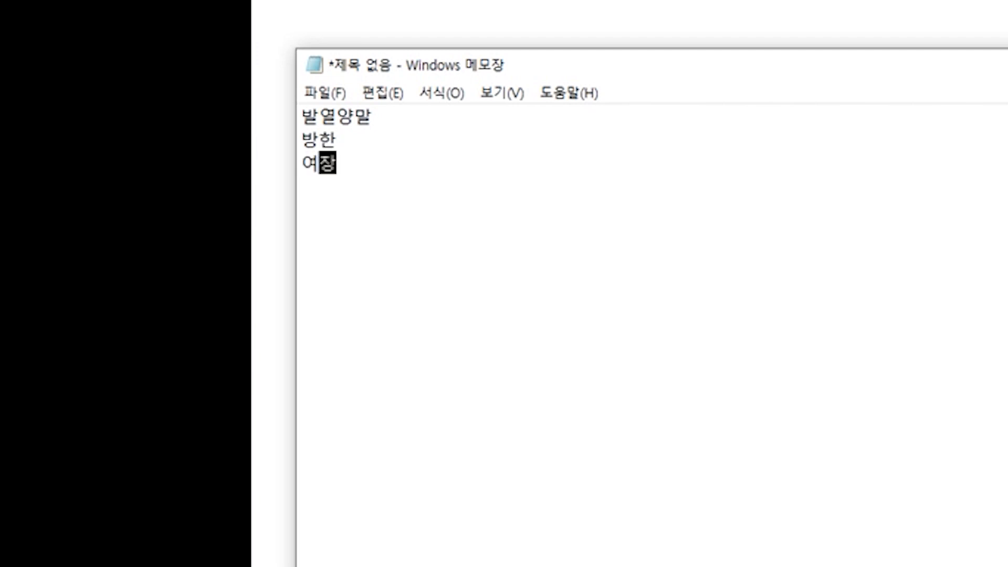
text(성겨울)
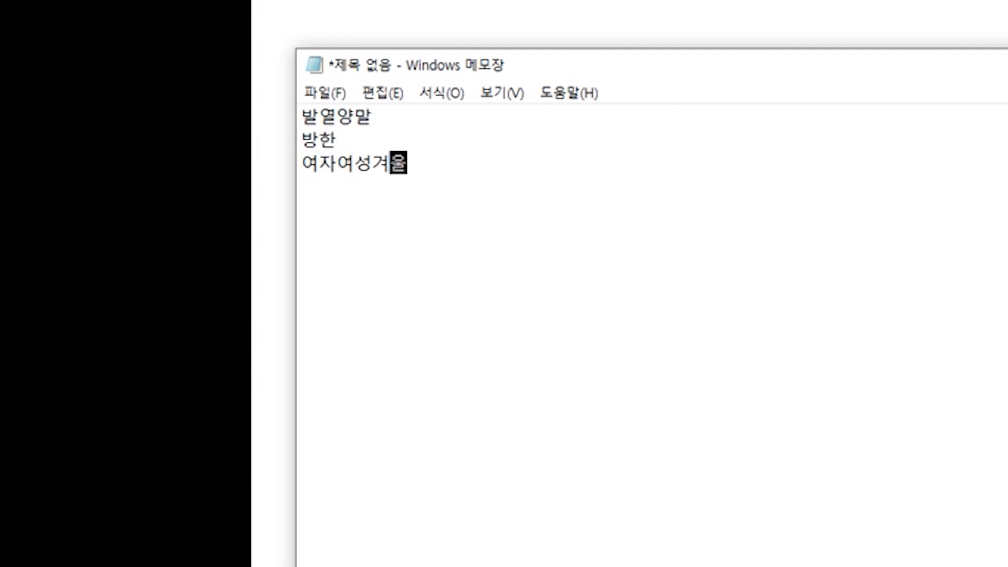
key(Return)
text(남)
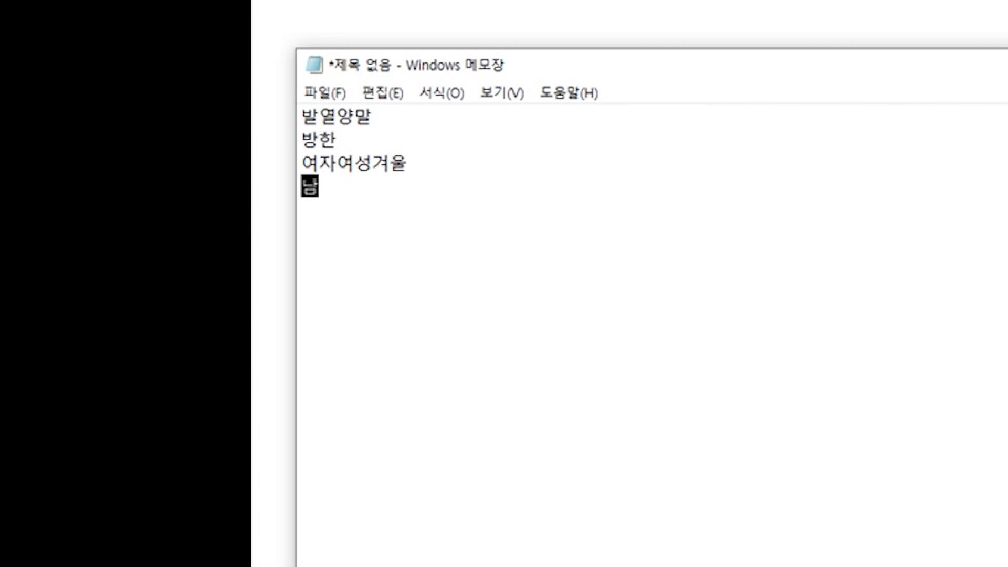
text(자남성겨울)
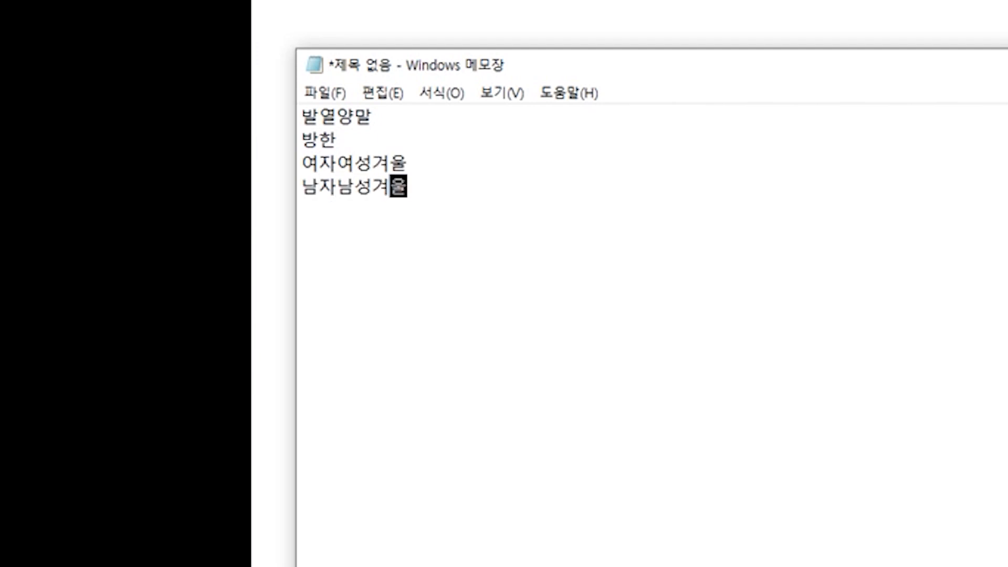
key(Return)
text(발워머)
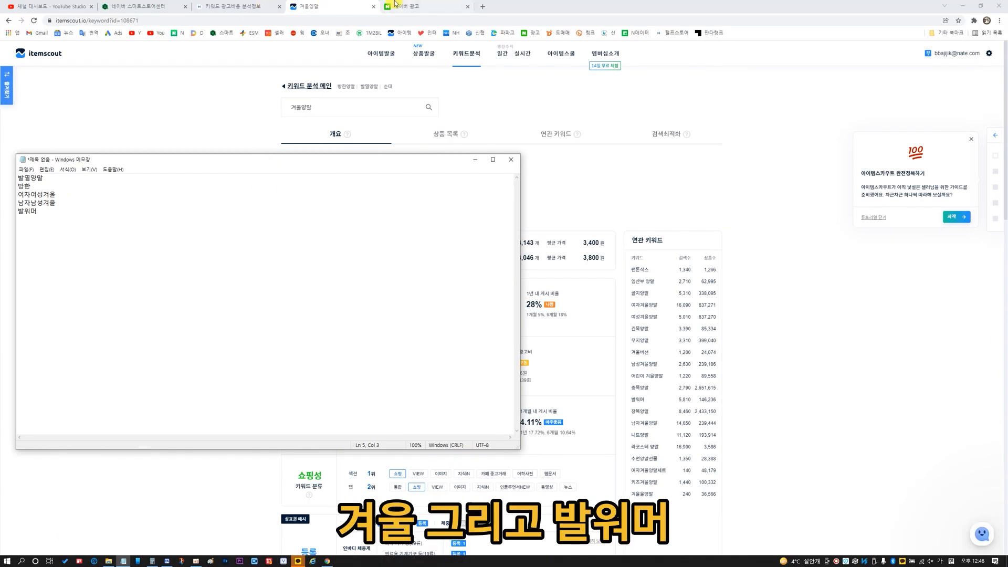
Switch to the Naver search ads site and query its keyword tool for keywords related to 발열양말.
click(389, 7)
click(132, 73)
click(139, 149)
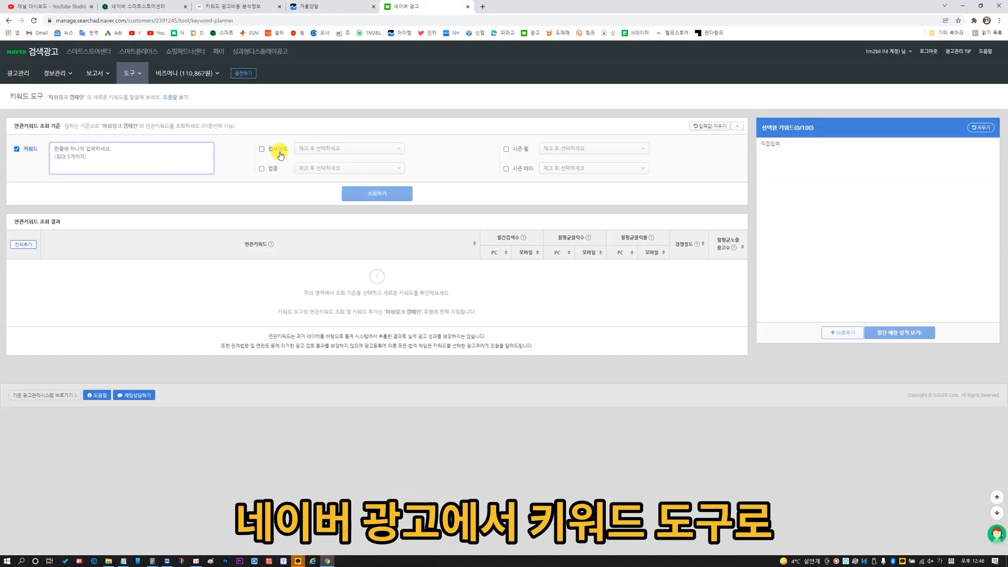
text(ㅂ)
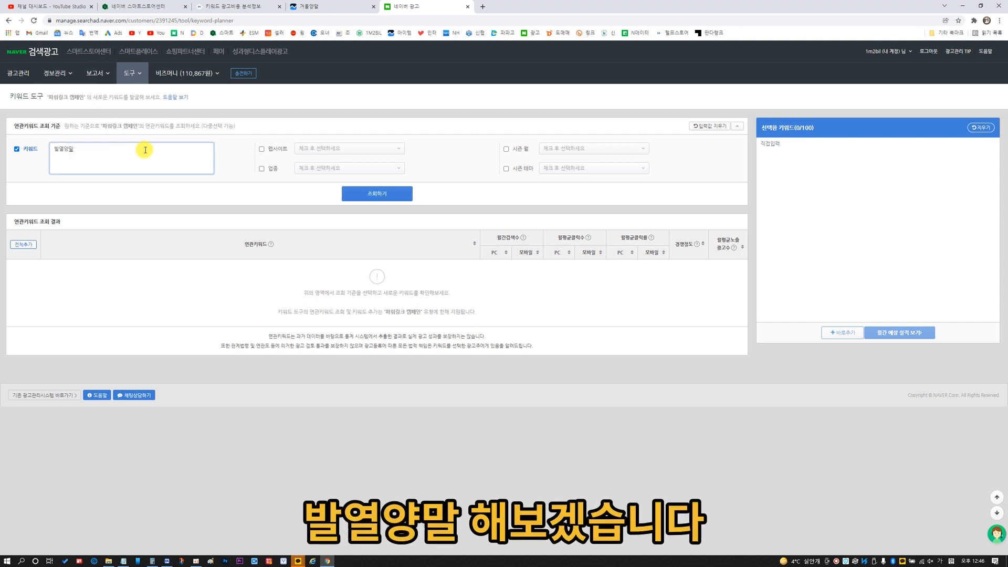
click(360, 194)
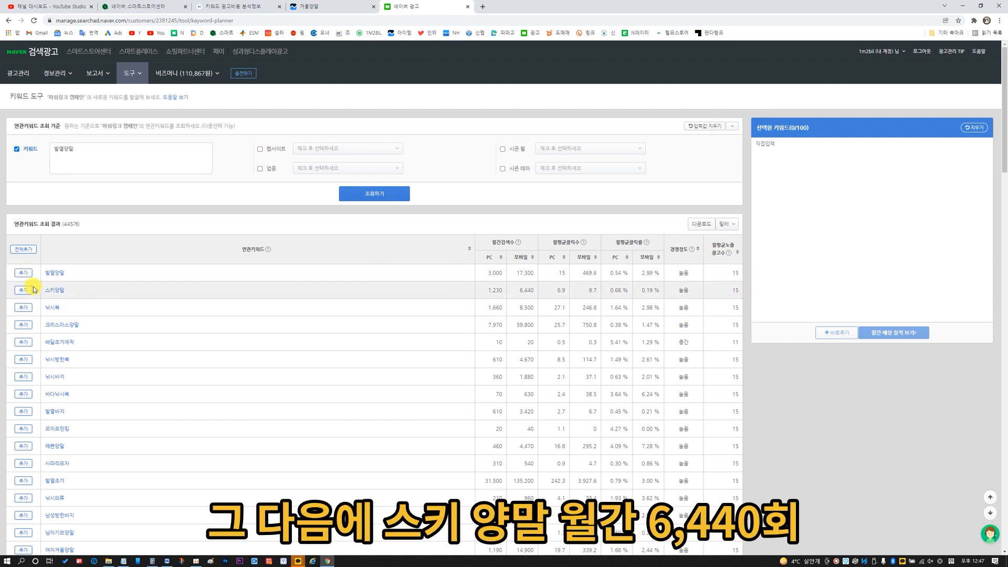
Check the monthly mobile searches for 스키양말 and examine its one-year search trend, especially the winter months.
double_click(527, 290)
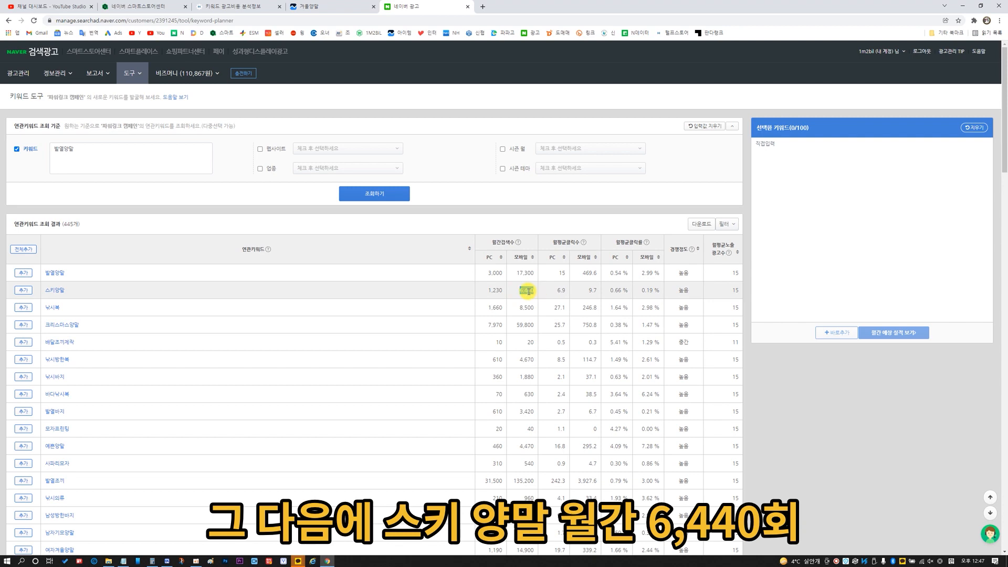
click(54, 290)
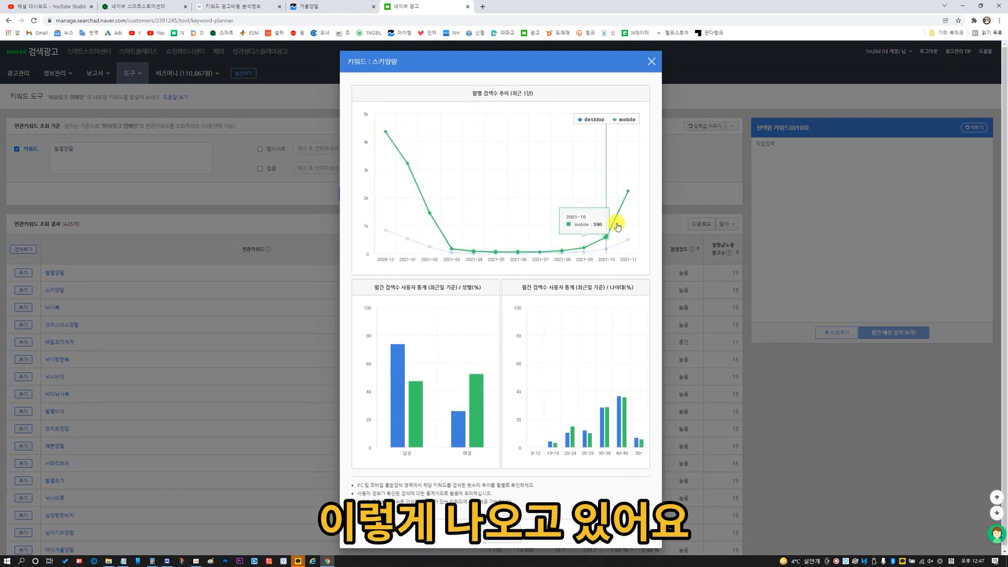
mouse_move(625, 233)
mouse_move(627, 197)
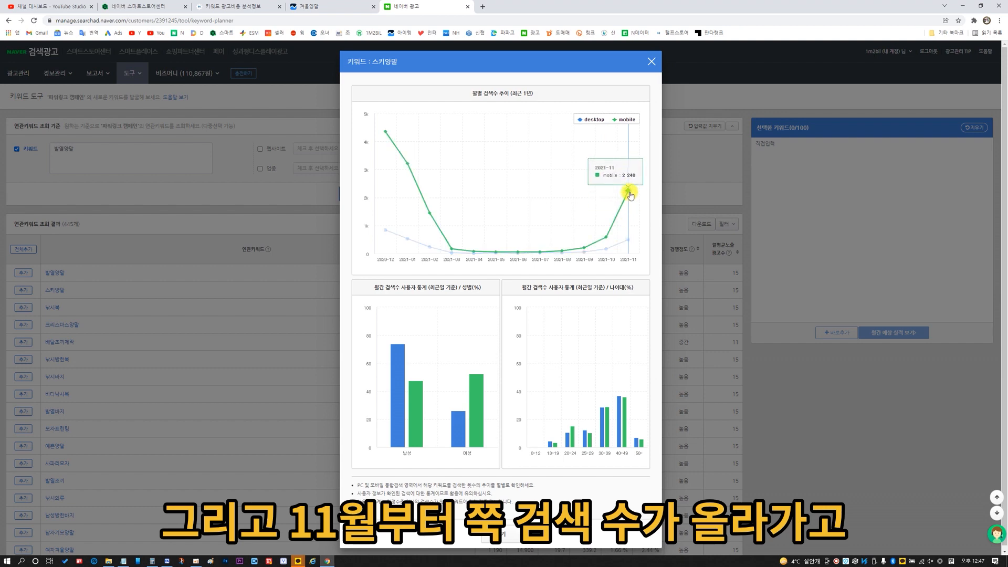
mouse_move(388, 129)
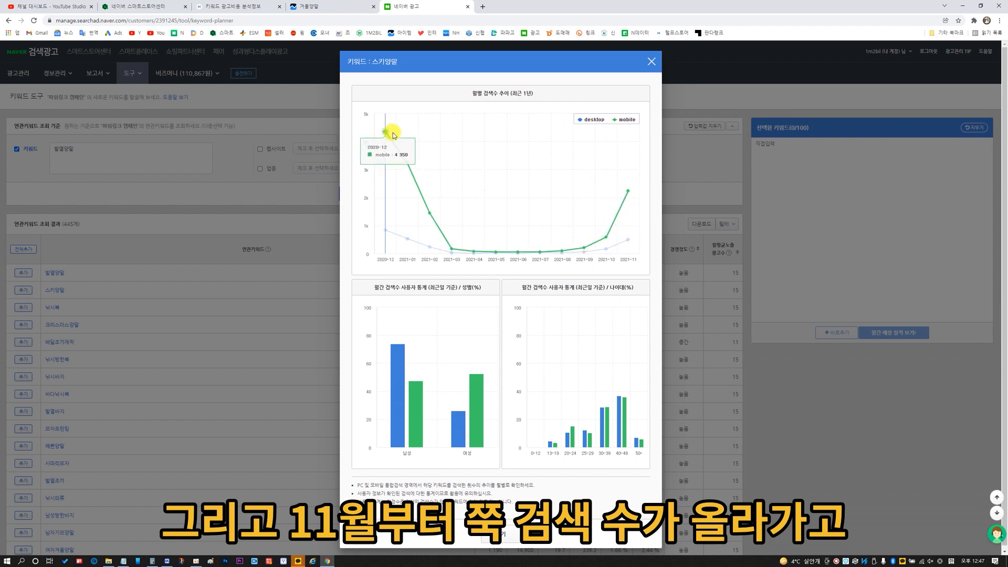
click(651, 62)
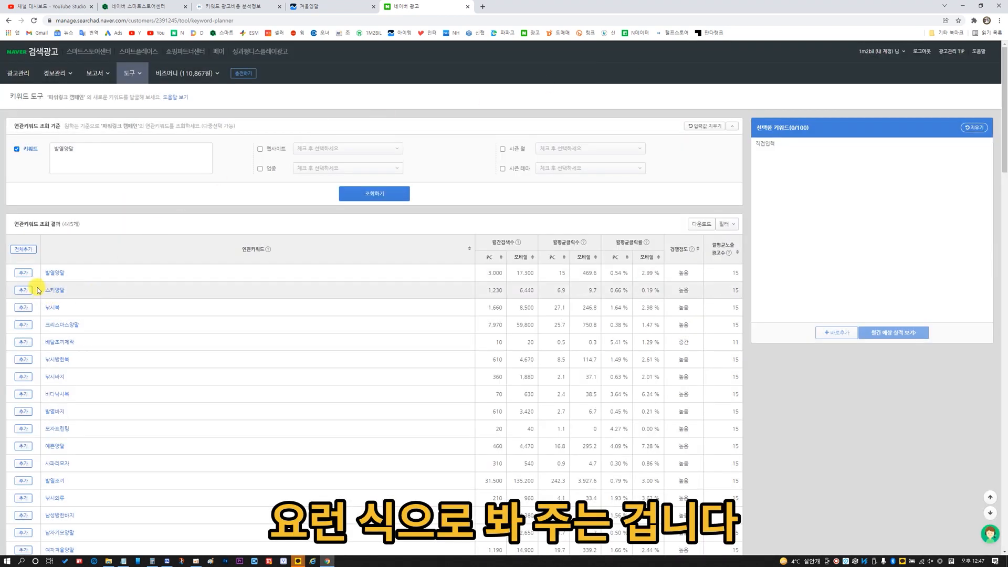
Add the related keywords 스키양말, 겨울양말 and 겨울등산양말 to the selected keywords.
scroll(31, 292, down, 10)
click(21, 292)
scroll(43, 326, down, 4)
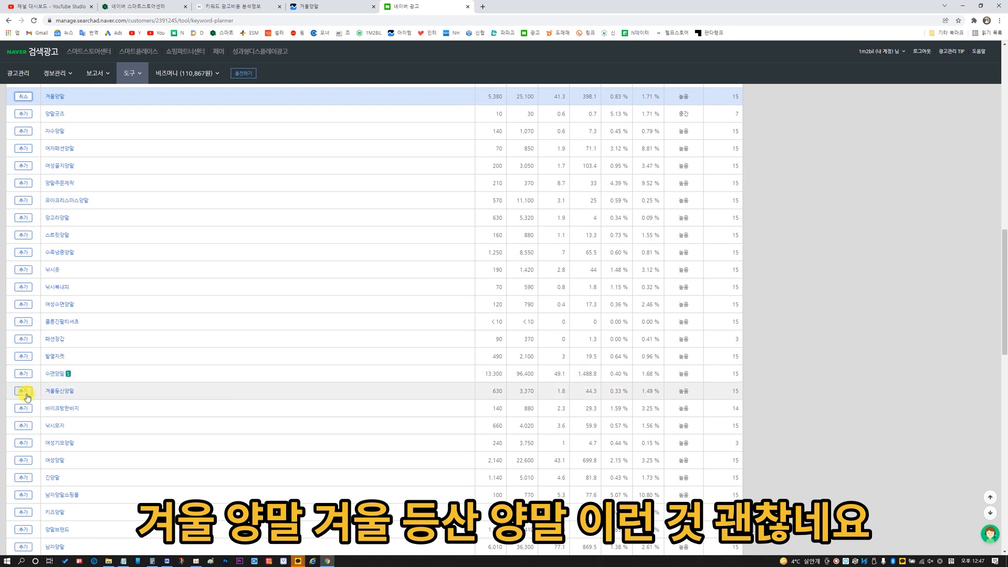
click(25, 395)
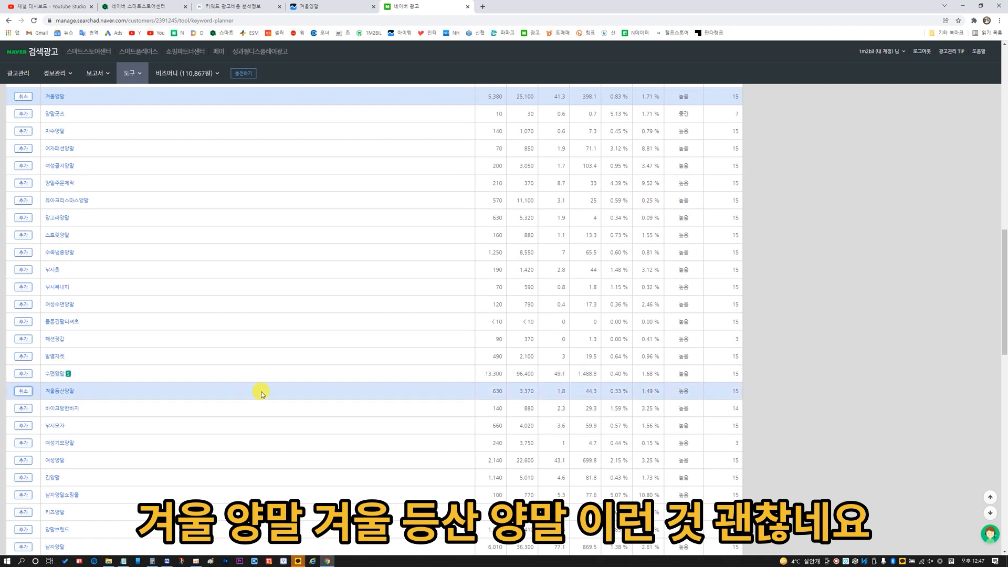
drag(515, 395, 536, 393)
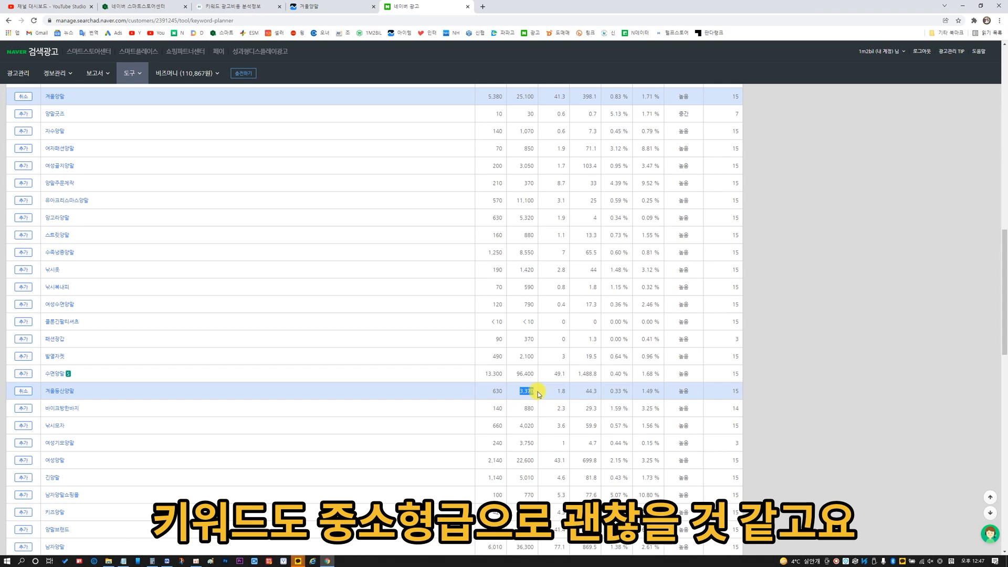
Add 남자두꺼운양말 and 여자등산양말 from the related keyword results to the selected keywords.
scroll(99, 444, down, 10)
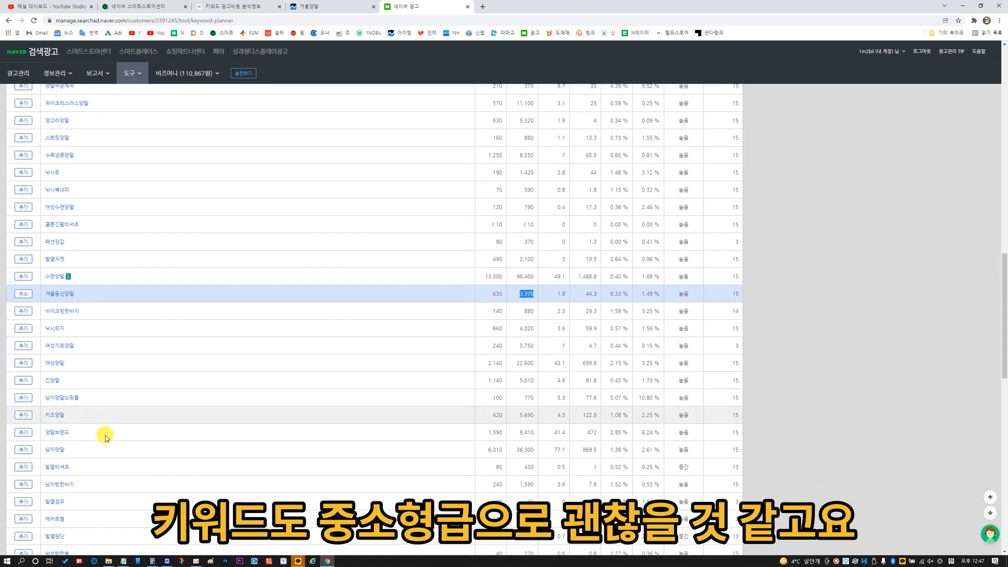
click(23, 340)
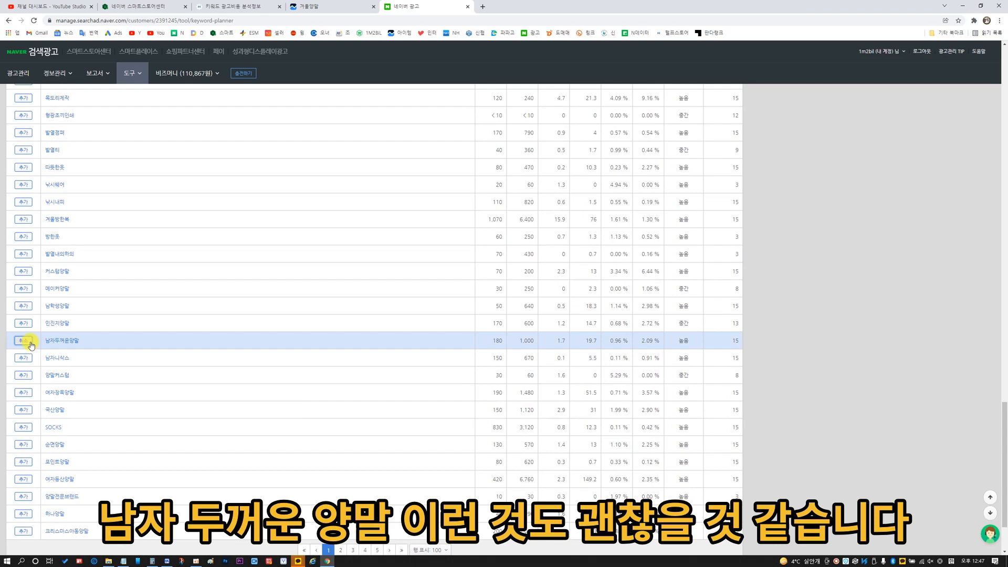
scroll(23, 368, down, 2)
click(24, 400)
scroll(284, 362, up, 20)
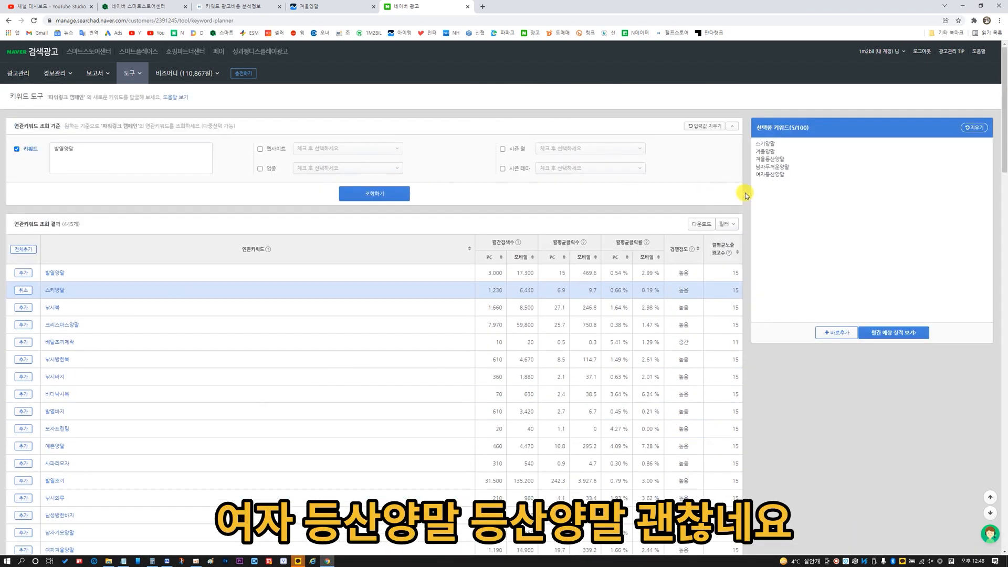
Replace the seed keyword with 등산양말 and query its related keywords.
double_click(80, 149)
text(ㄷ)
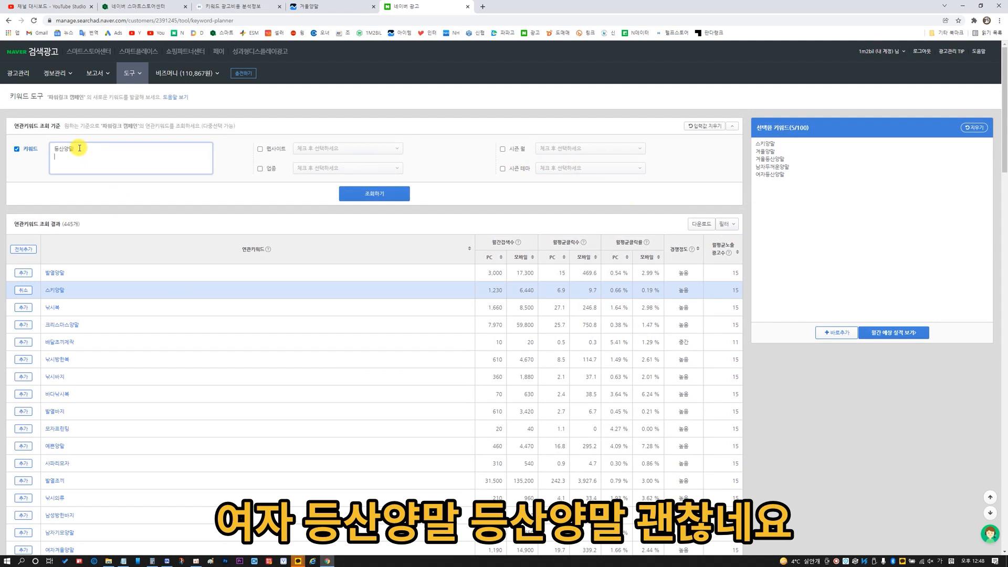
click(389, 199)
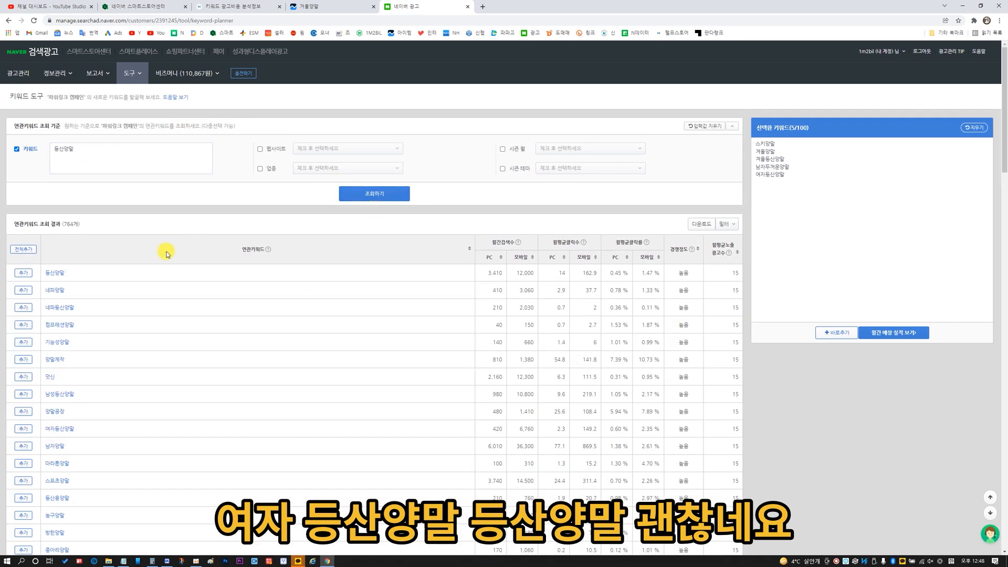
Add 등산양말, 기능성양말, 남성등산양말 and 스포츠양말 from the related keyword results to the selected keywords.
click(23, 273)
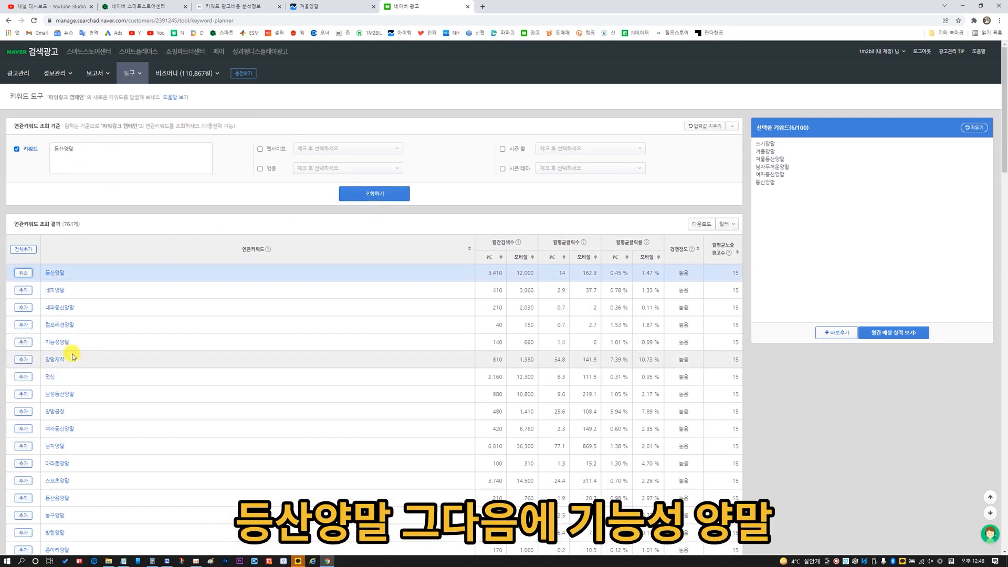
click(23, 343)
click(24, 394)
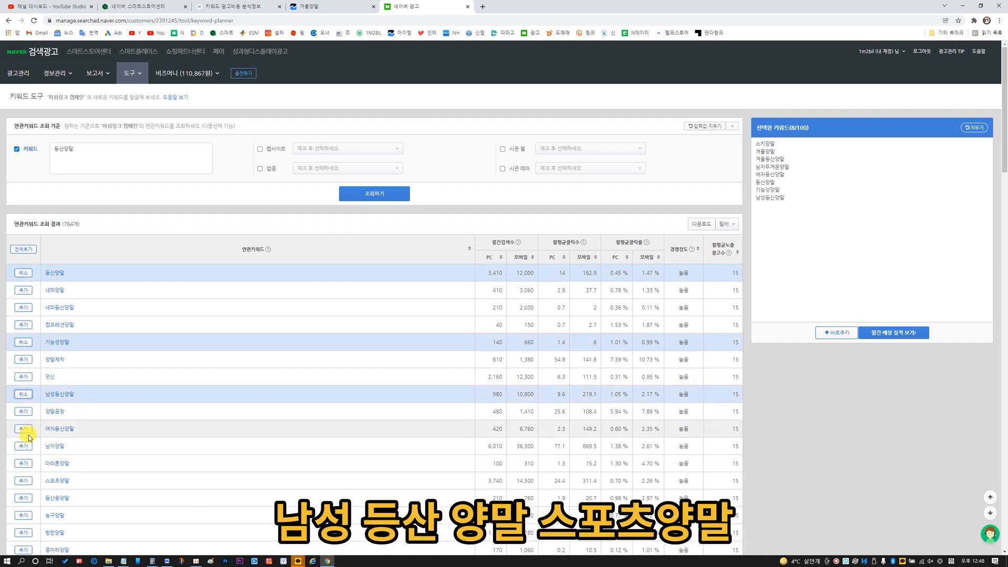
scroll(28, 425, down, 2)
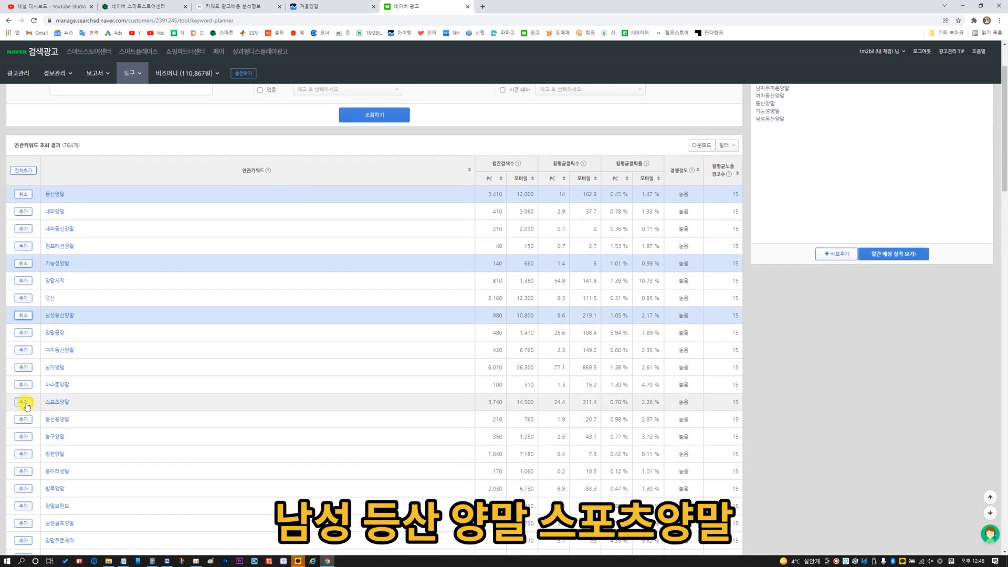
click(24, 402)
Copy all the selected keywords and append them to the keyword list in Notepad.
scroll(83, 394, up, 2)
drag(790, 210, 714, 142)
key(ctrl+c)
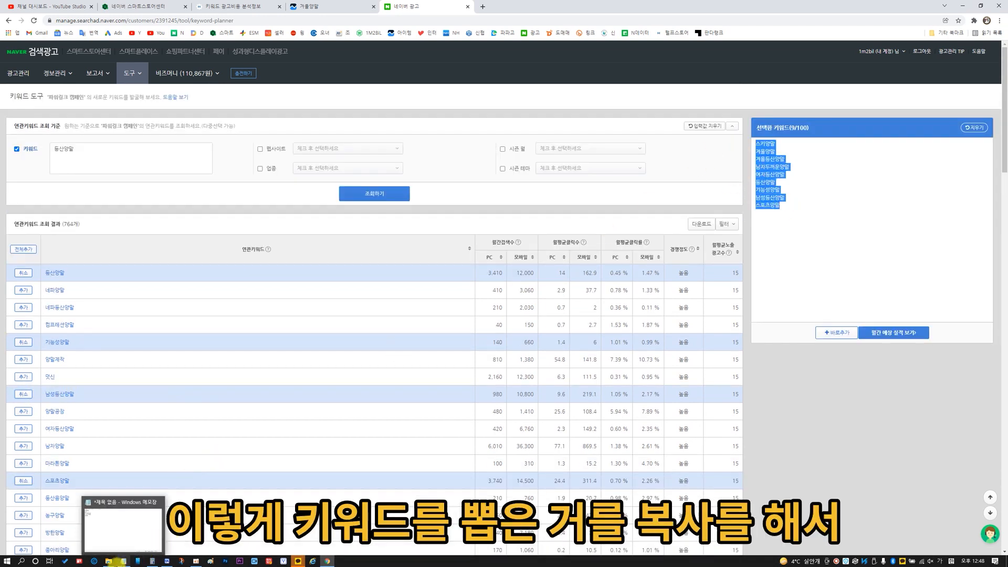
click(122, 561)
key(Return)
key(ctrl+v)
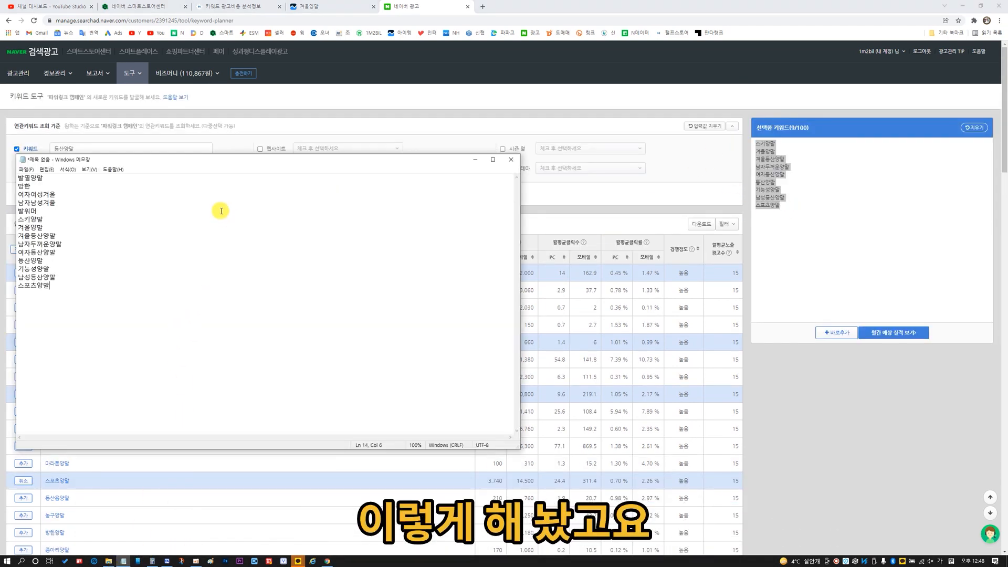
Add 보온, 수면 and 낚시 on separate lines at the end of the keyword list.
key(Return)
text(보온)
key(Return)
text(수면)
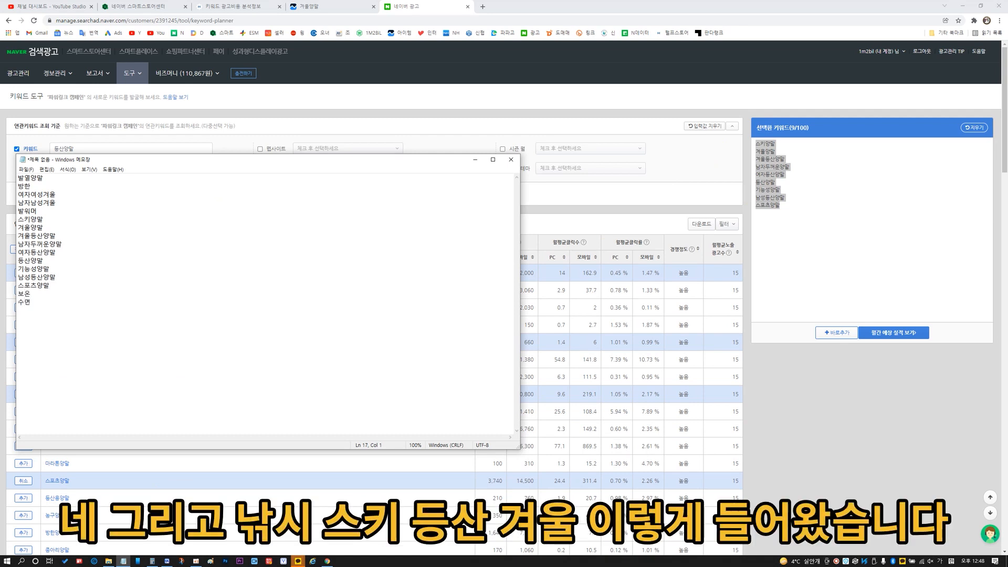
text( 낚시)
Put the keyword list away, switch to the Smart Store product edit page and review the sock product's category and product name.
drag(30, 179, 47, 178)
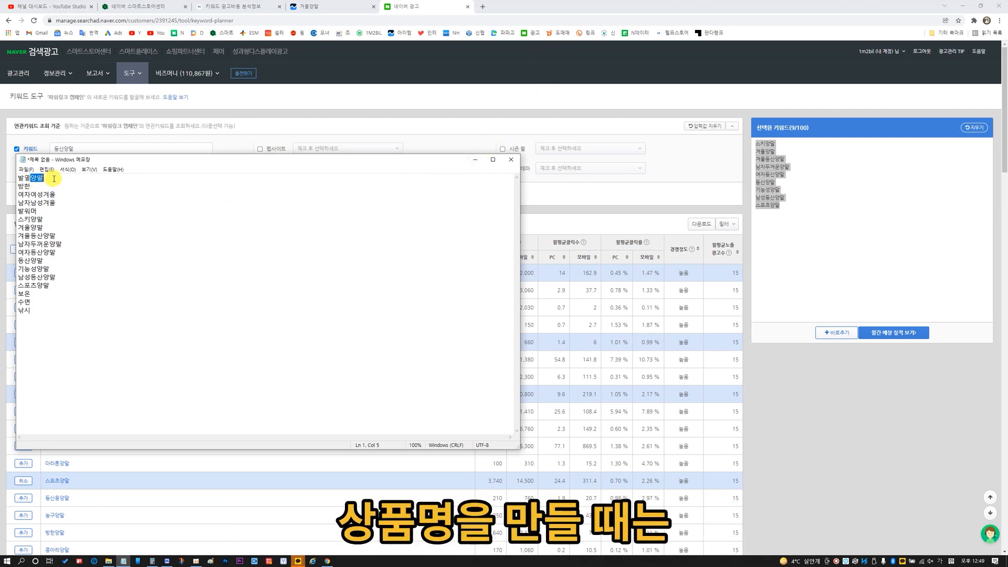
click(120, 222)
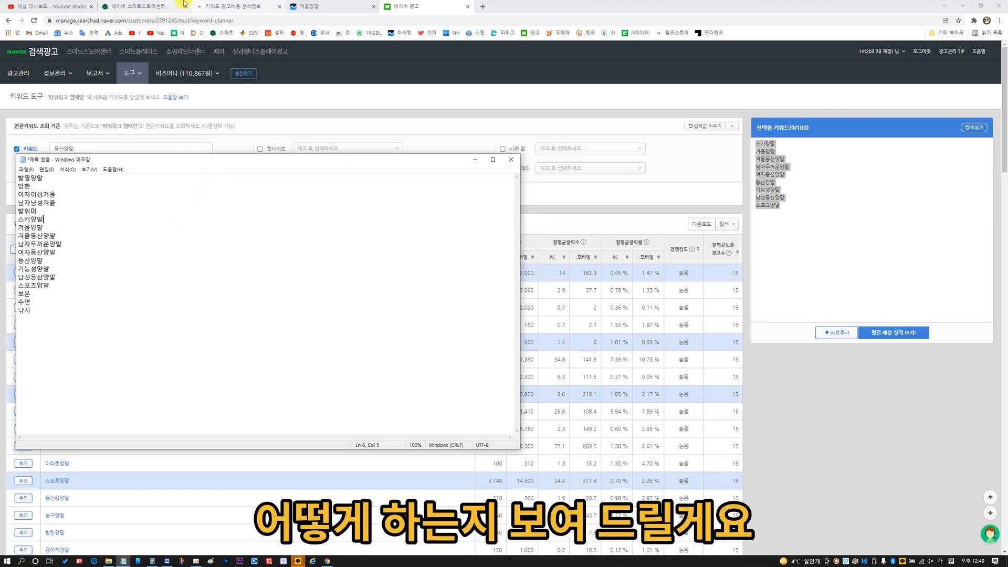
drag(313, 160, 452, 180)
click(612, 180)
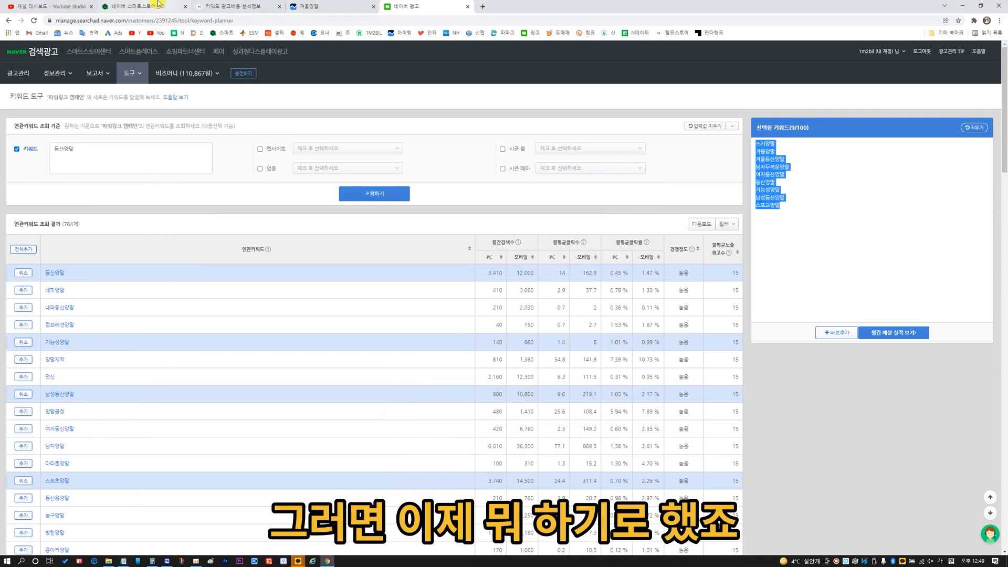
click(145, 7)
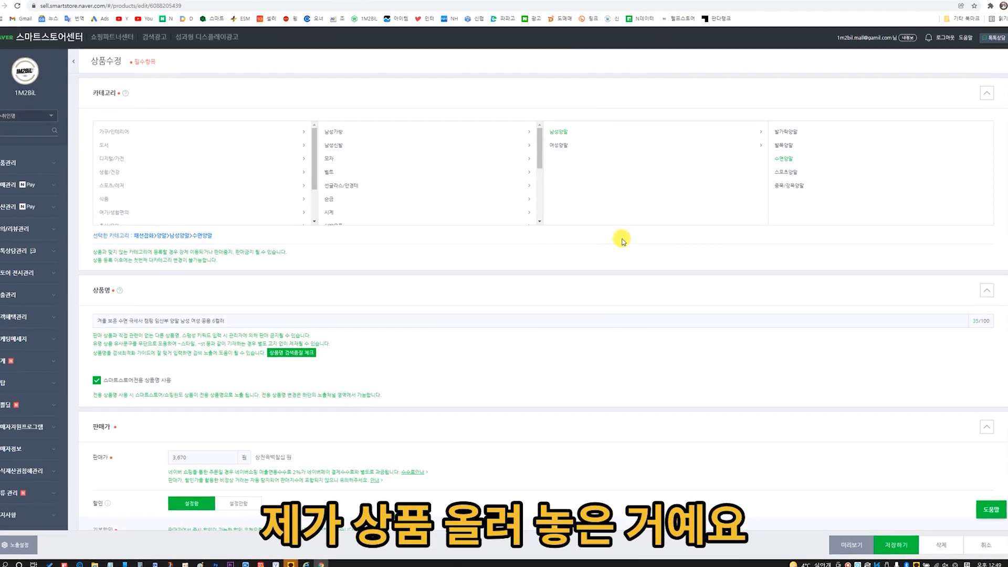
drag(77, 83, 173, 87)
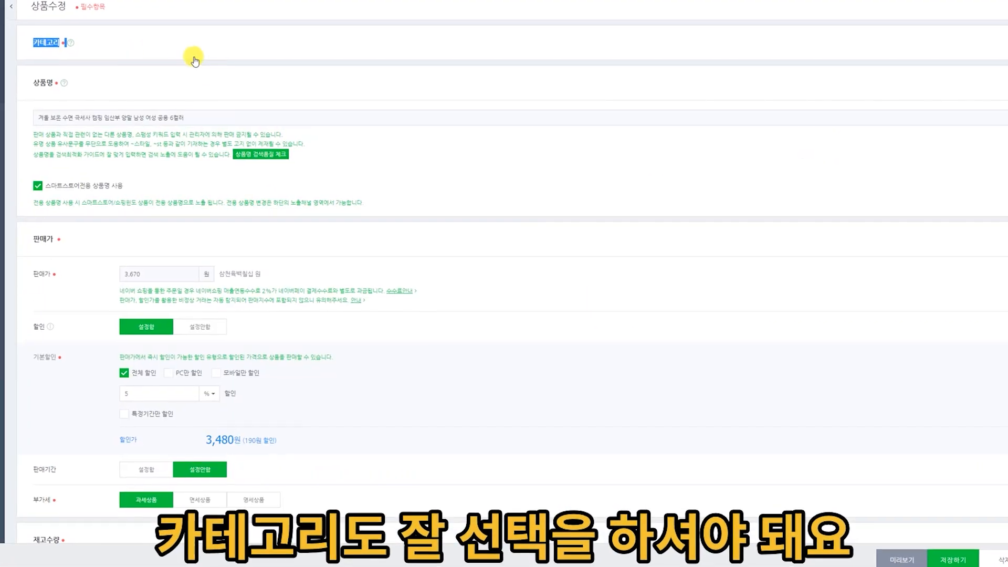
click(126, 48)
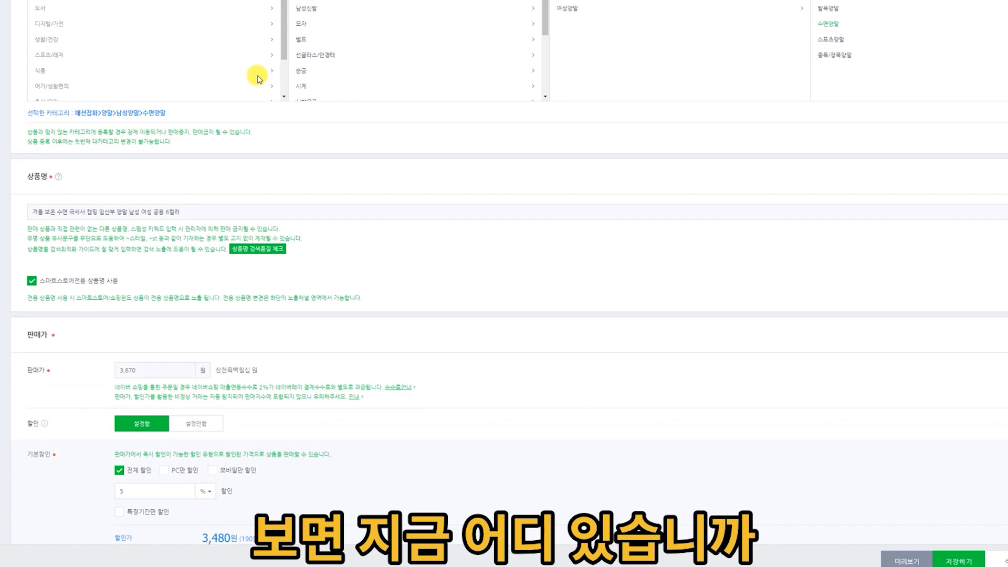
scroll(260, 80, up, 2)
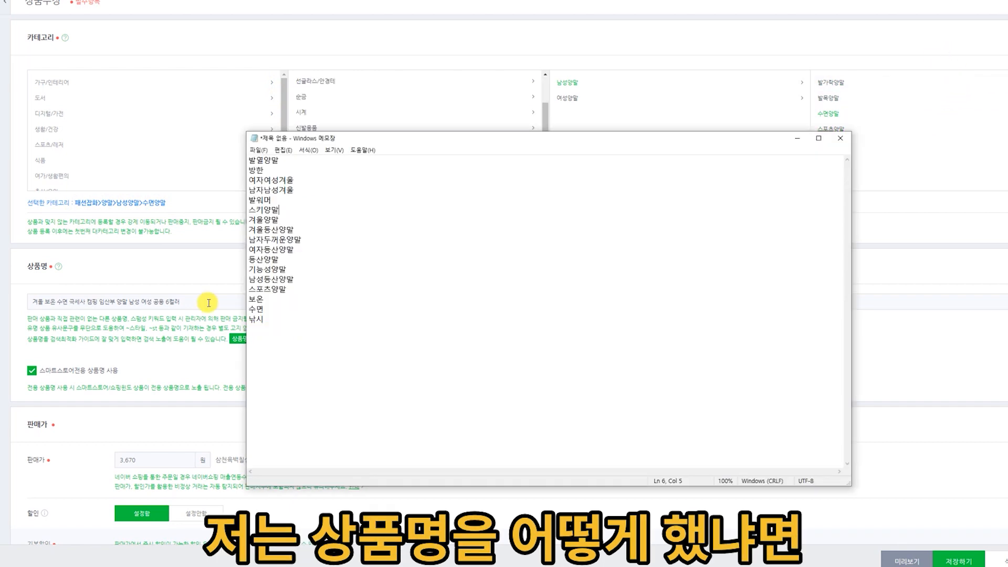
click(209, 303)
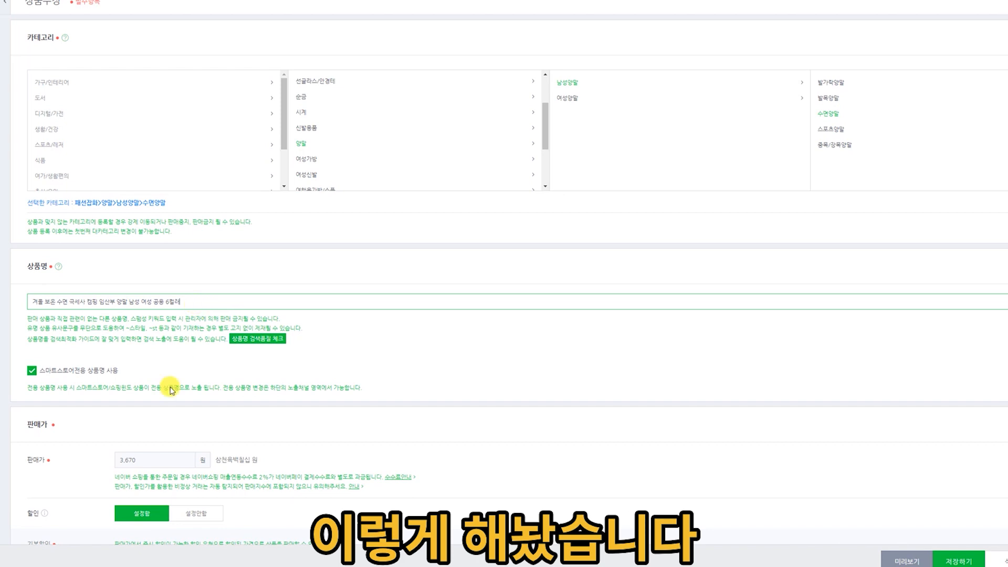
Bring up the Notepad keyword list beside the product form and compare its keywords with the product name.
click(40, 566)
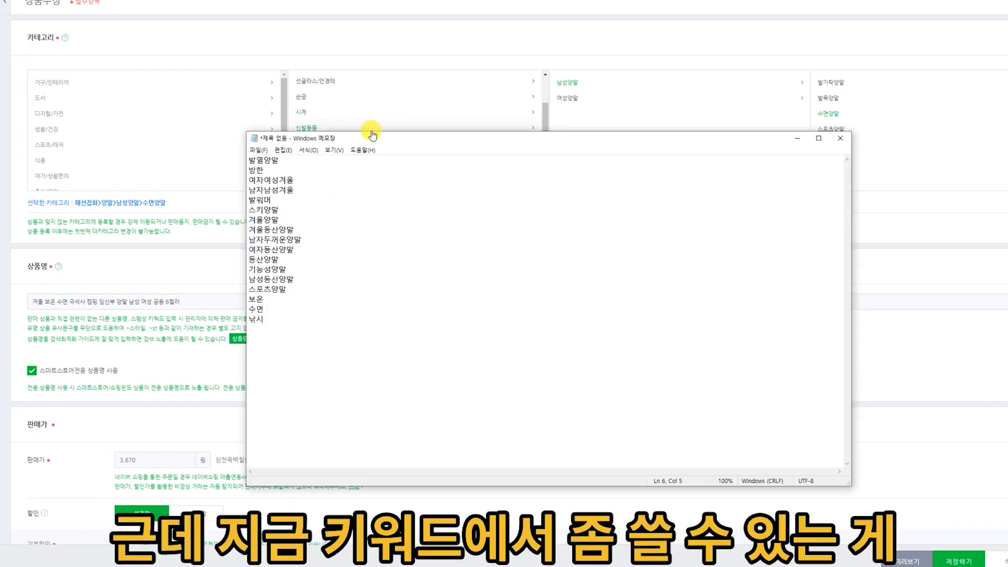
drag(376, 139, 560, 144)
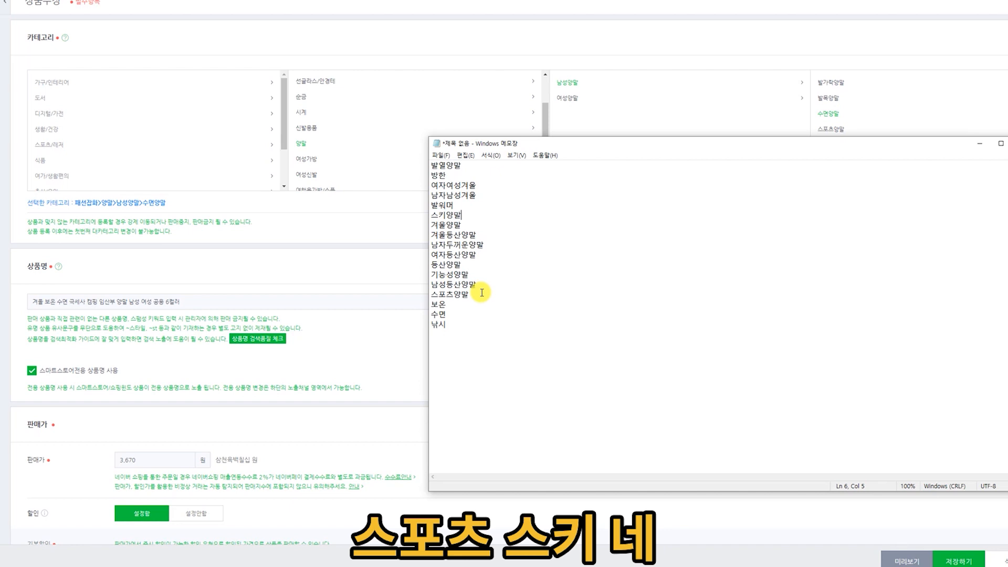
click(251, 299)
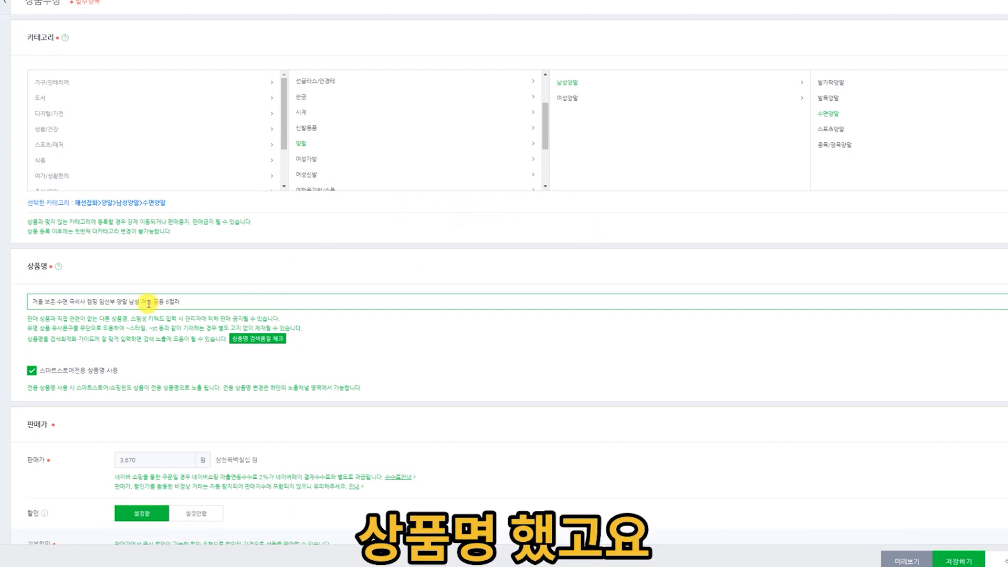
Review the product's price, discount, options, images and detailed description sections.
scroll(434, 277, down, 4)
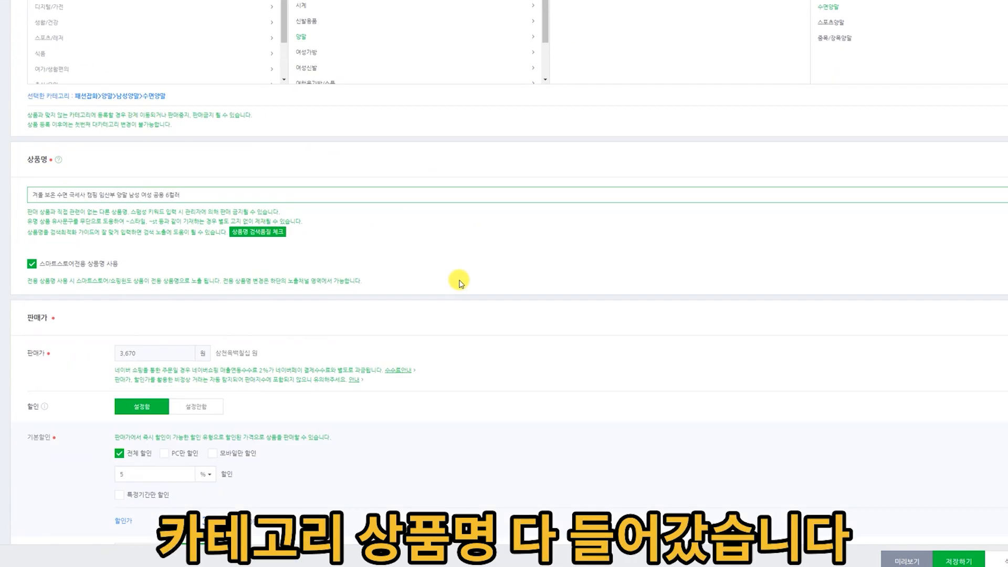
scroll(333, 226, down, 7)
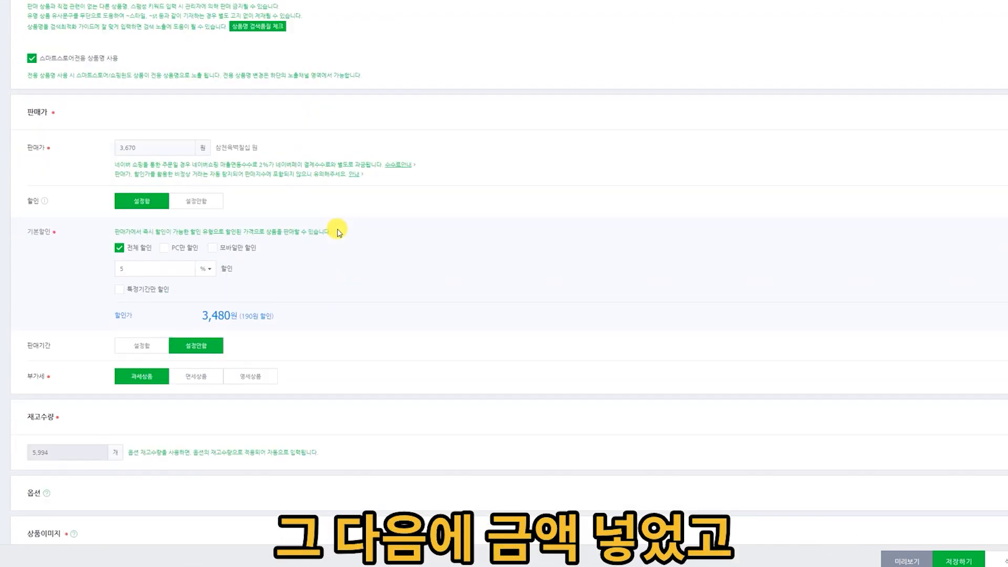
scroll(282, 223, up, 5)
scroll(440, 224, down, 6)
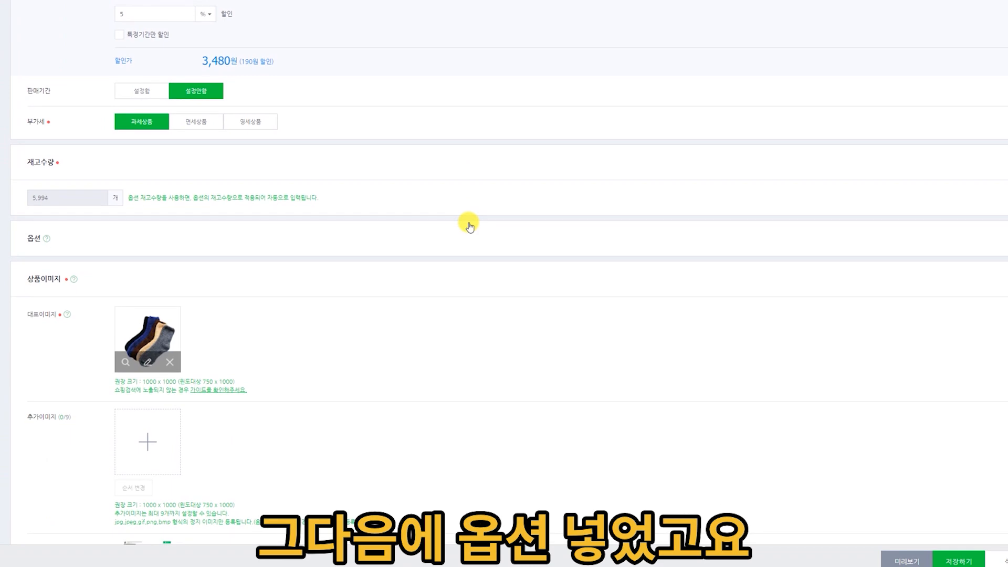
scroll(417, 227, down, 15)
scroll(577, 197, up, 2)
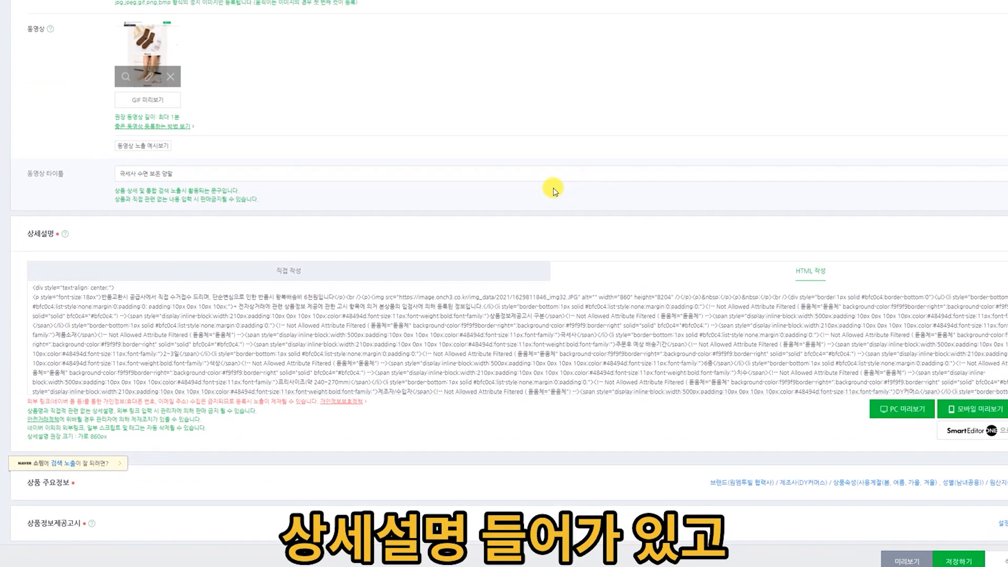
scroll(508, 183, up, 5)
scroll(478, 186, up, 3)
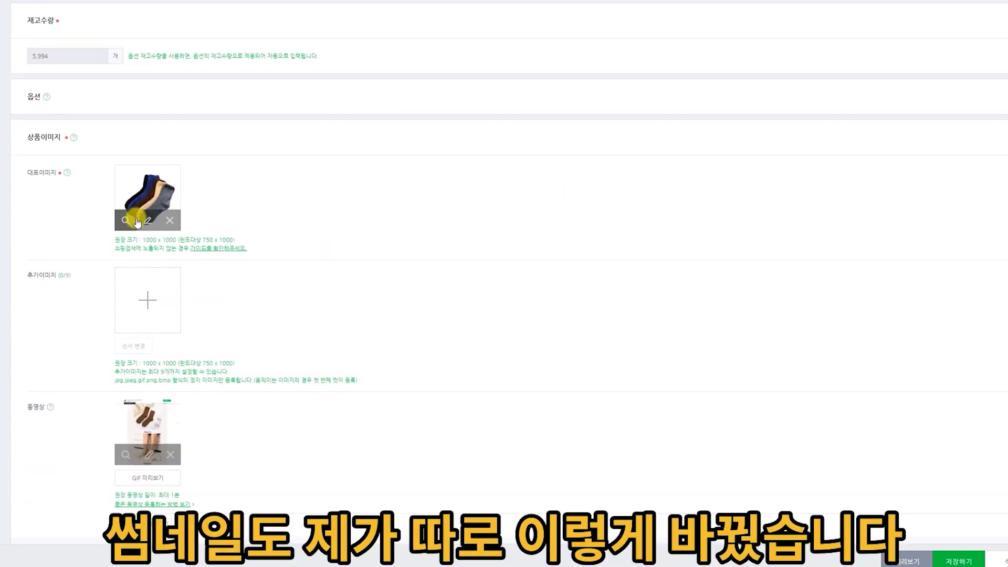
View the product's main image enlarged to check the thumbnail, and close the view.
click(125, 220)
scroll(567, 141, down, 3)
scroll(580, 165, up, 2)
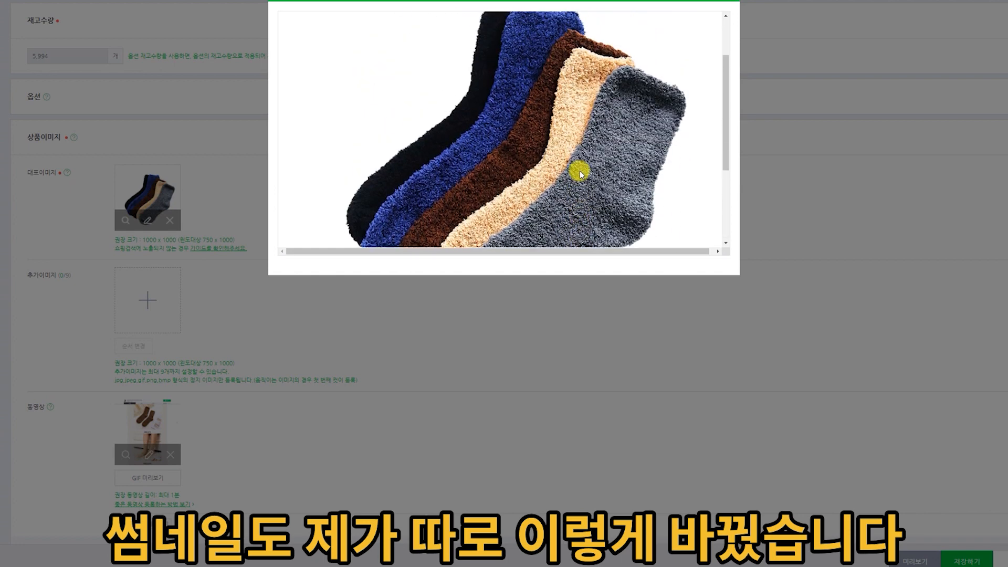
scroll(656, 115, up, 2)
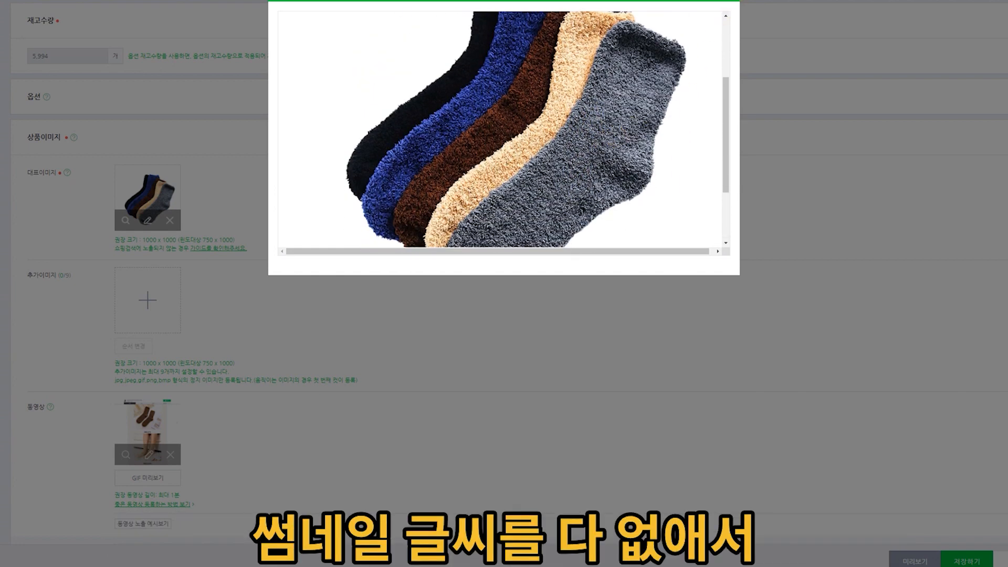
key(Escape)
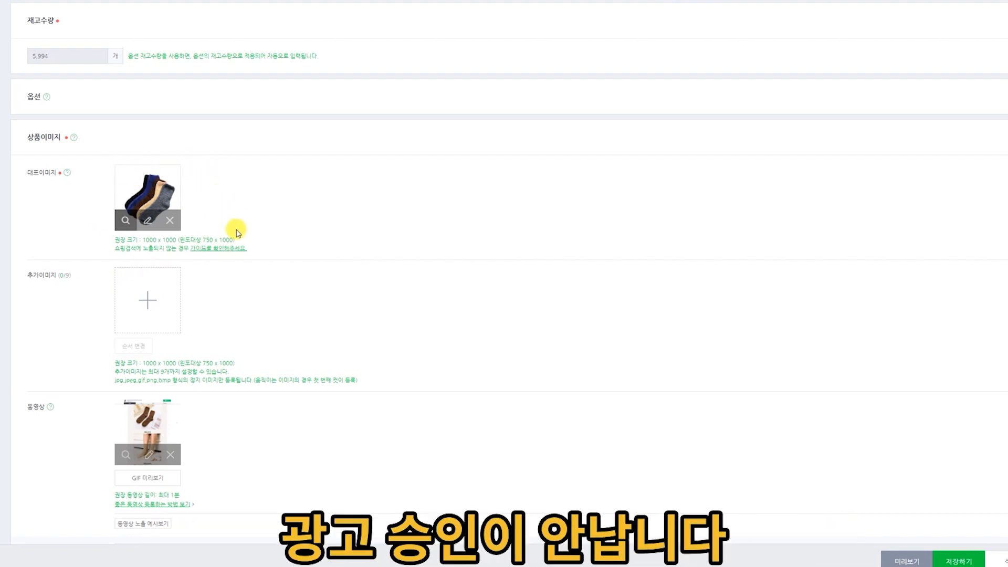
Preview the GIF of the product video and close the preview.
scroll(309, 247, down, 4)
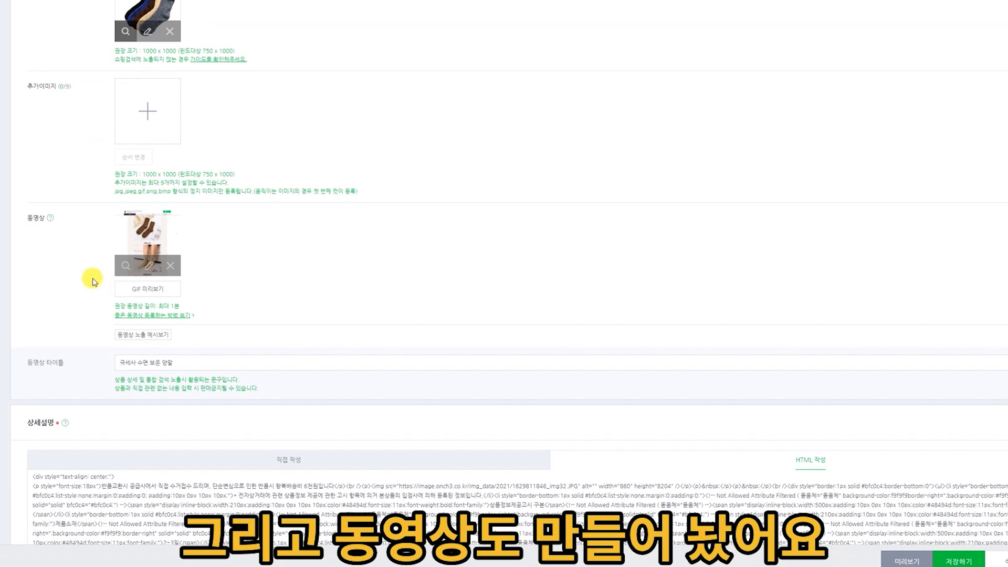
click(162, 287)
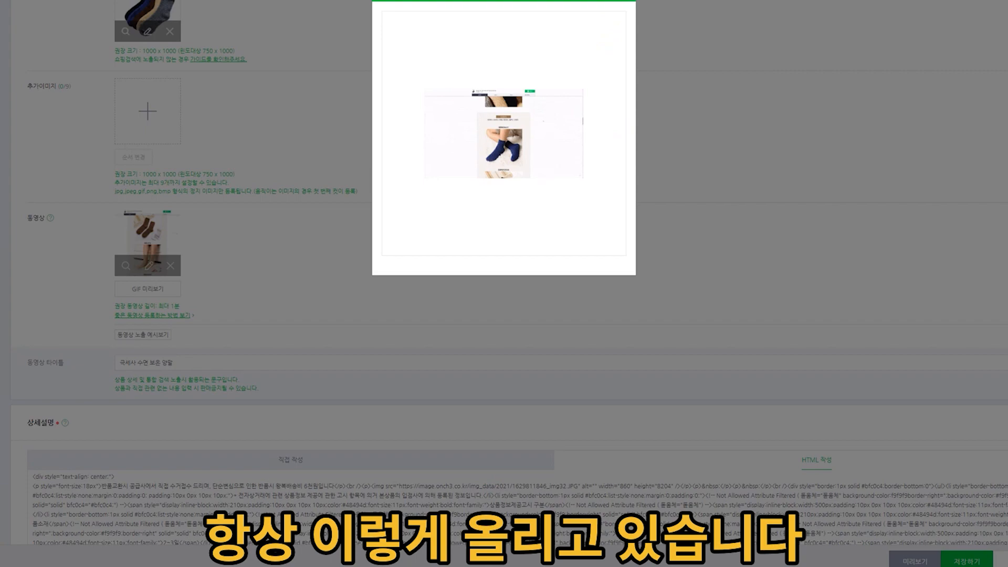
click(653, 56)
Preview the product's detailed description through to the exchange and return notice.
scroll(577, 105, down, 3)
click(228, 174)
scroll(391, 297, down, 5)
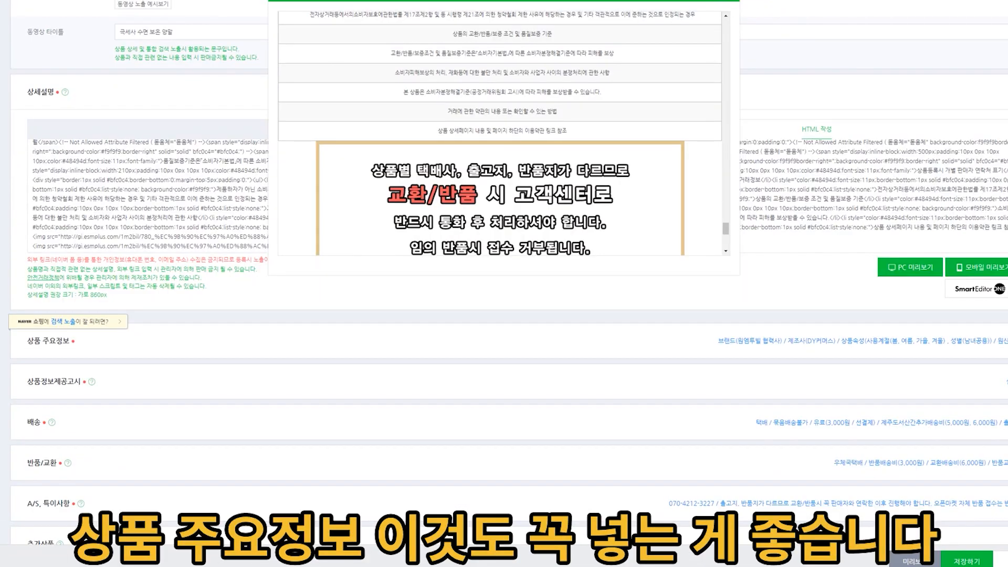
In the main product information, select all four seasons of use (봄, 여름, 가을, 겨울) and set the gender to 남녀공용.
click(1003, 340)
scroll(391, 319, down, 3)
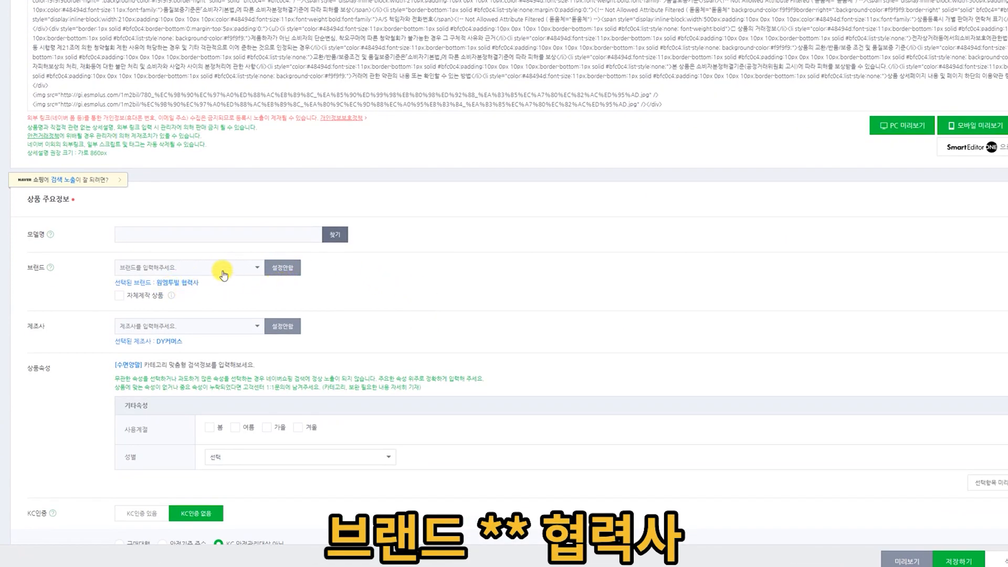
scroll(223, 279, down, 2)
scroll(205, 221, down, 4)
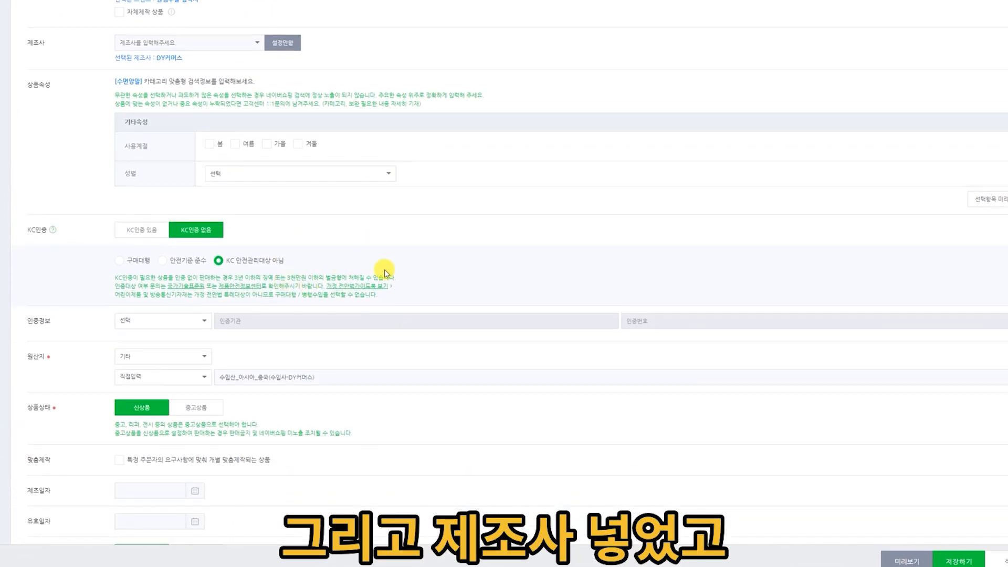
click(235, 145)
click(267, 143)
click(297, 144)
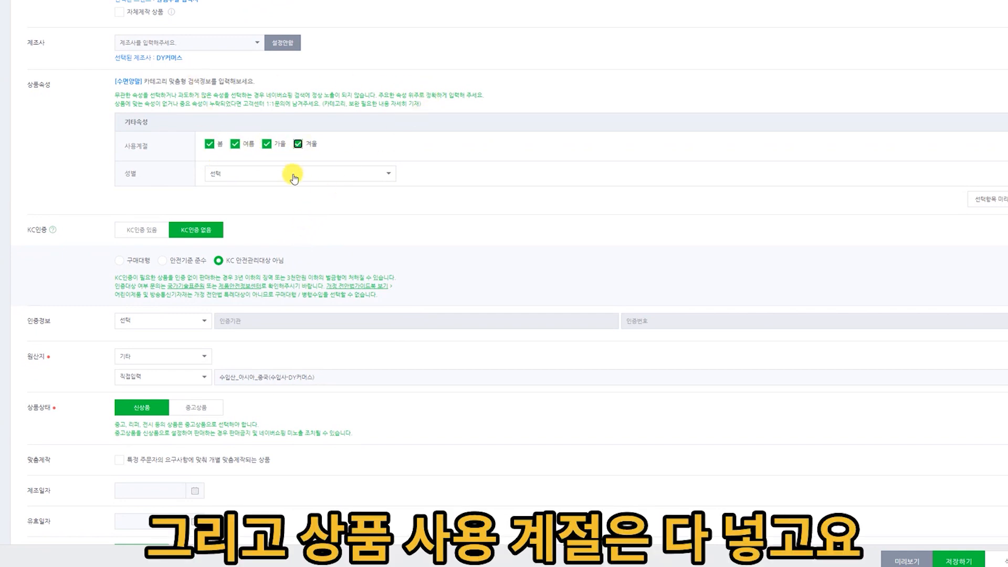
click(293, 173)
click(264, 235)
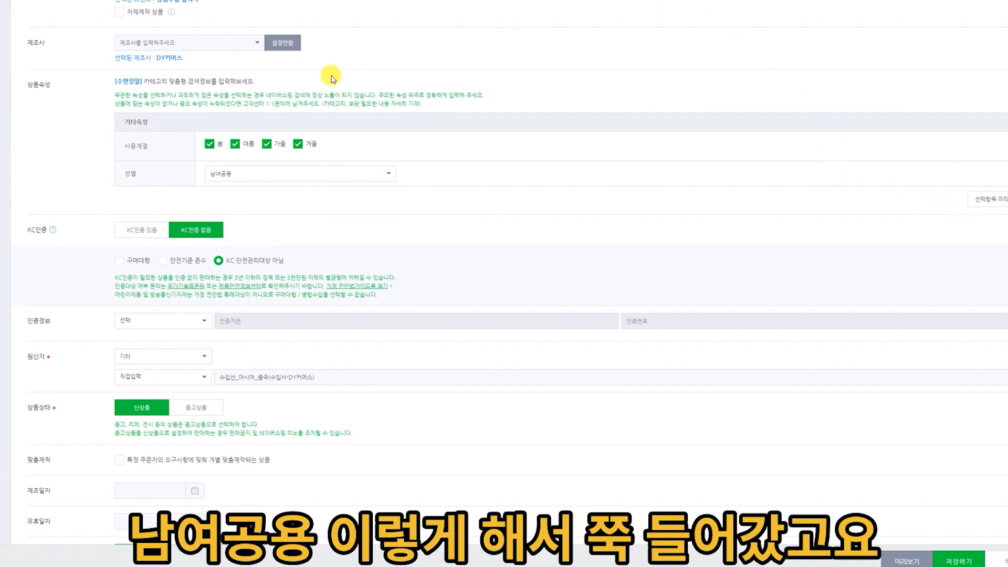
Run the shopping product information search-quality check, review which items need attention and close the results.
scroll(331, 72, down, 10)
scroll(500, 63, down, 6)
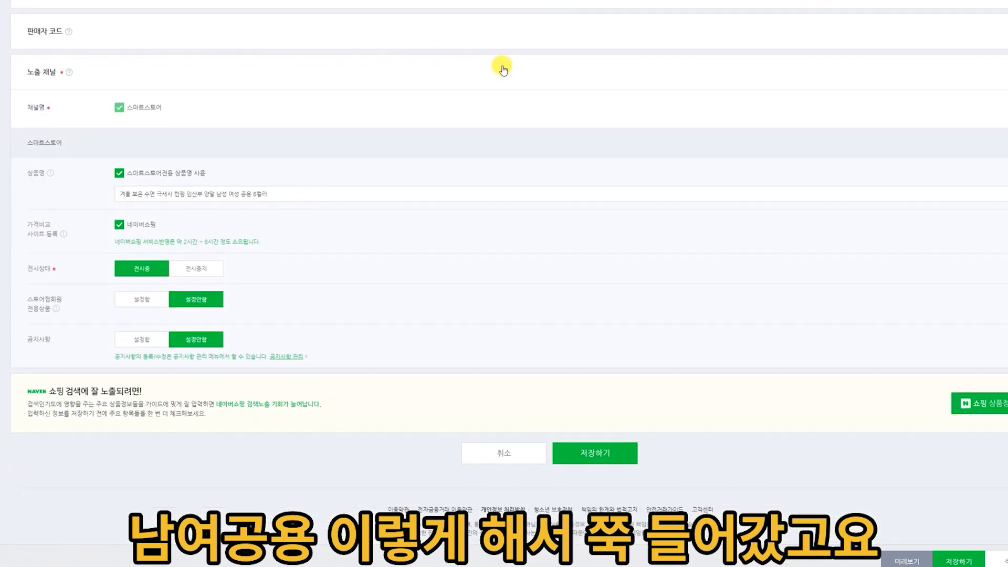
scroll(581, 68, up, 4)
scroll(525, 105, down, 4)
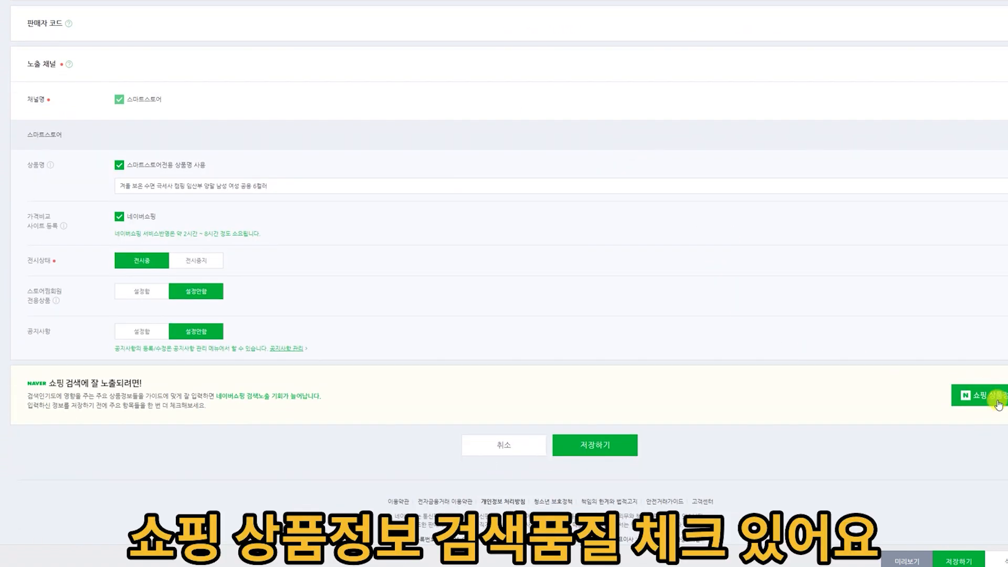
click(978, 395)
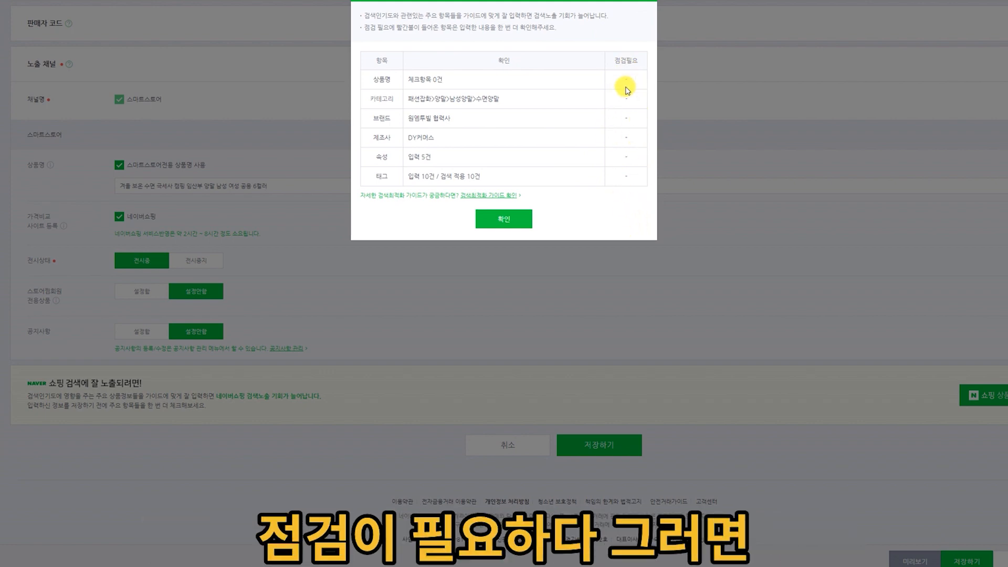
click(498, 226)
scroll(541, 294, up, 10)
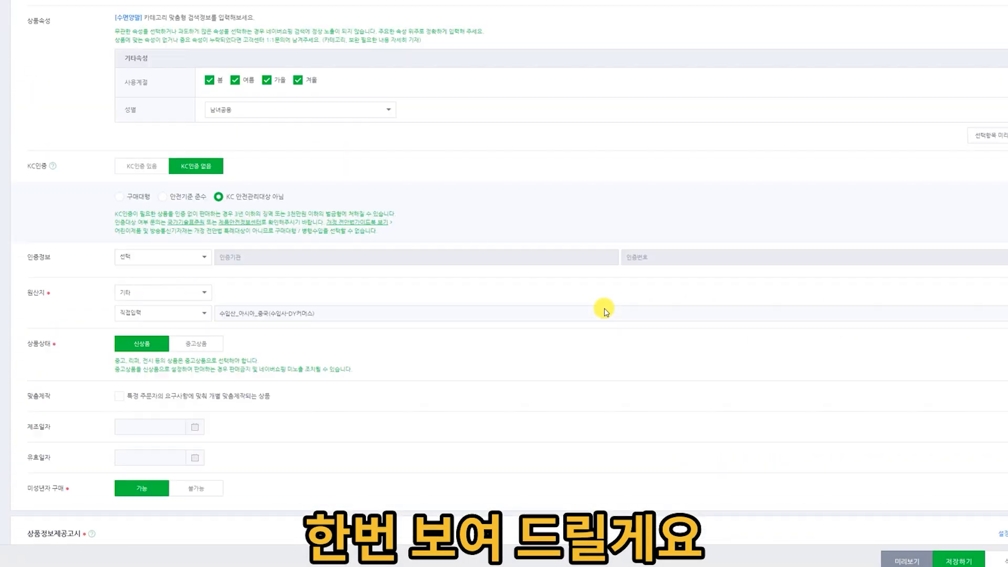
In the search settings, check which of the entered tags are applied to search, review the tag dictionary result and close it.
scroll(603, 311, down, 10)
click(387, 216)
scroll(490, 322, down, 4)
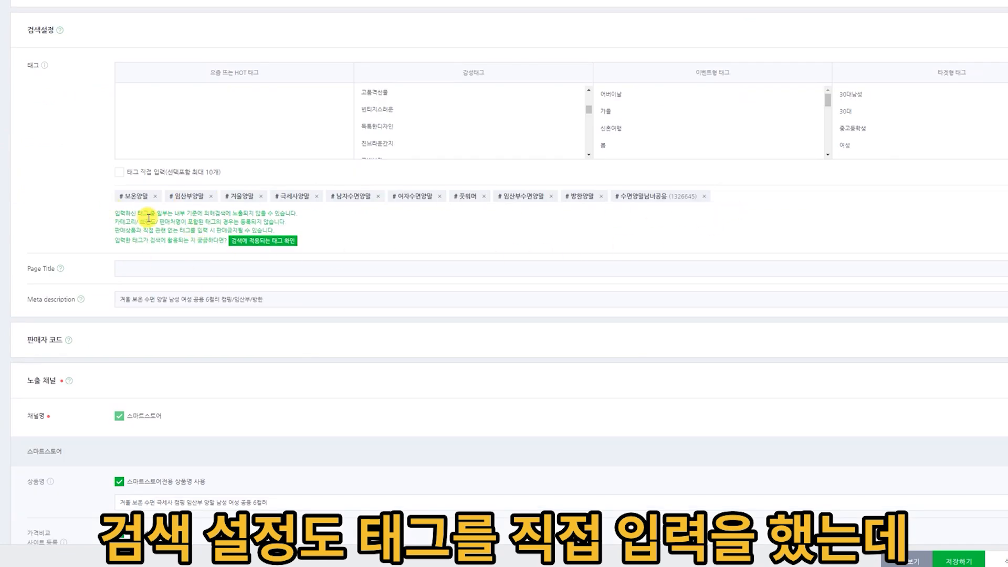
click(286, 243)
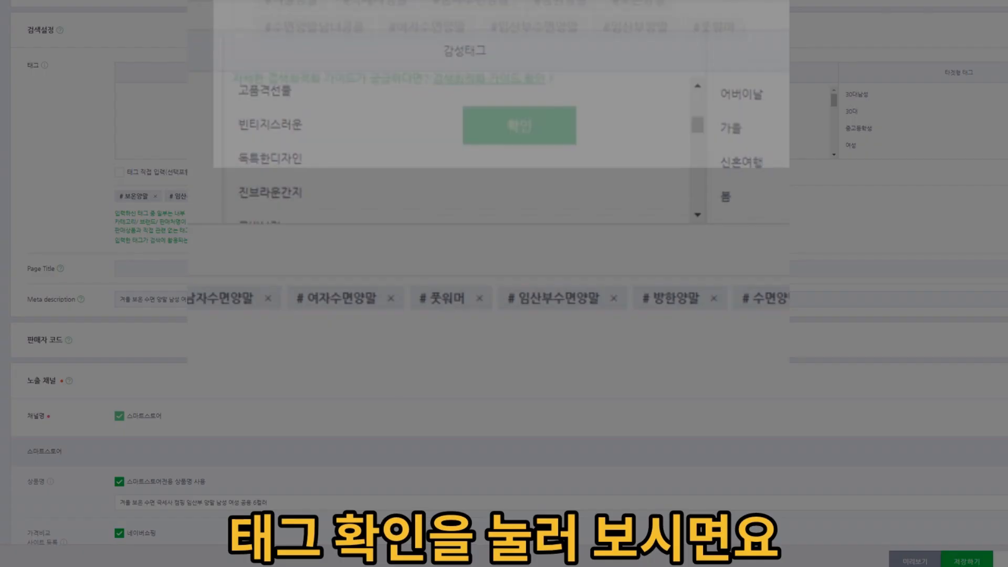
drag(253, 55, 426, 58)
click(442, 58)
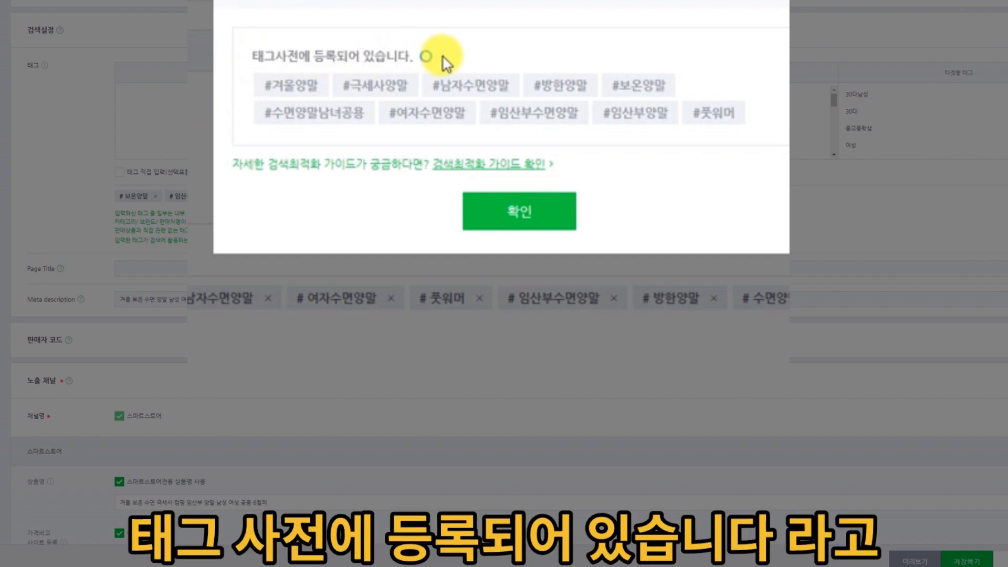
drag(246, 57, 419, 63)
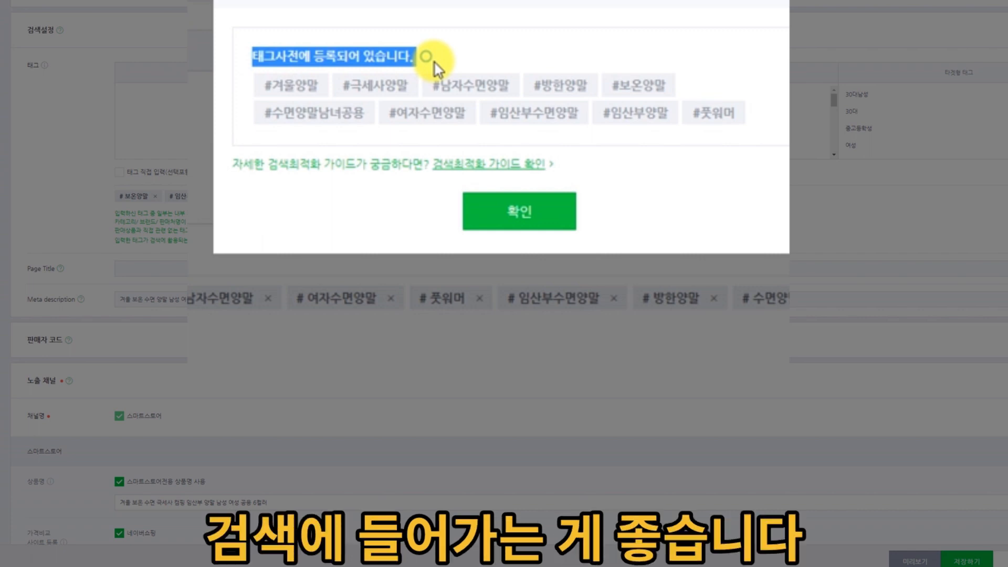
click(520, 211)
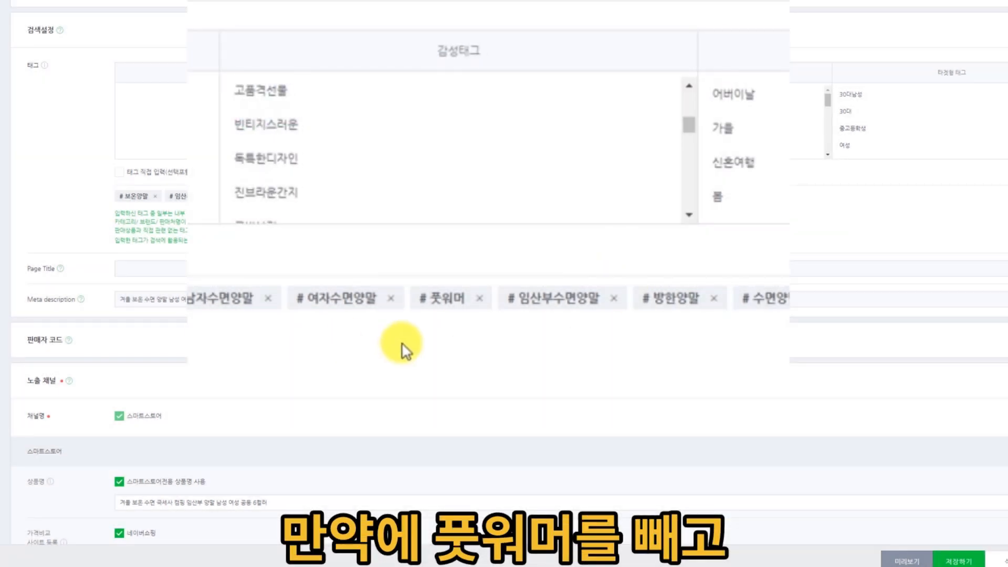
Replace the 풋워머 tag with 산모양말, check the tags against the tag dictionary and close the result.
click(479, 299)
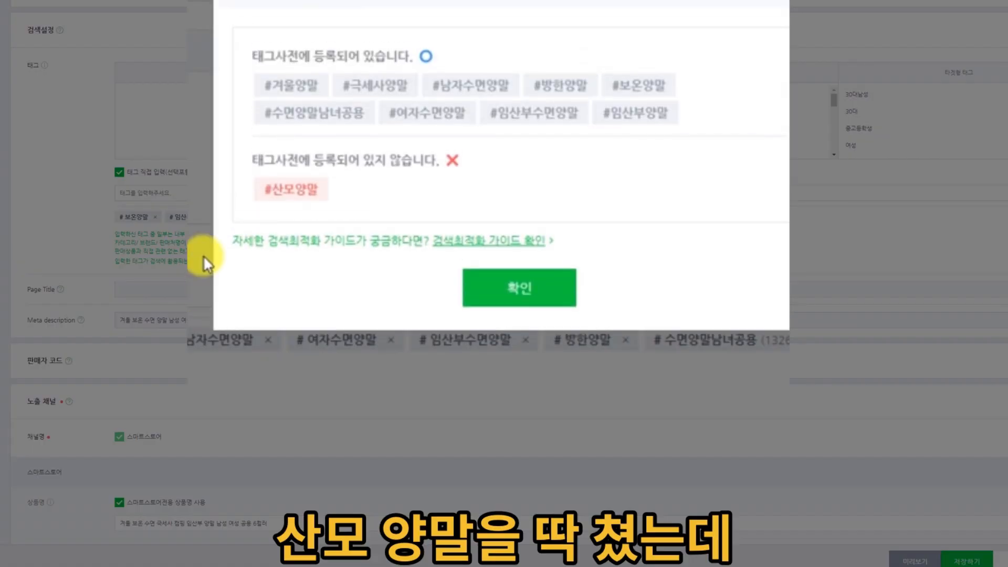
drag(254, 157, 480, 176)
click(479, 176)
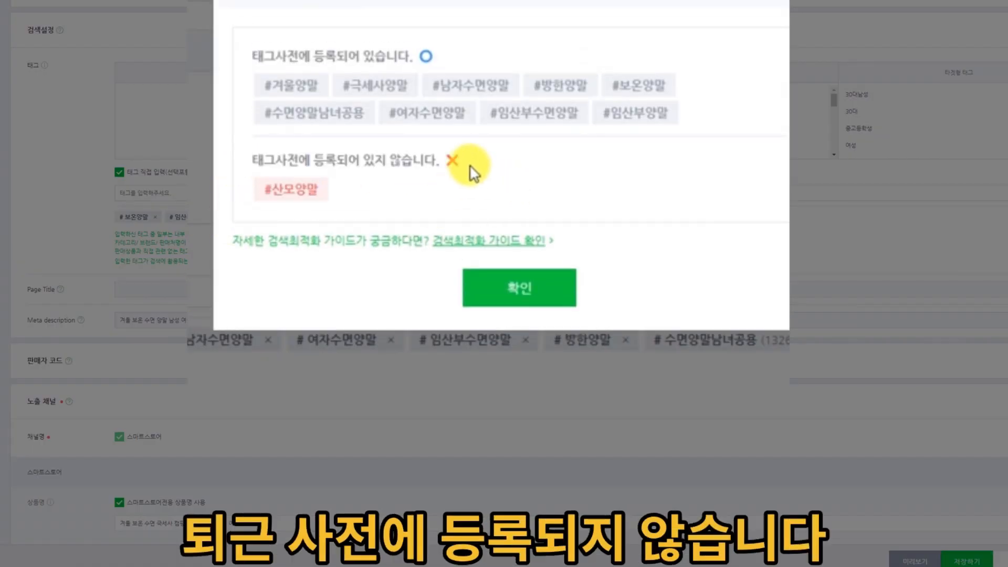
click(560, 290)
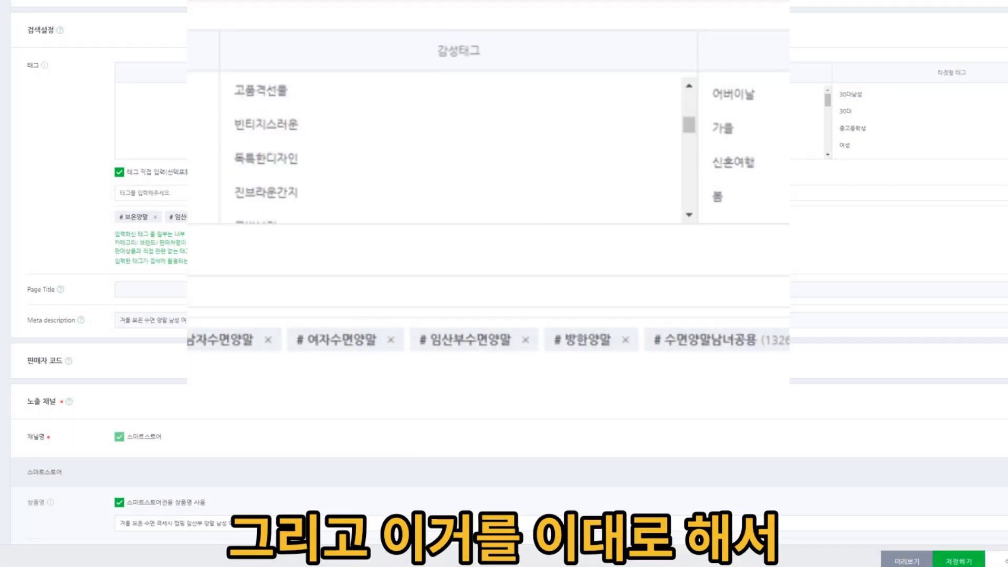
Run the shopping product information search-quality check, review the tag row and close the results.
scroll(559, 289, down, 7)
click(1003, 348)
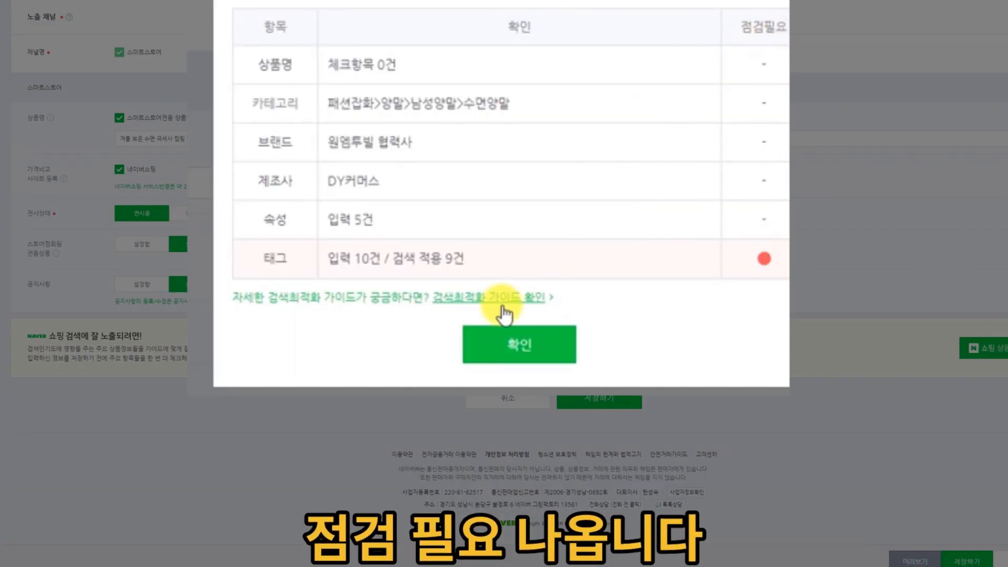
drag(402, 258, 496, 255)
click(517, 257)
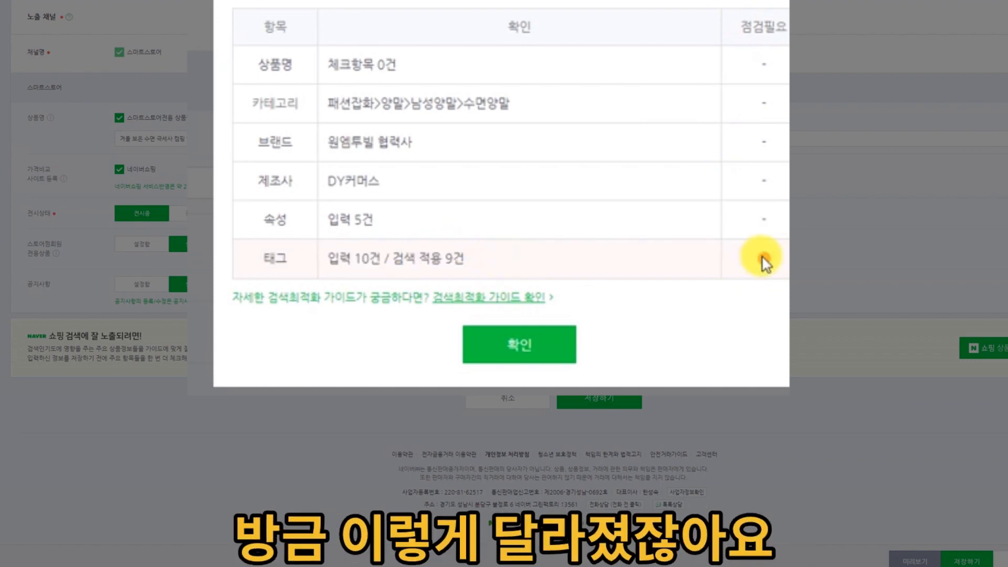
click(541, 341)
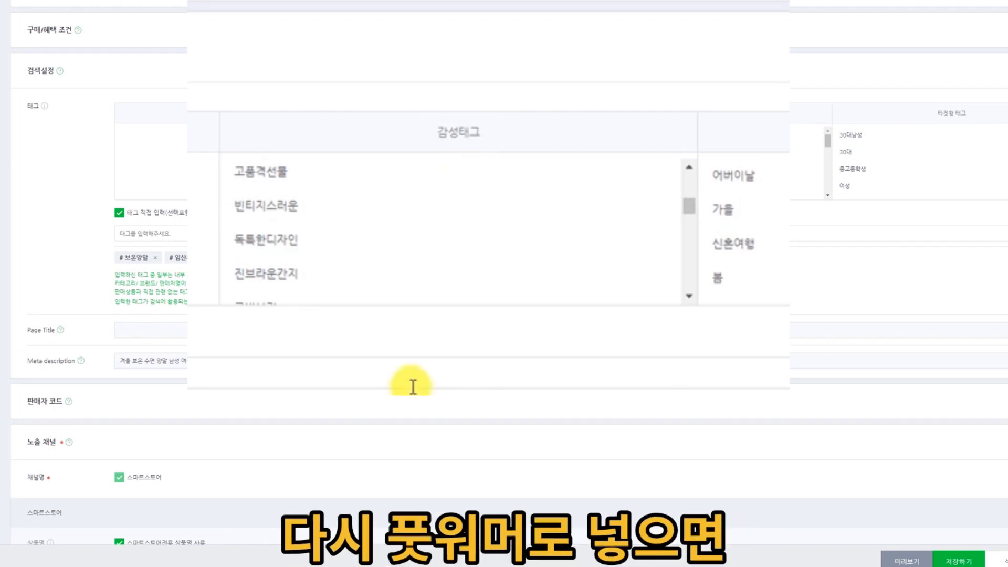
Replace the 산모양말 tag with 풋워머, recheck the tags against the tag dictionary and close the result.
text(ㅍ)
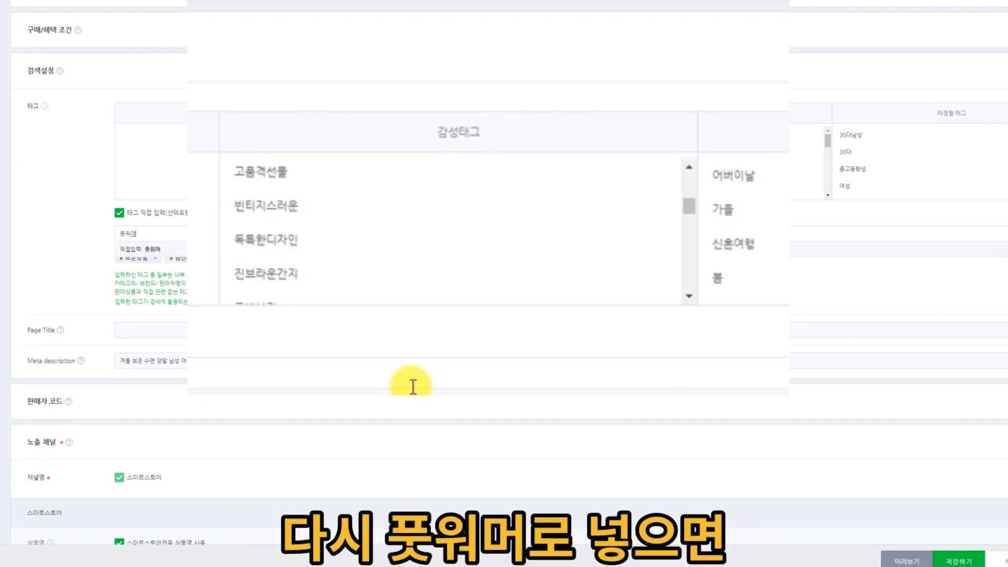
key(Return)
click(271, 302)
drag(241, 54, 776, 108)
click(775, 126)
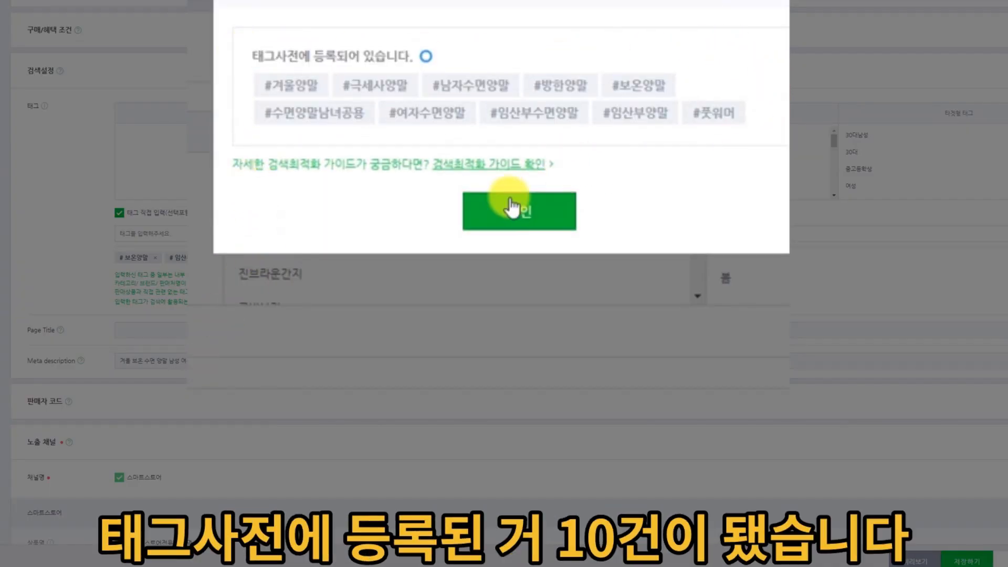
click(512, 207)
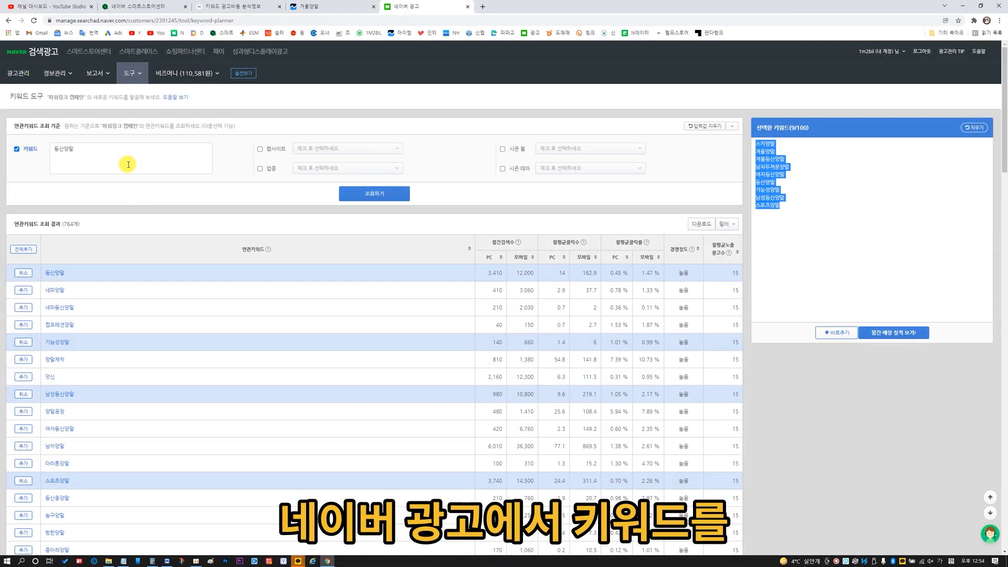
Switch to the Naver 검색광고 keyword tool, sort the 등산양말 related keywords by mobile monthly searches in descending order and compare their search volumes.
click(128, 164)
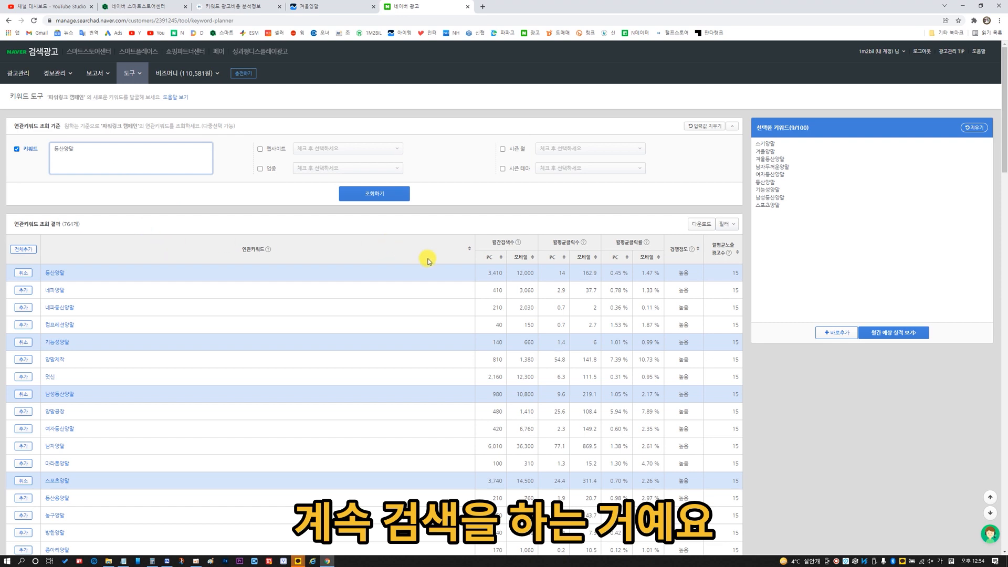
click(532, 257)
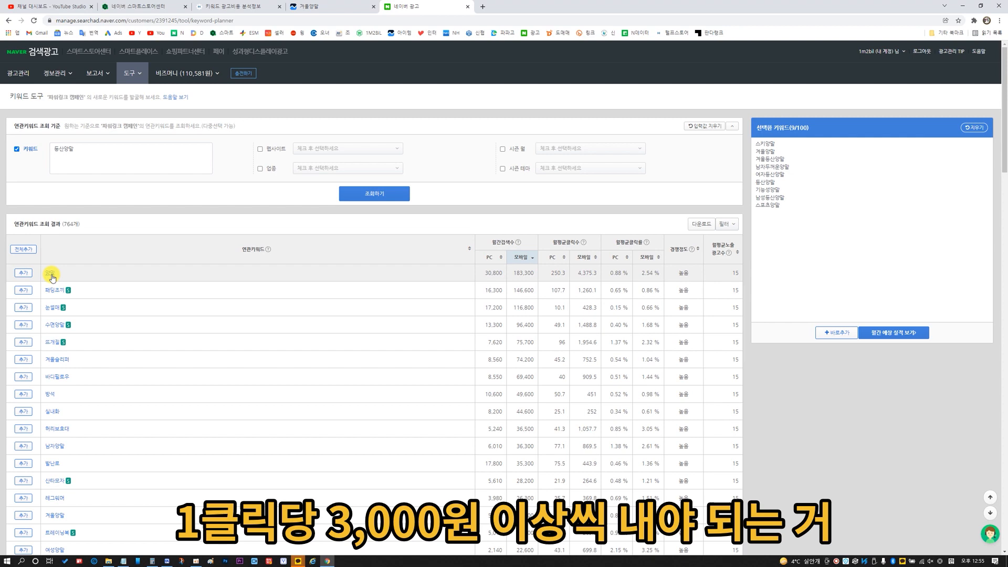
scroll(552, 270, down, 2)
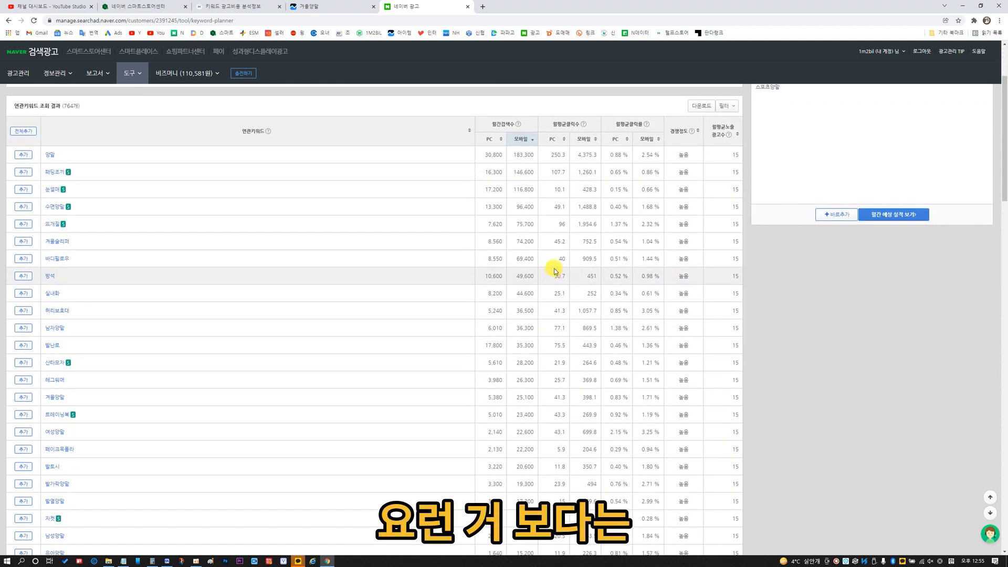
scroll(556, 265, down, 2)
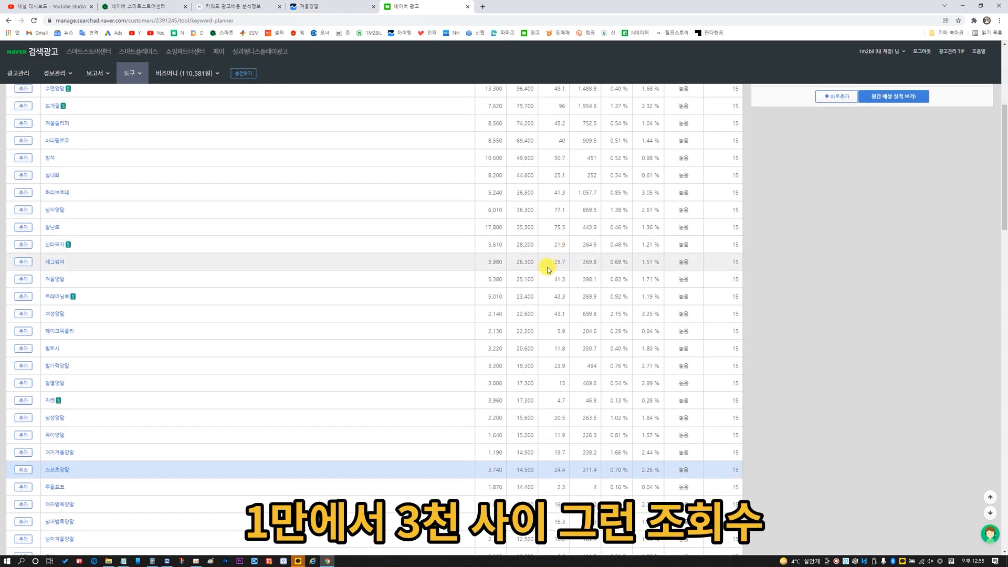
scroll(541, 270, up, 4)
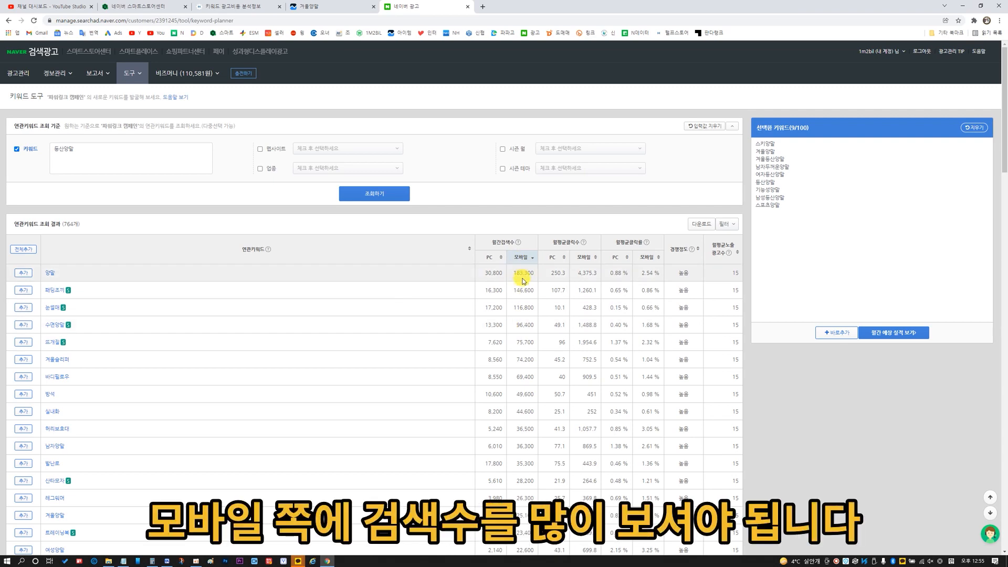
scroll(524, 270, down, 4)
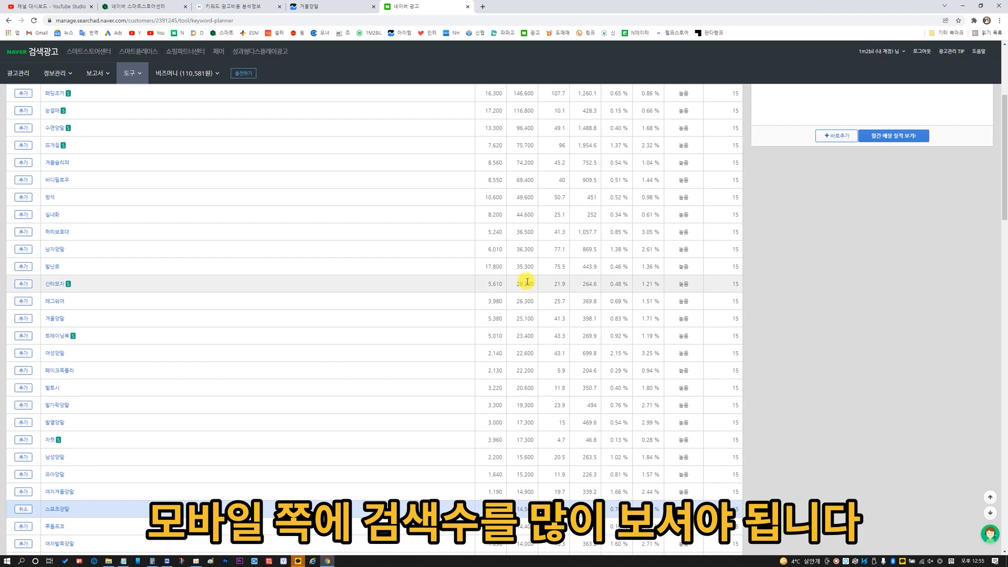
scroll(528, 282, up, 4)
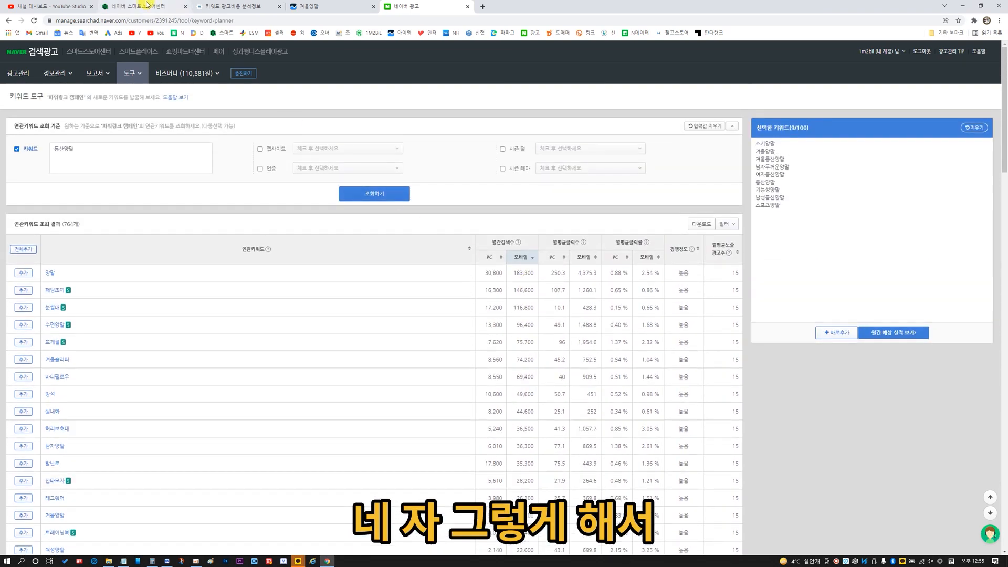
Return to the Smart Store product edit page, rerun the product information search-quality check, review it and close the results.
click(141, 7)
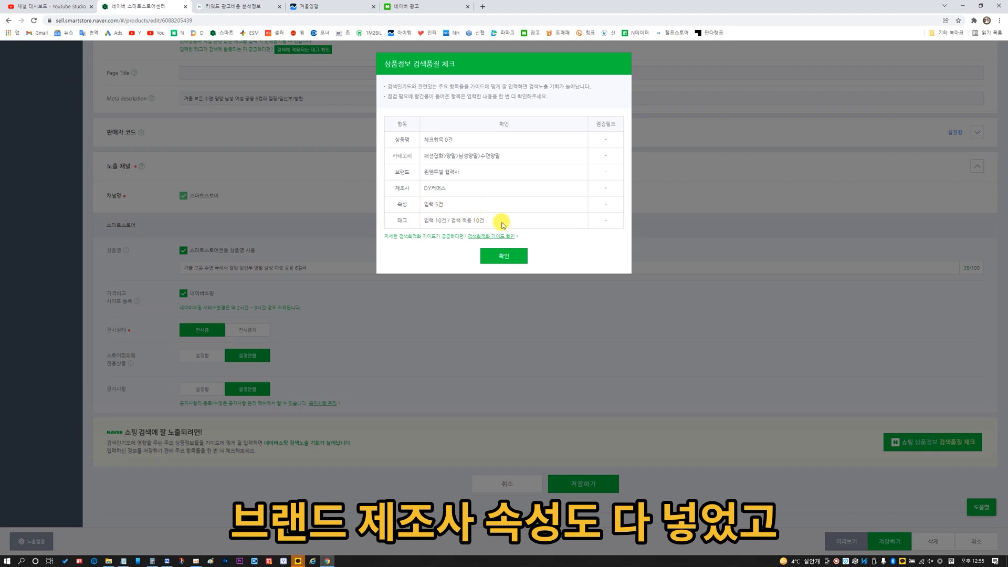
click(498, 256)
scroll(495, 261, up, 10)
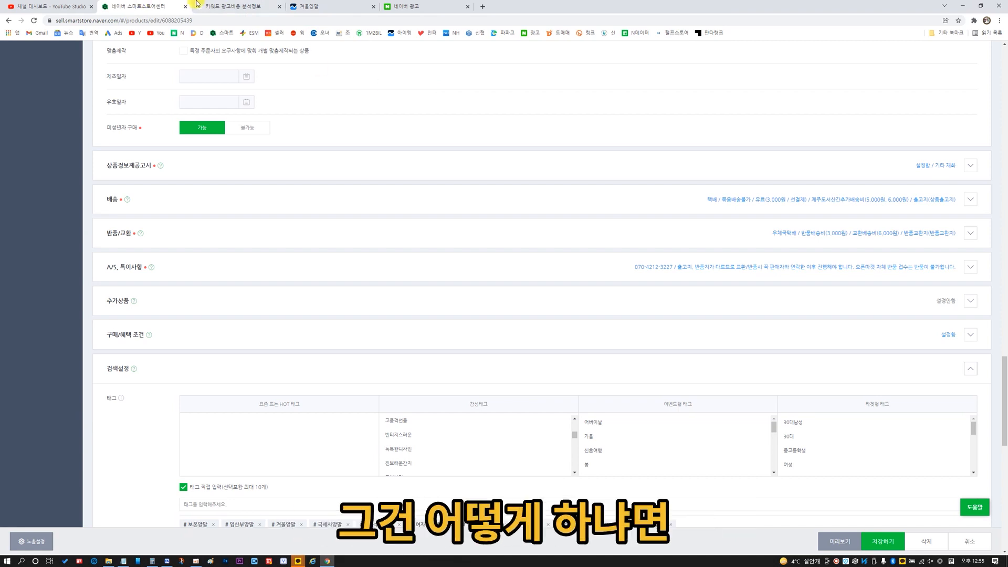
Switch to Helpstore, open the advertising budget planner (광고예산 수립) and look up the keyword 발열양말.
click(220, 7)
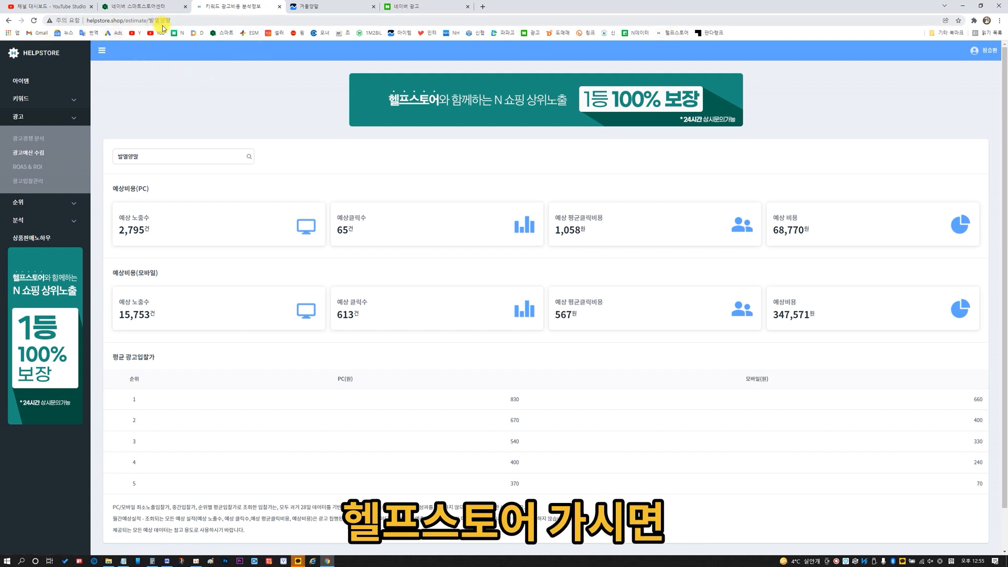
click(29, 115)
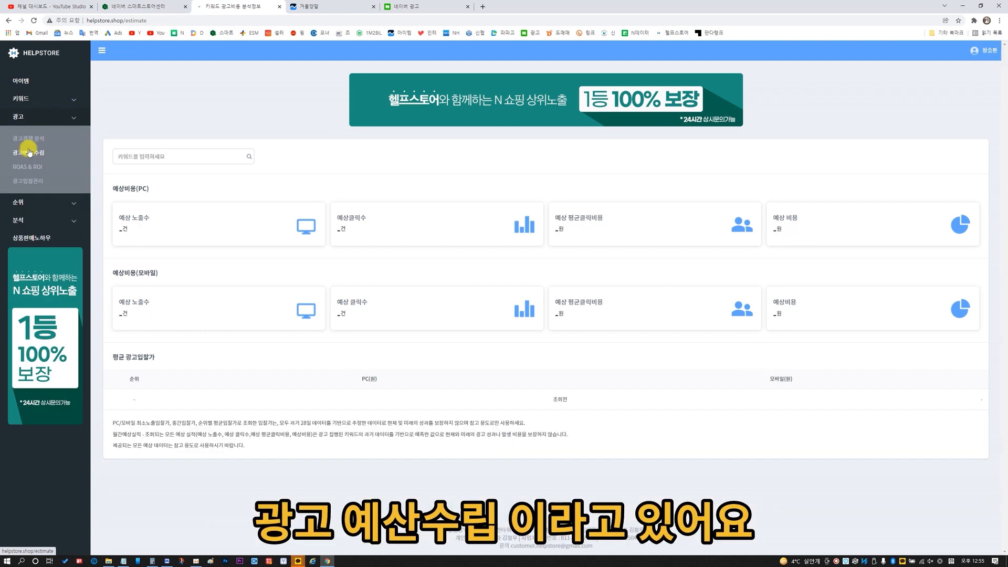
click(164, 154)
text(발열야)
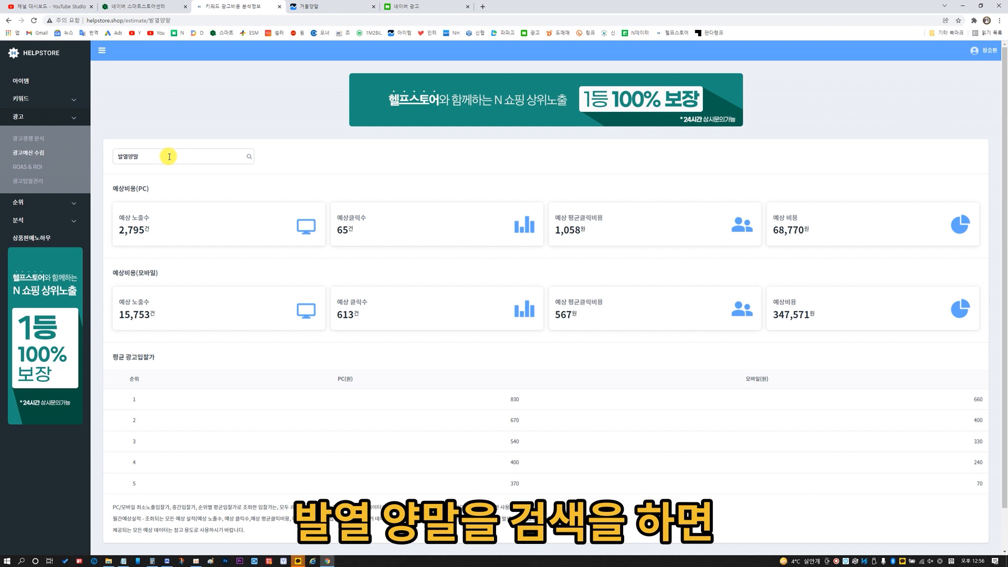
Examine the estimated PC impressions, clicks and click cost for 발열양말, plus the average PC and mobile bid prices by rank.
drag(111, 244, 176, 242)
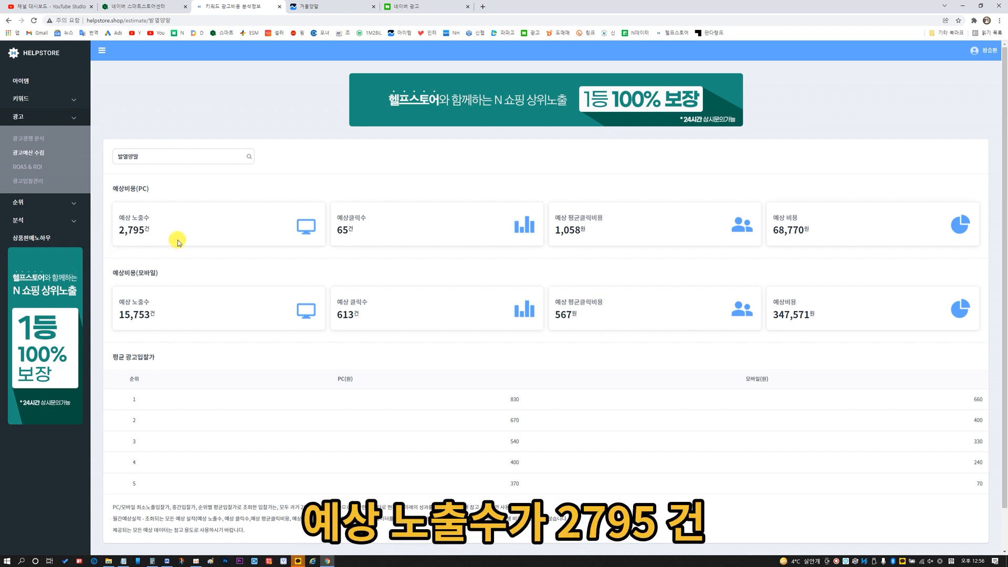
drag(336, 227, 374, 235)
drag(549, 242, 659, 237)
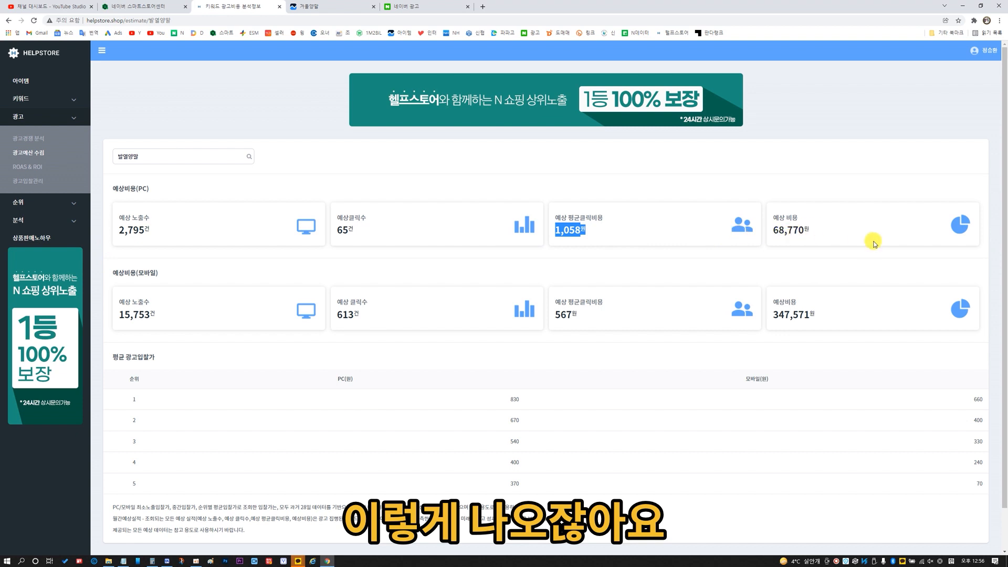
click(110, 366)
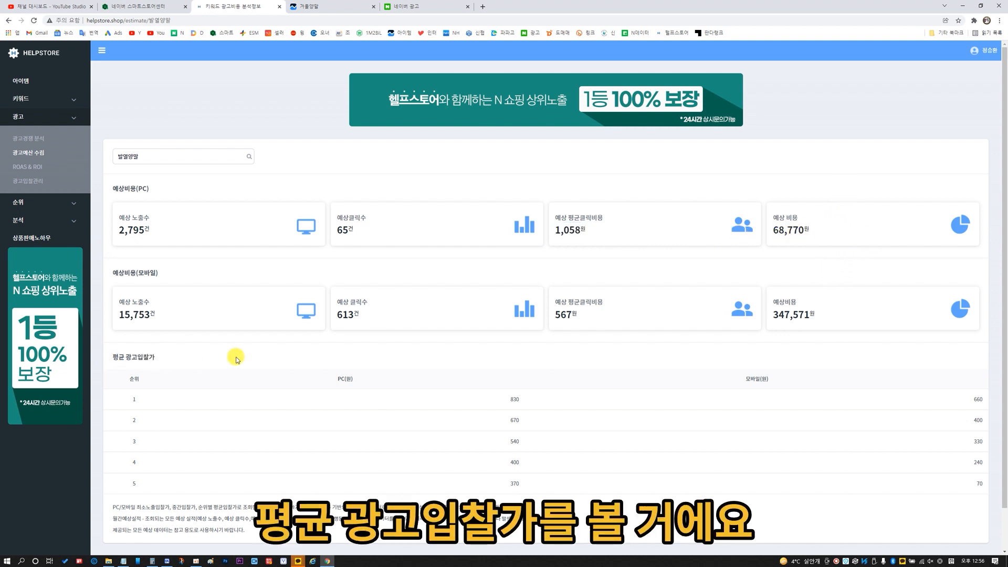
drag(499, 397, 545, 445)
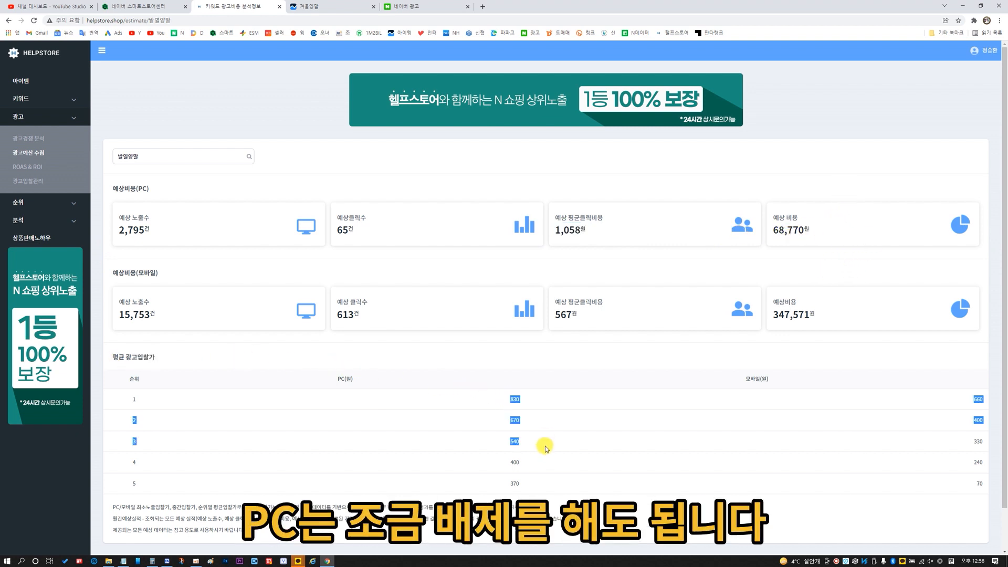
click(551, 493)
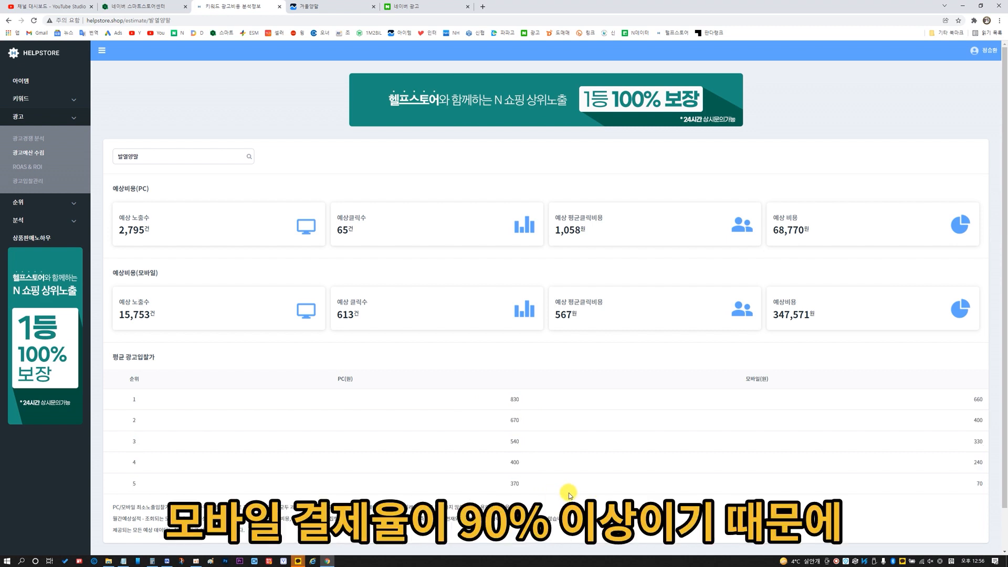
drag(958, 401, 984, 486)
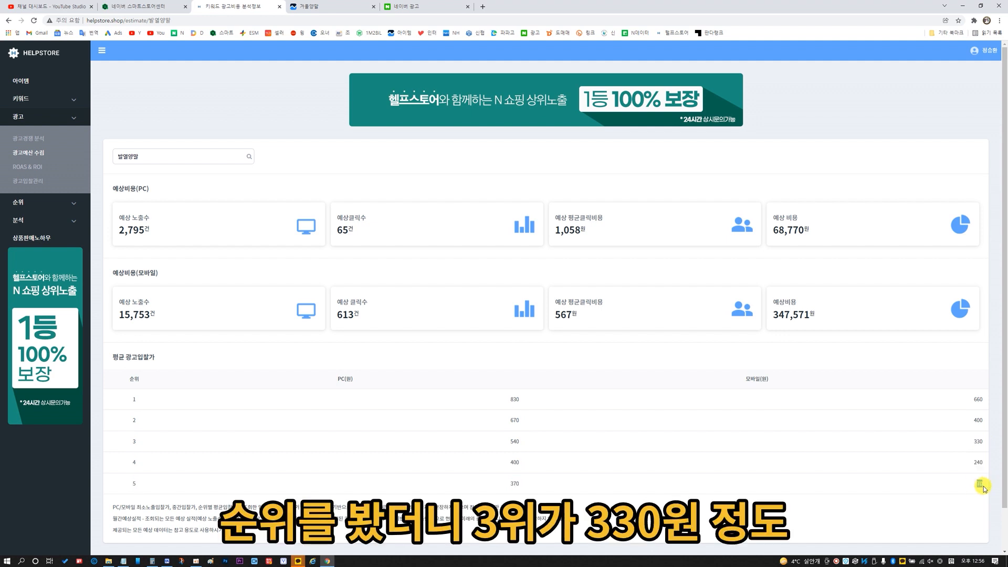
drag(964, 442, 989, 487)
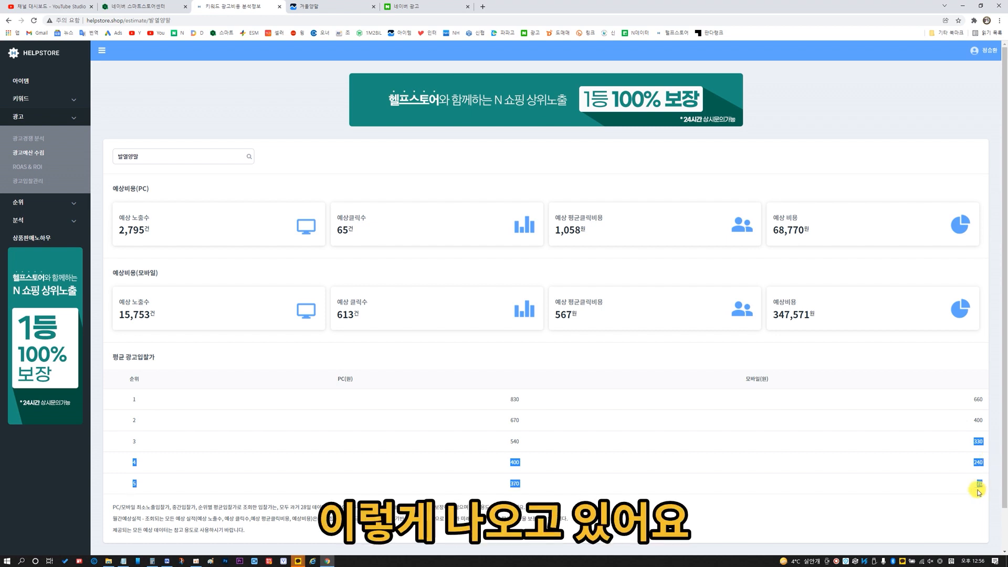
click(975, 489)
Look up the keyword 보온양말 in the budget planner and examine its mobile bid price for rank 3.
click(181, 157)
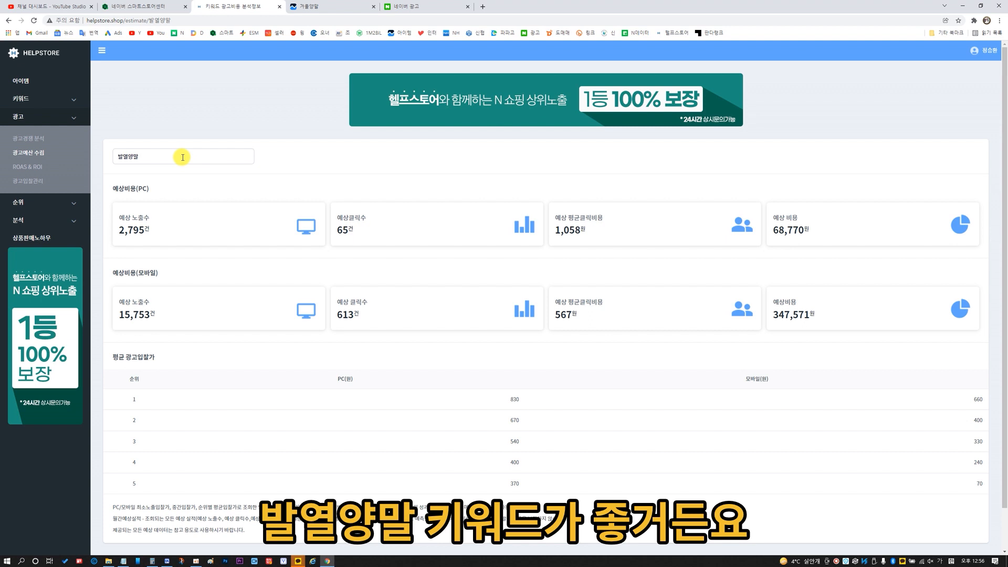
double_click(183, 157)
text(보온ㅇㅑㅇㅁㅏㄹ)
key(Return)
double_click(979, 441)
Look up the keyword 겨울양말 in the budget planner and examine its mobile bid price for rank 3.
double_click(174, 163)
text(겨울)
text(양ㅁㅏㄹ)
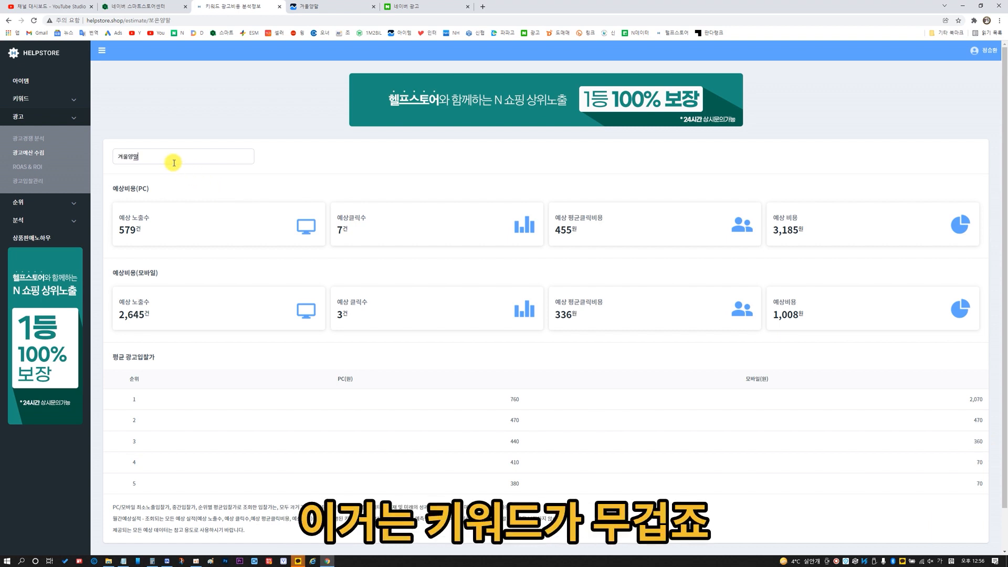
key(Return)
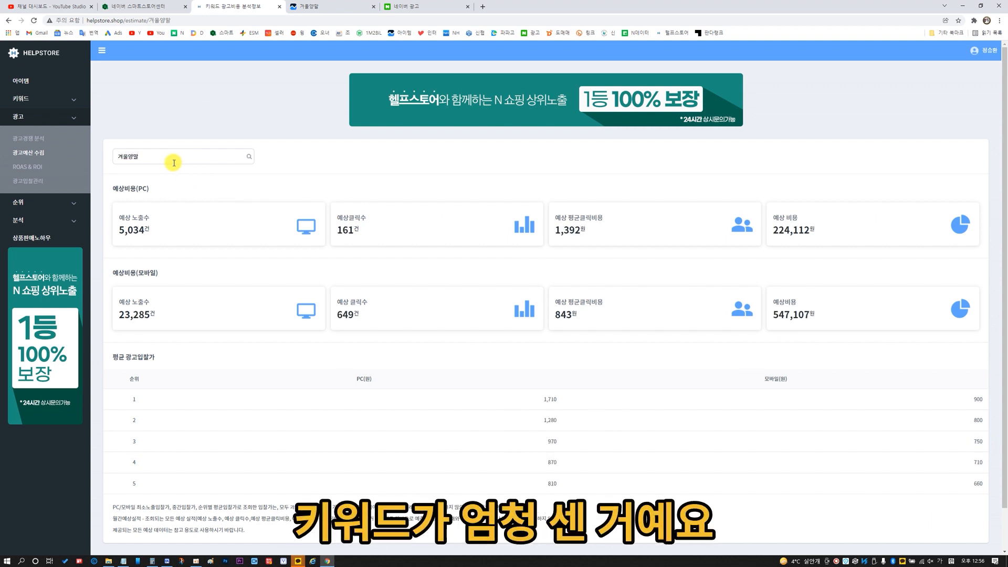
double_click(977, 441)
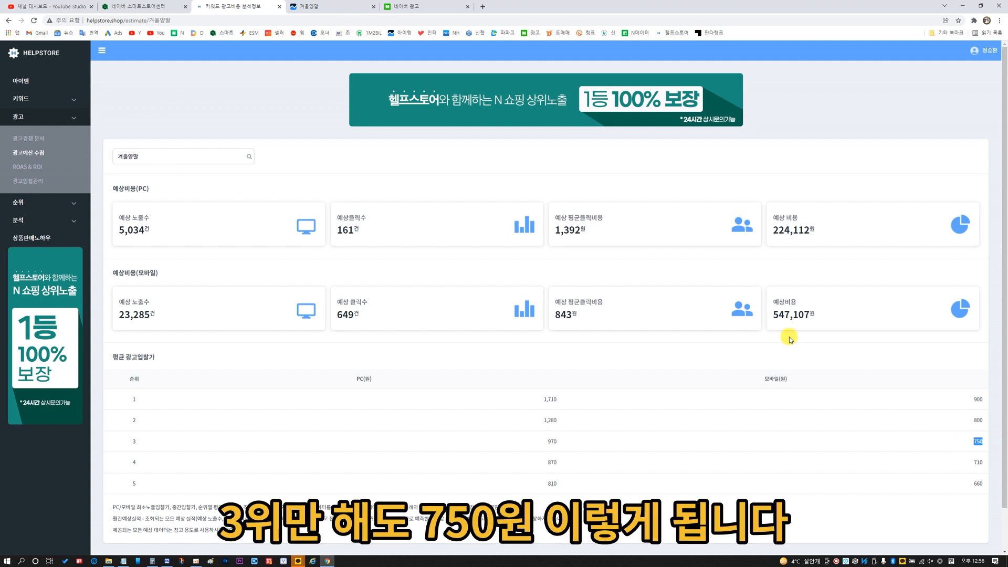
Look up the keyword 스키양말 and examine its mobile bid prices for ranks 3 and 4.
double_click(193, 163)
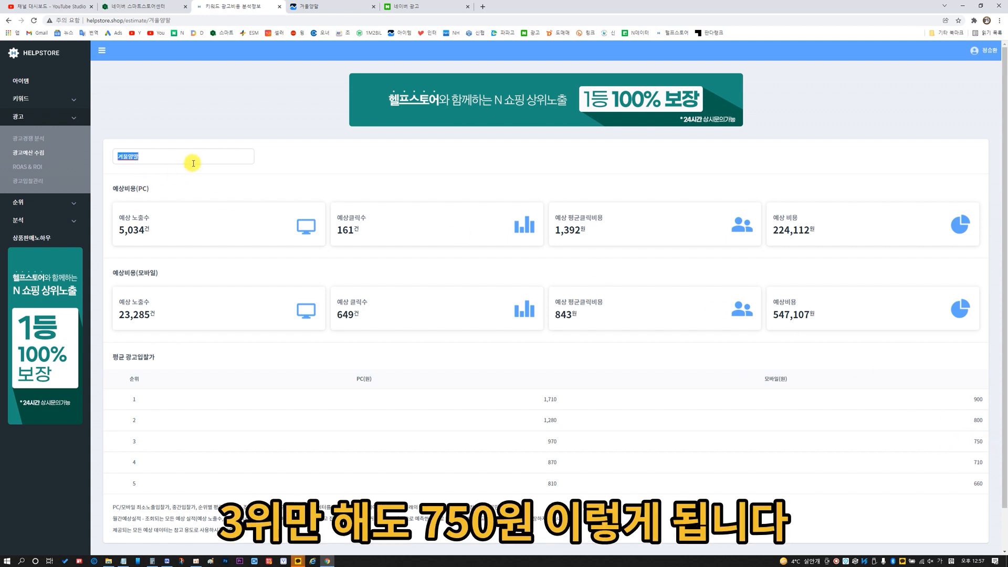
text(스키양말)
key(Return)
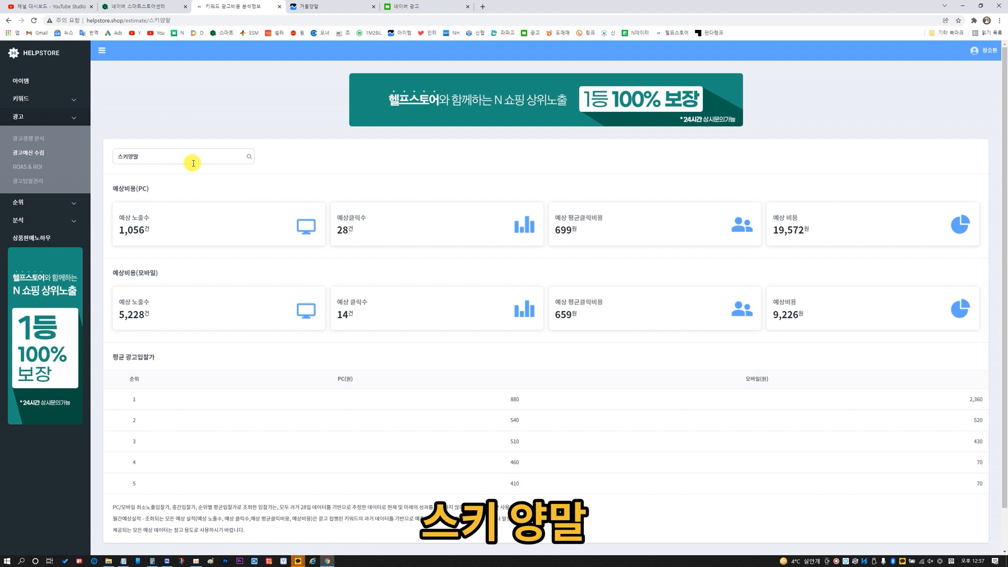
drag(971, 444, 984, 466)
double_click(980, 463)
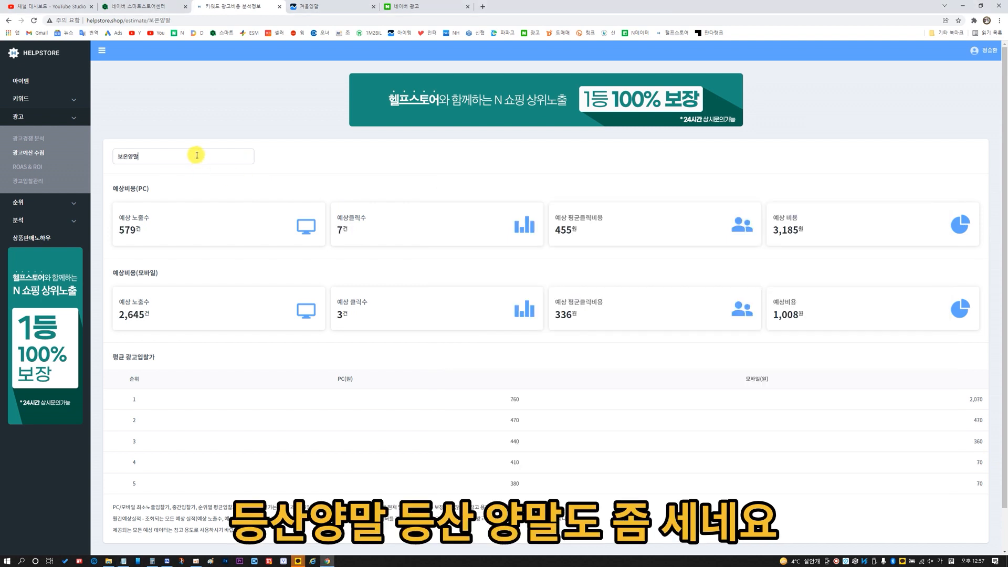
Look up the keyword 등산양말 and examine its estimated costs and bid prices by rank.
double_click(197, 155)
text(등산이)
key(Return)
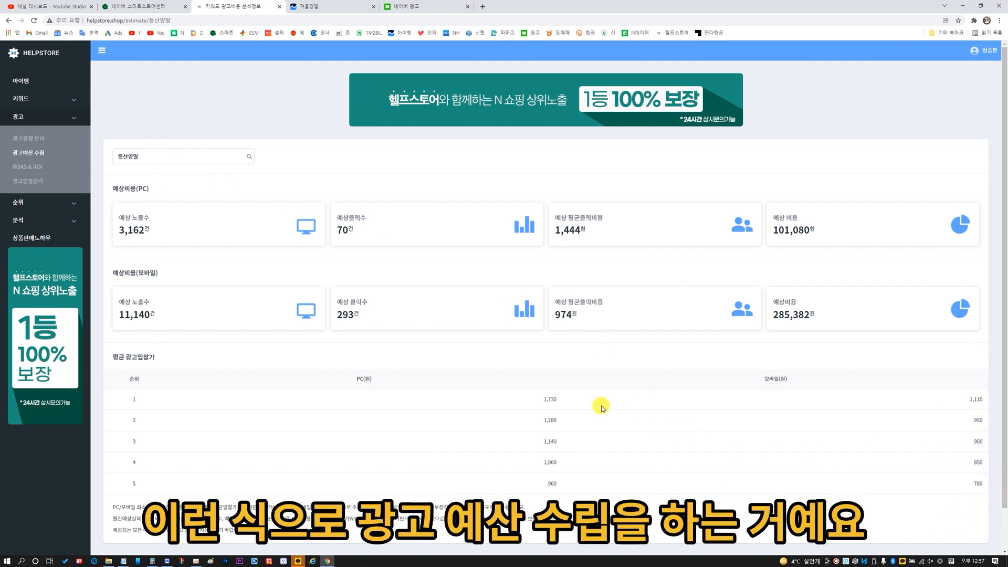
Look up 발열양말 and 보온양말 once more to compare their estimated costs and bid prices.
double_click(167, 154)
text(ㅂ)
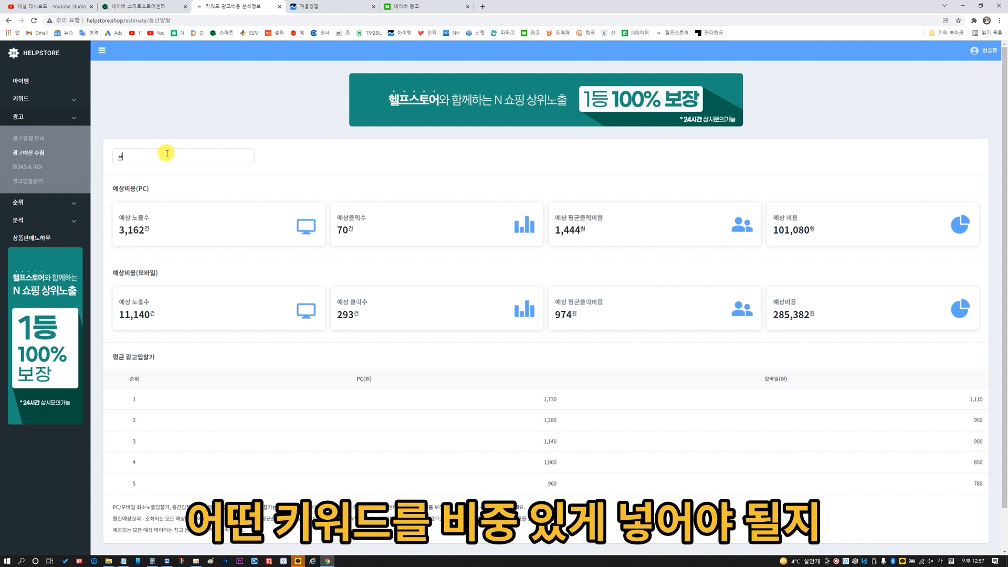
text(ㅏㄹㅇㅕㄹ)
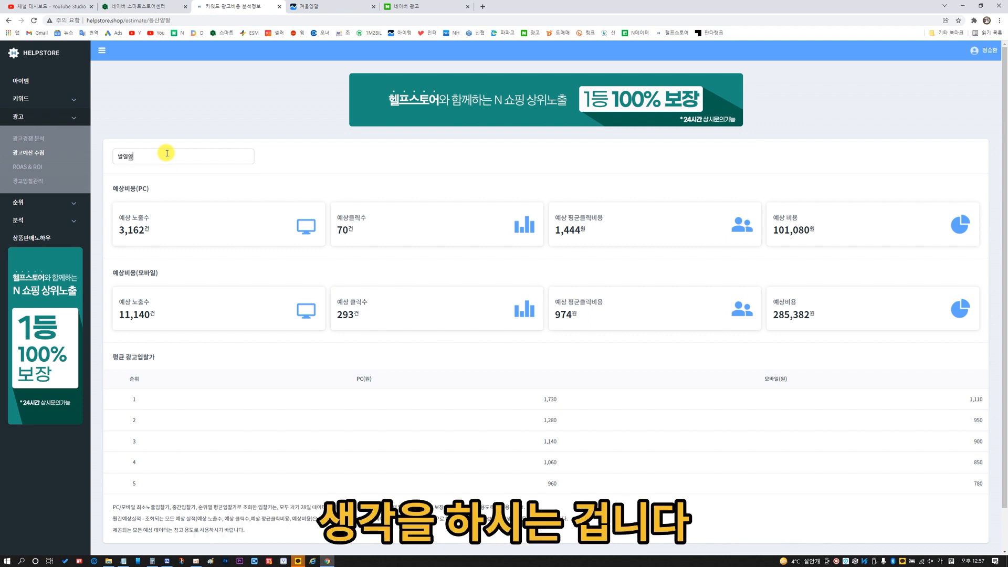
text(ㅂ)
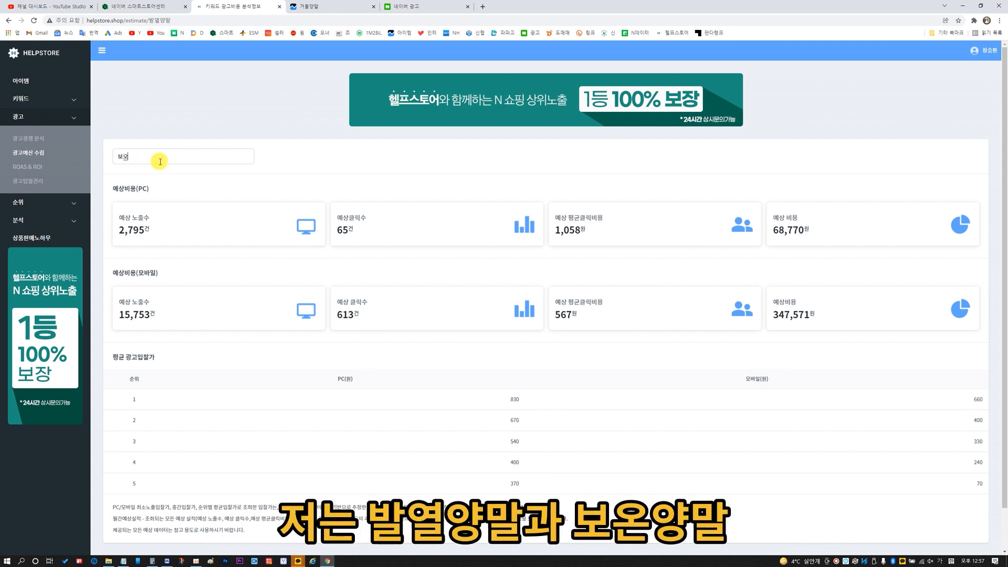
text(ㅗㅇㅗㄴㅇㅑㅇㅁㅏㄹ)
key(Return)
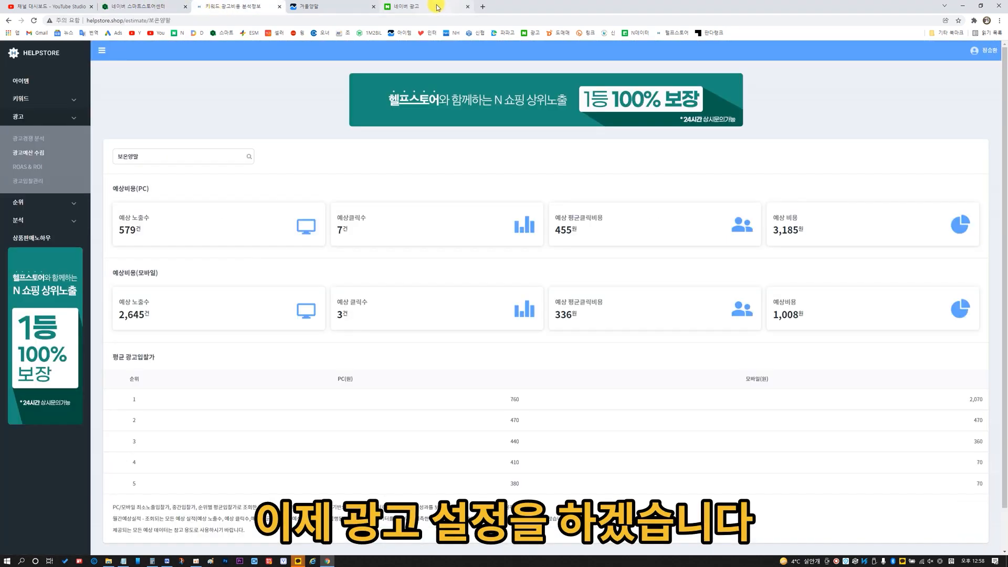
Switch to Naver Search Ads, start creating a new ad from ad management and choose the shopping search campaign type (쇼핑검색 유형).
click(444, 6)
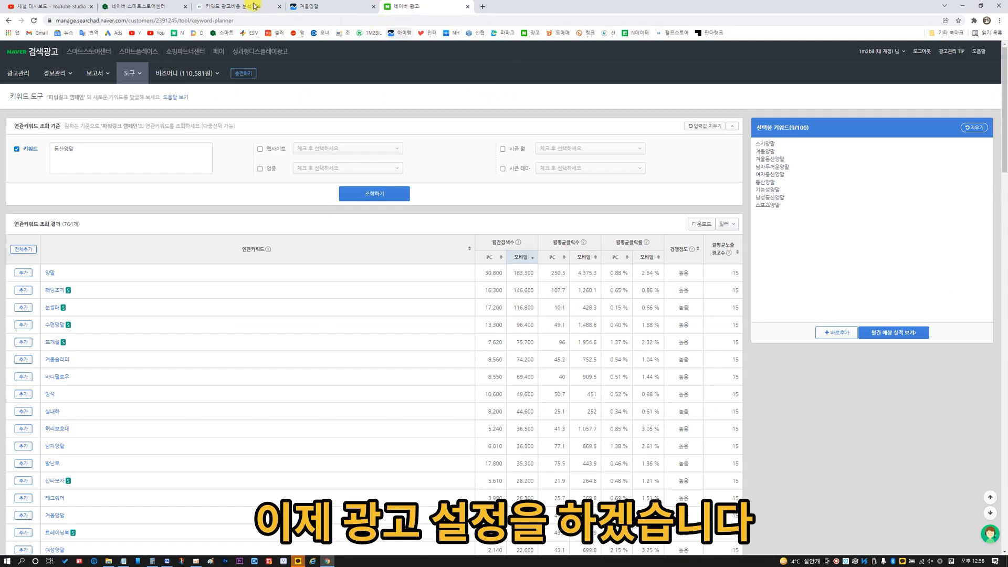
click(18, 73)
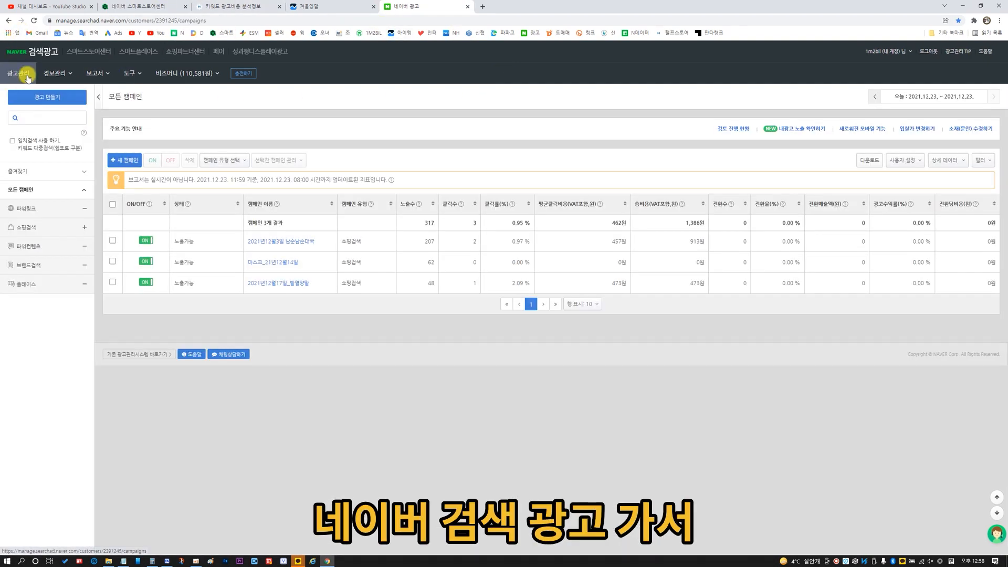
click(50, 98)
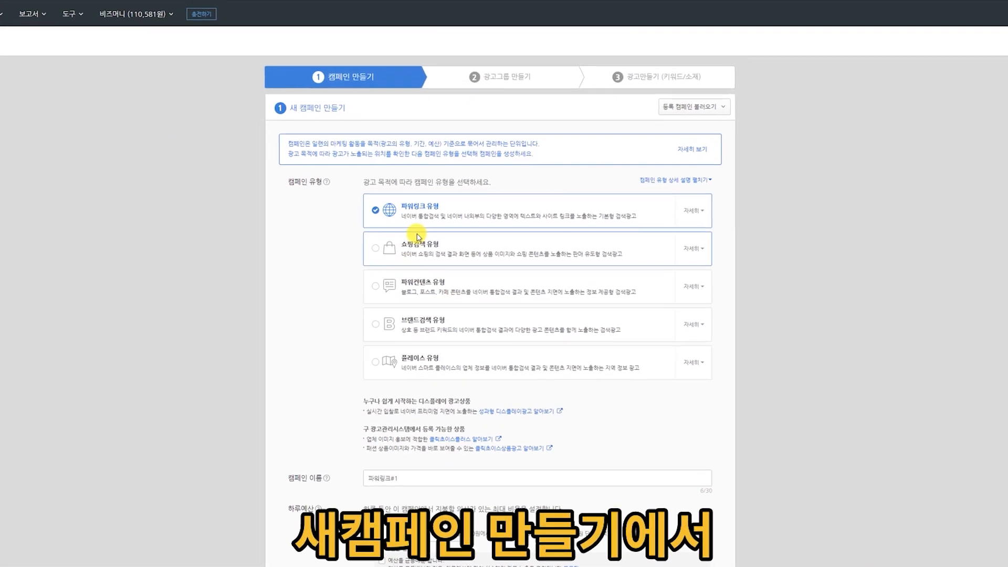
click(395, 247)
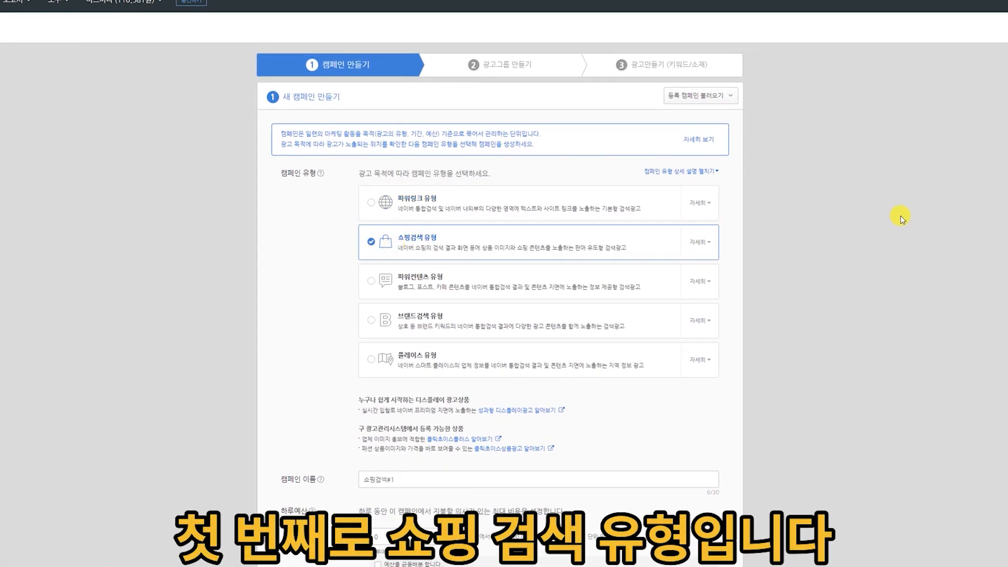
scroll(593, 330, down, 3)
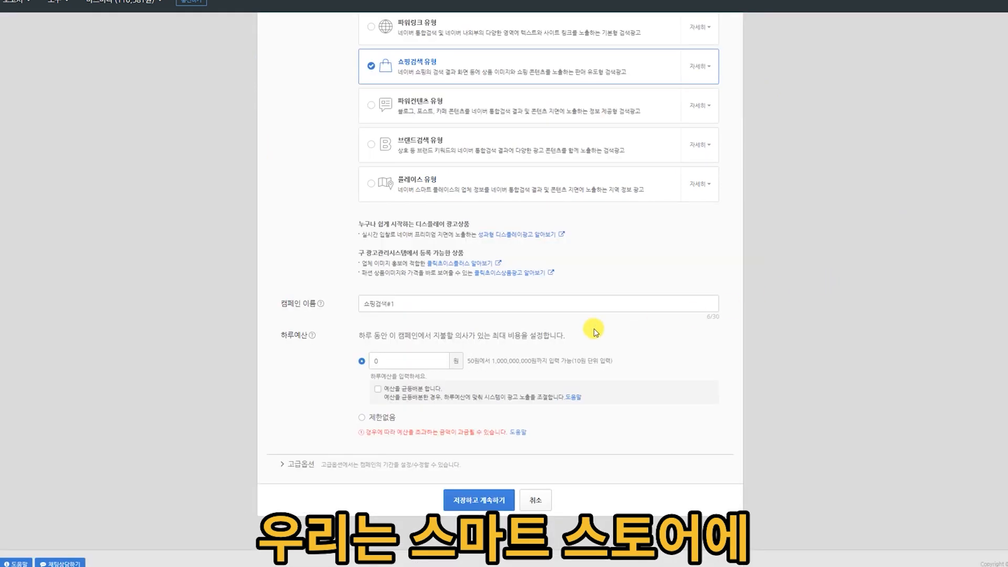
triple_click(454, 306)
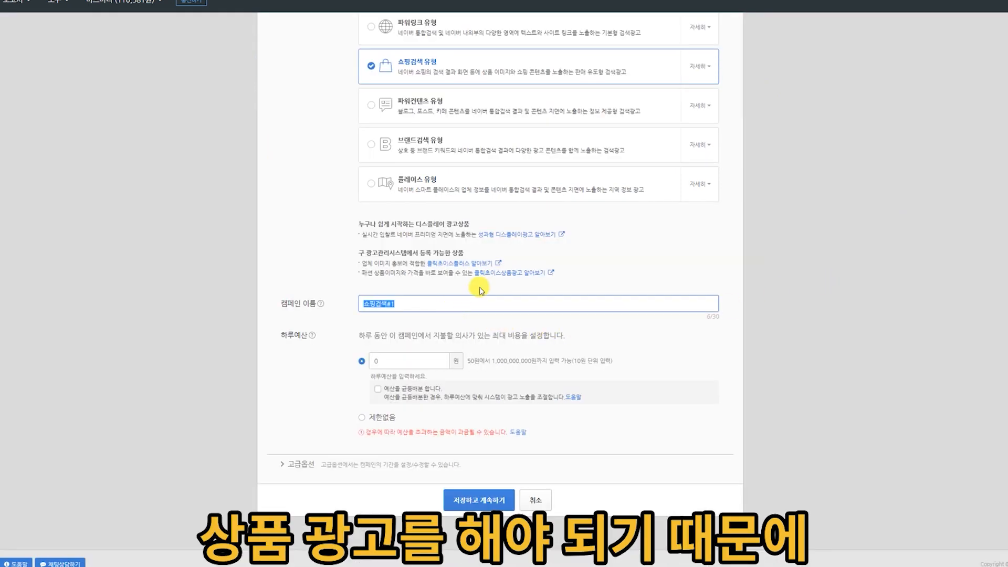
click(451, 69)
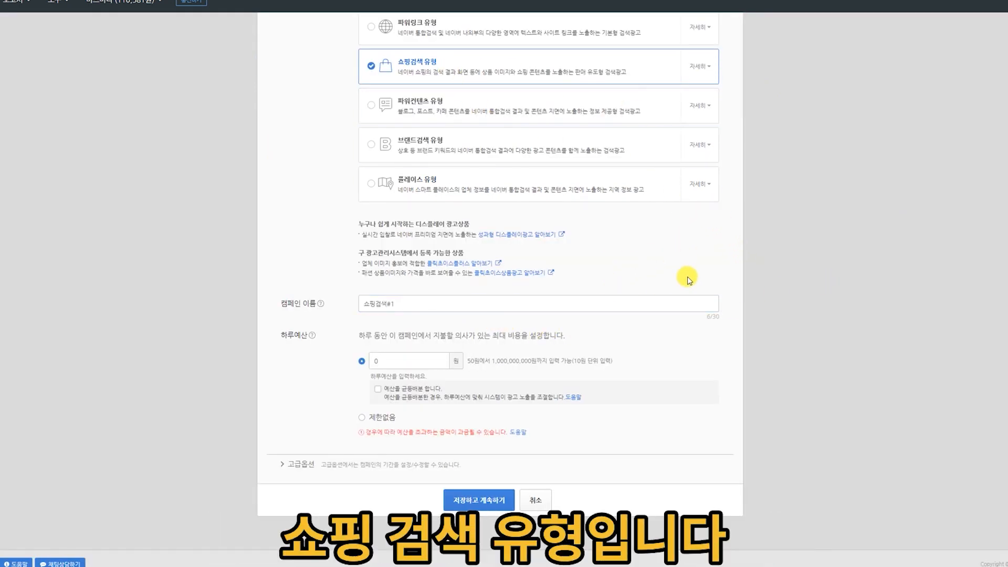
scroll(720, 269, up, 2)
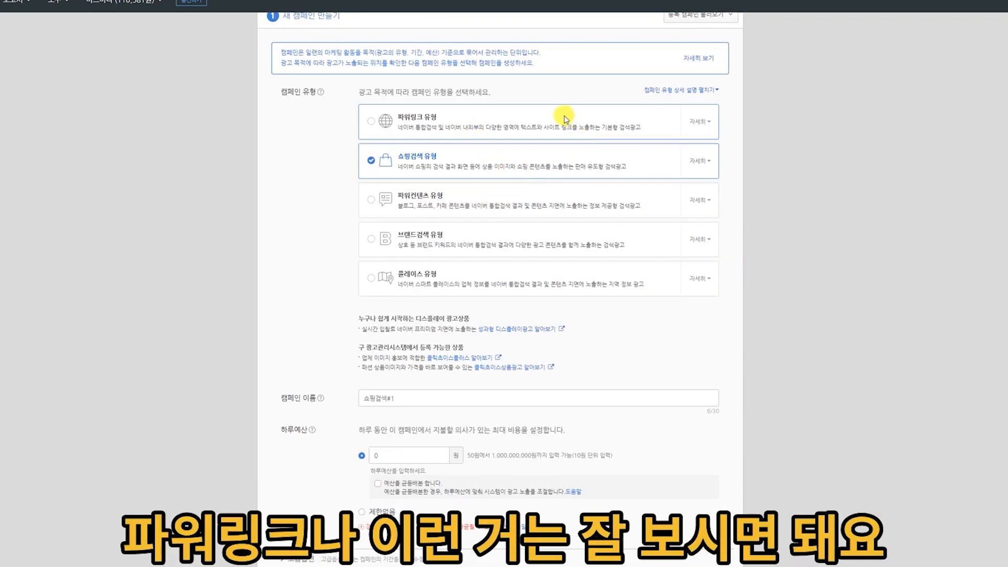
Name the campaign 2021년12월23일_발열수면양말_메인.
triple_click(411, 396)
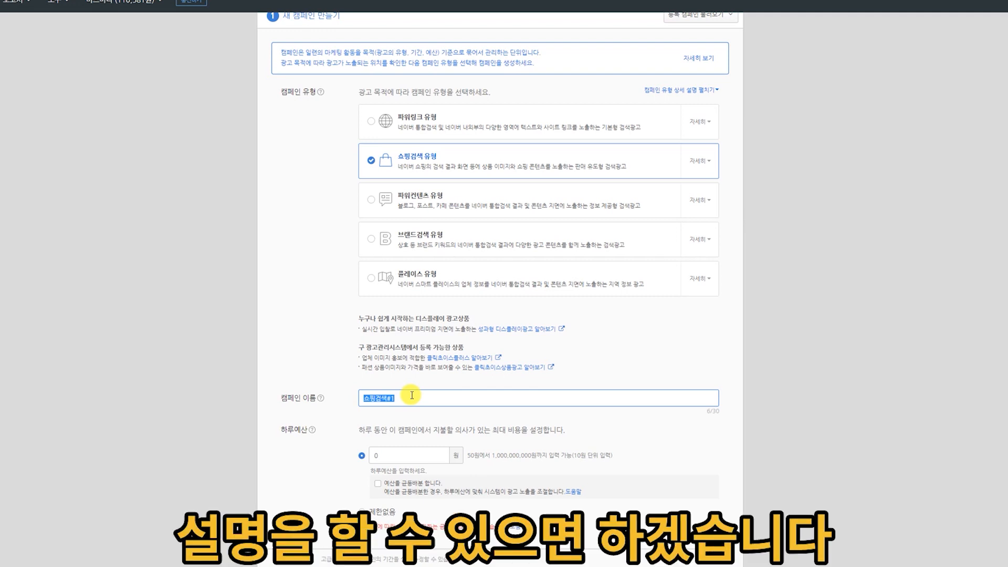
text(2021년12월23일_발의)
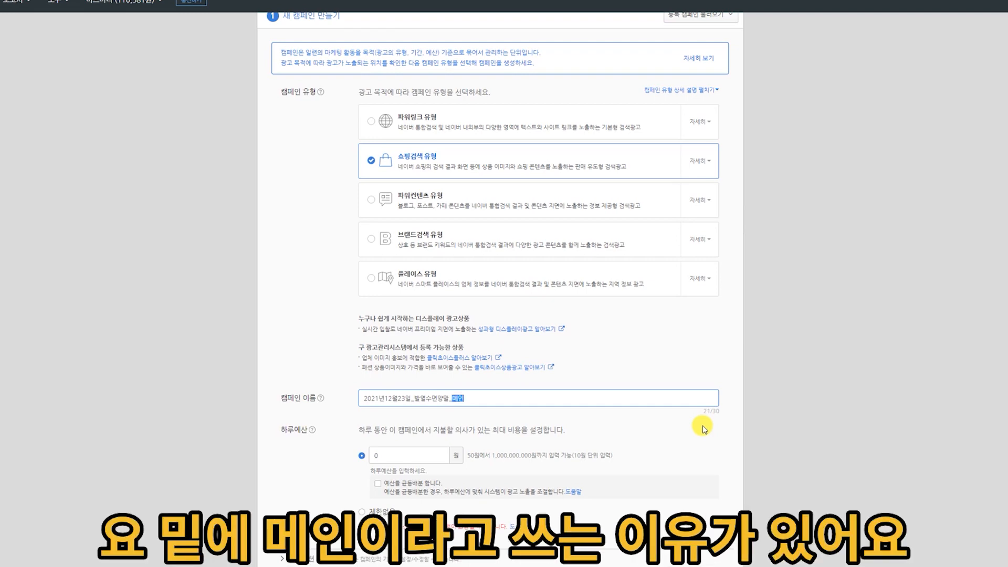
scroll(777, 399, up, 1)
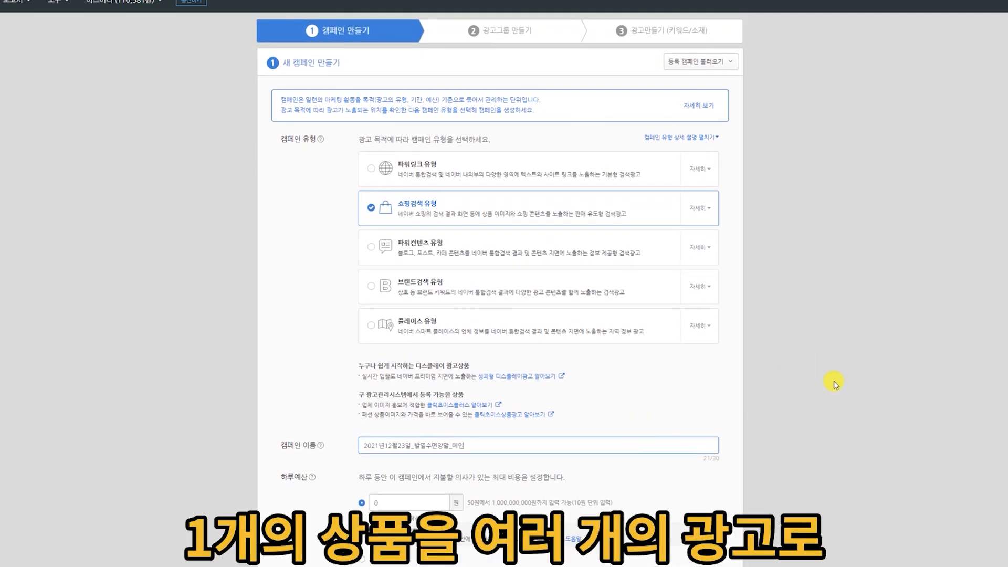
Set the campaign's daily budget to 10,000 won, check the exposure period in the advanced options, and save and continue to the ad group.
scroll(964, 321, down, 3)
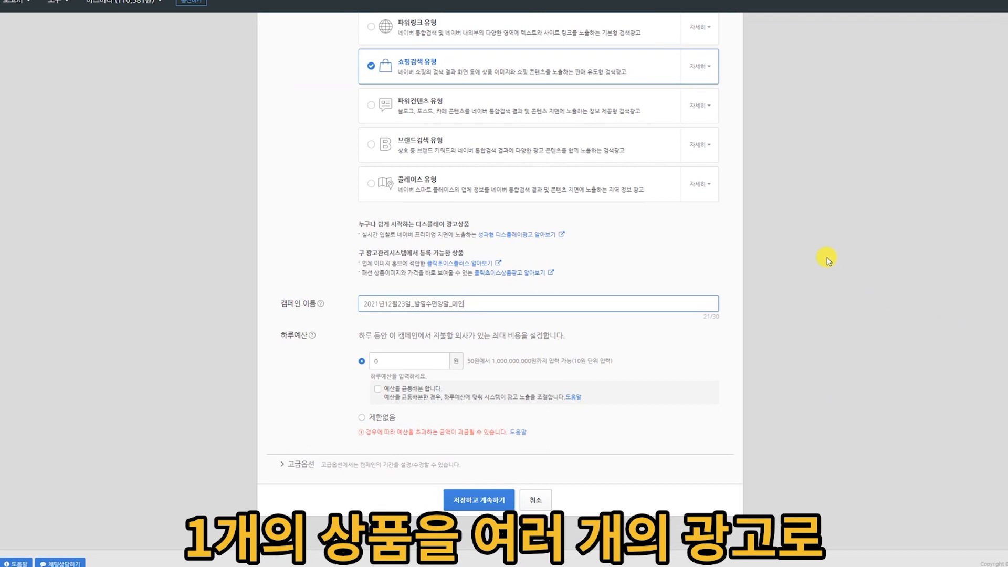
click(383, 361)
text(10)
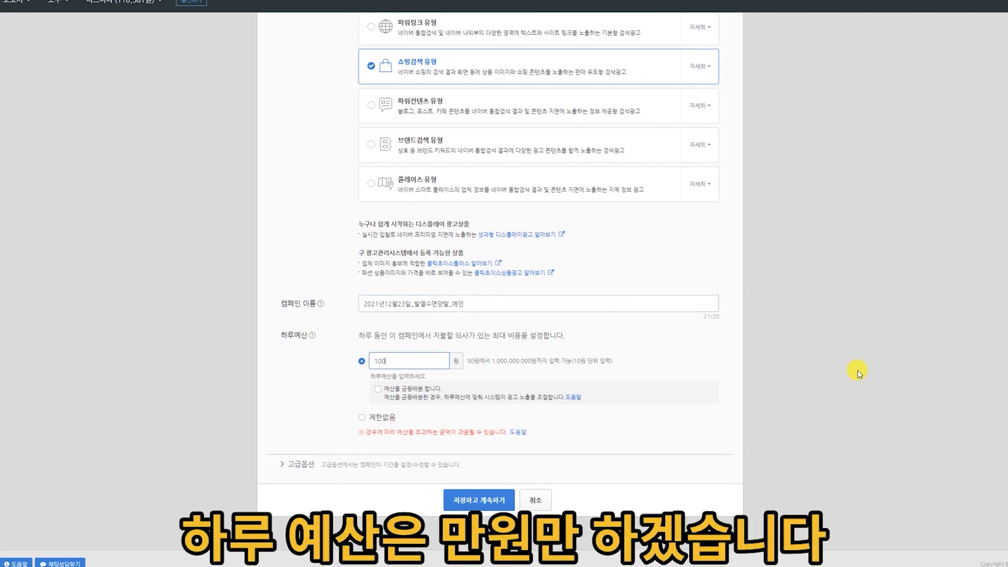
click(858, 370)
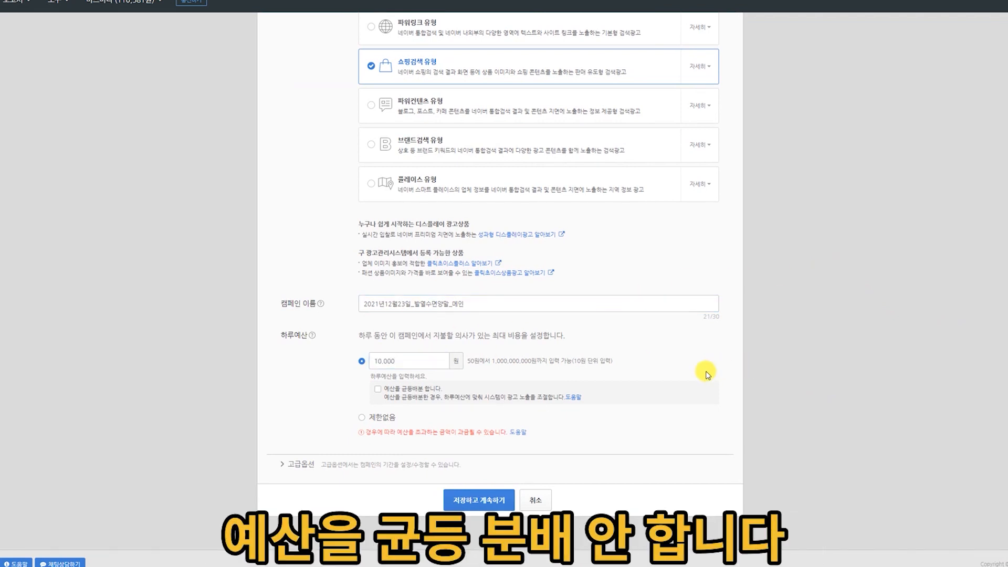
click(301, 464)
scroll(294, 451, down, 2)
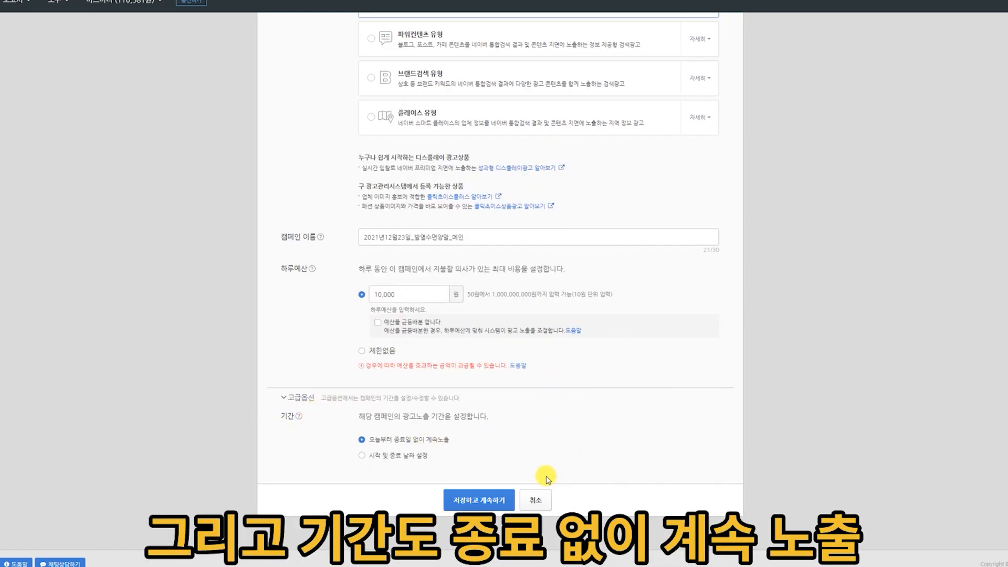
click(474, 503)
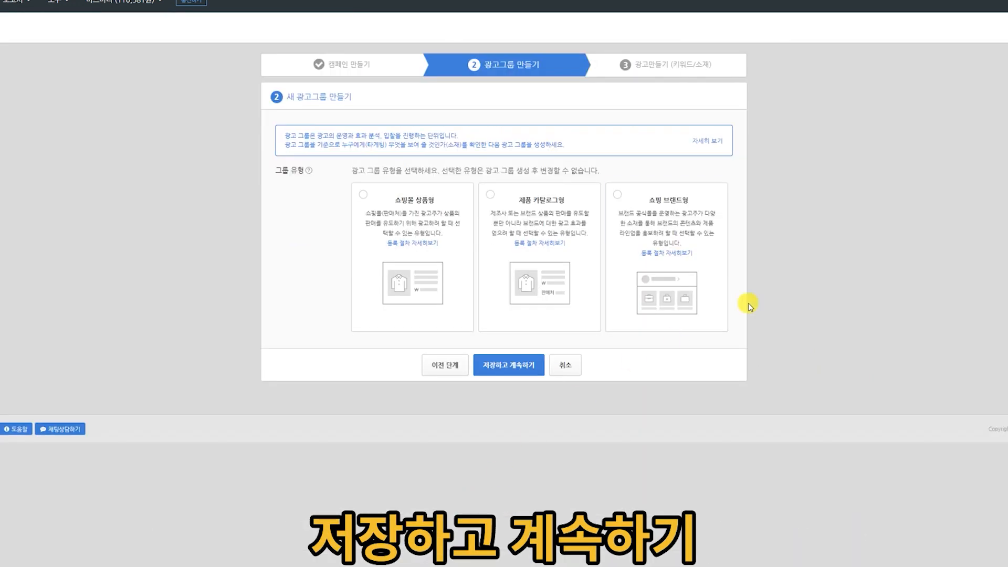
Choose the 쇼핑몰 상품형 group type, name the ad group 2021년12월23일_발열수면양말_메인 and select the store's Smart Store address as the shopping mall.
click(363, 195)
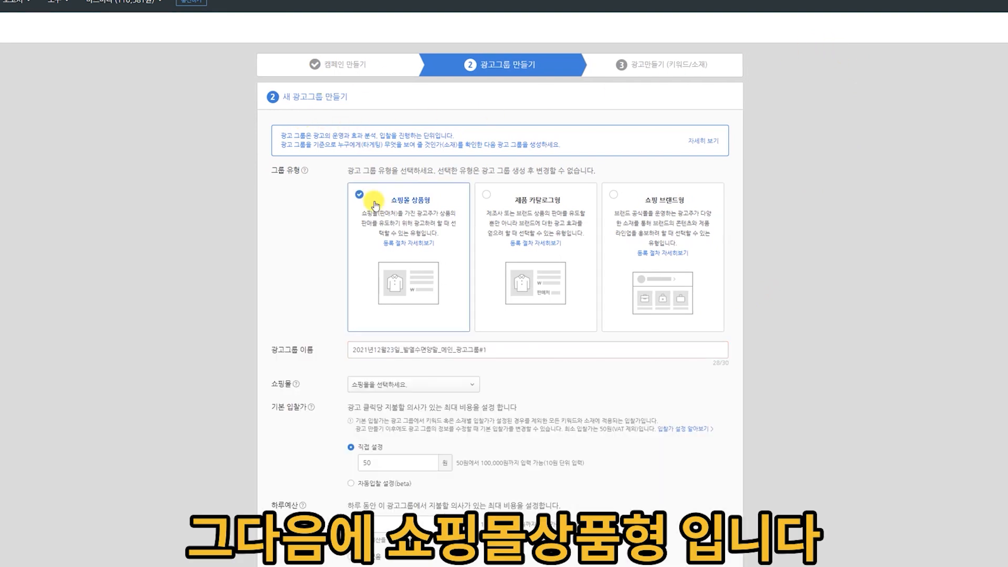
click(446, 252)
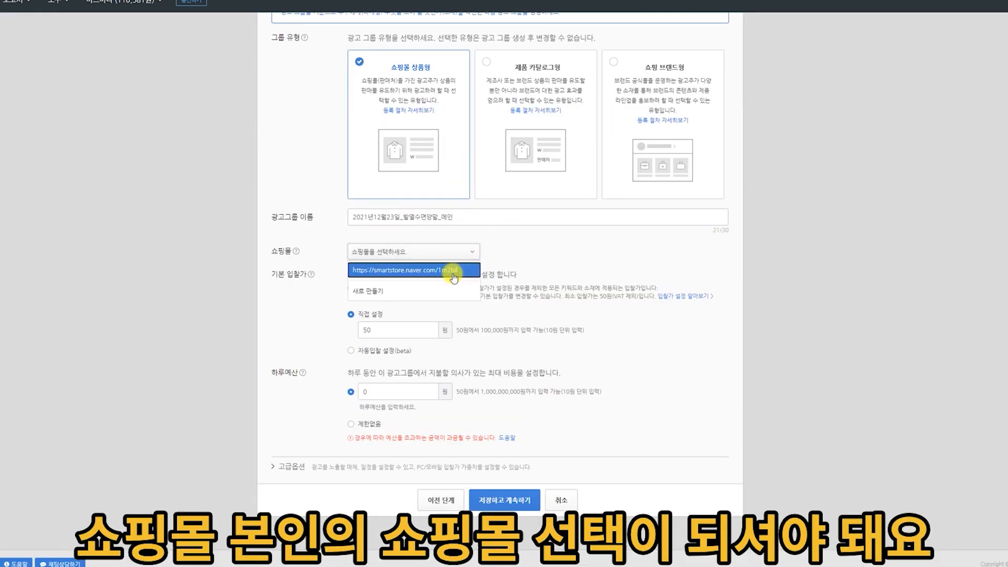
click(449, 267)
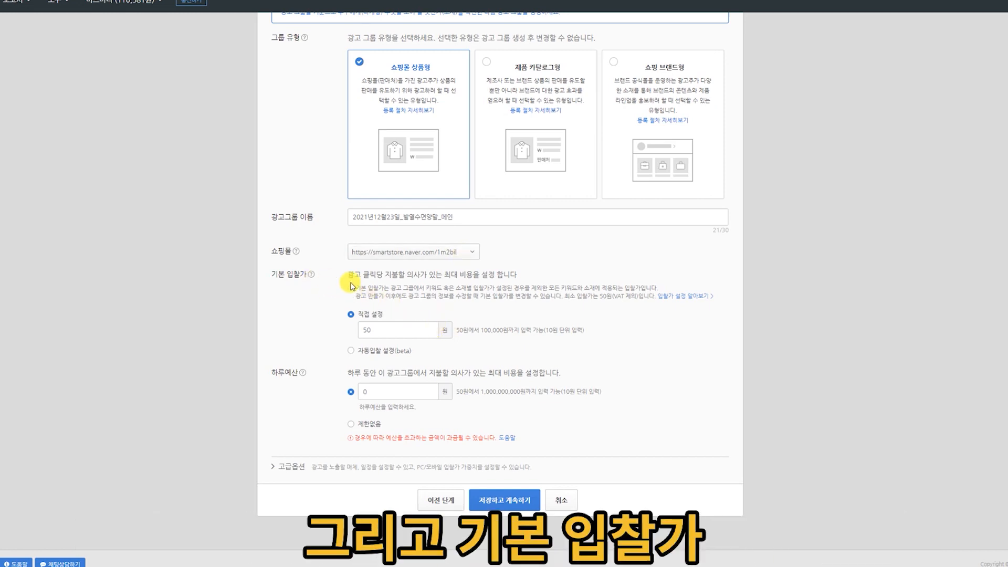
Set the ad group's basic bid to 450 won and its daily budget to 10,000 won.
double_click(371, 330)
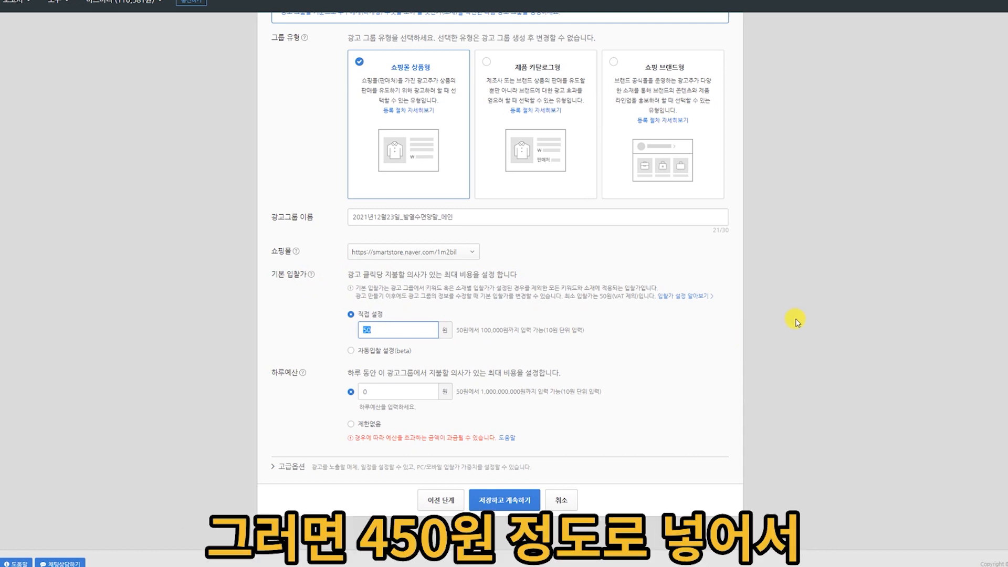
text(450)
click(703, 330)
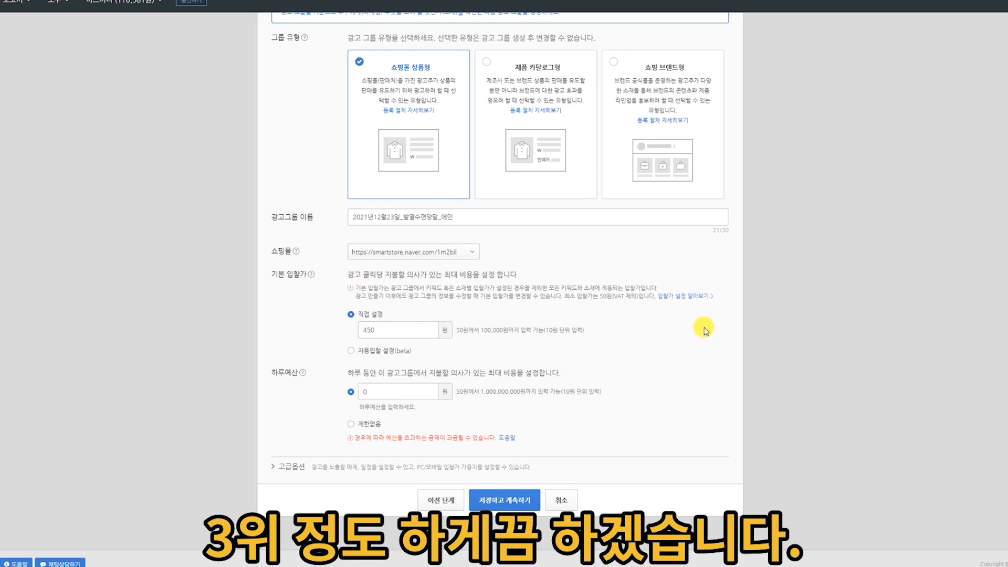
double_click(387, 394)
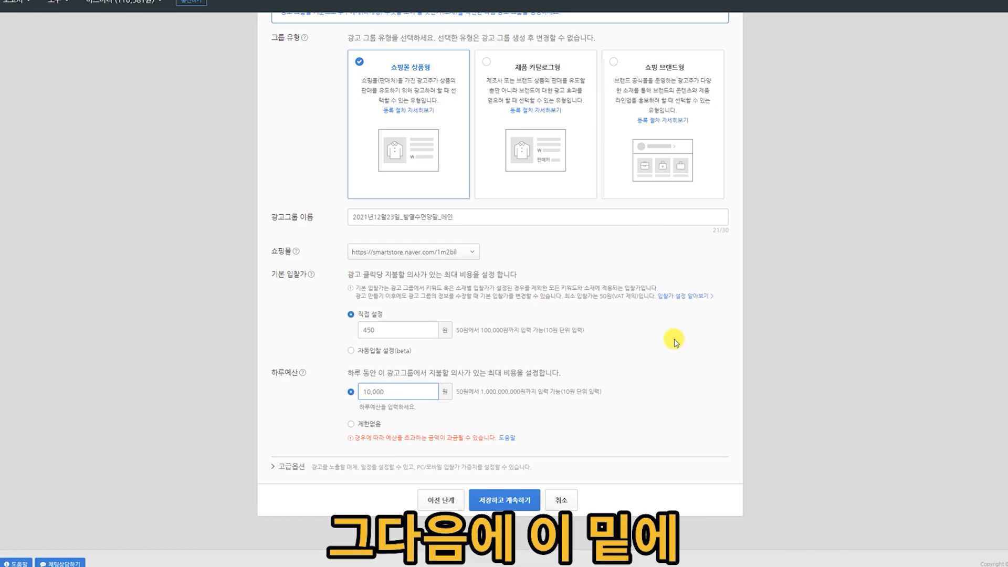
Expand the ad group's advanced options and switch the media setting to 노출 매체 유형 선택.
click(295, 466)
scroll(699, 302, down, 5)
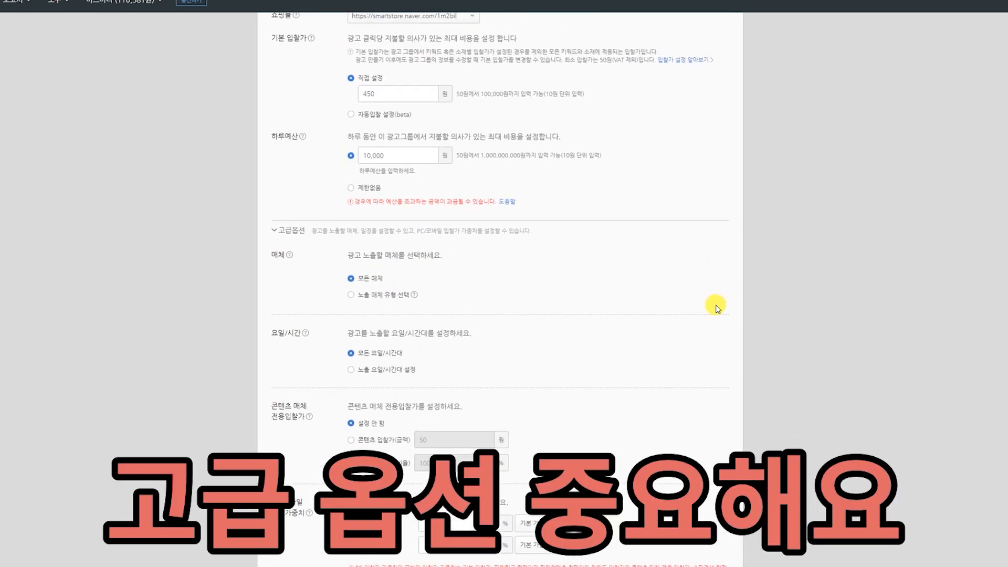
click(350, 295)
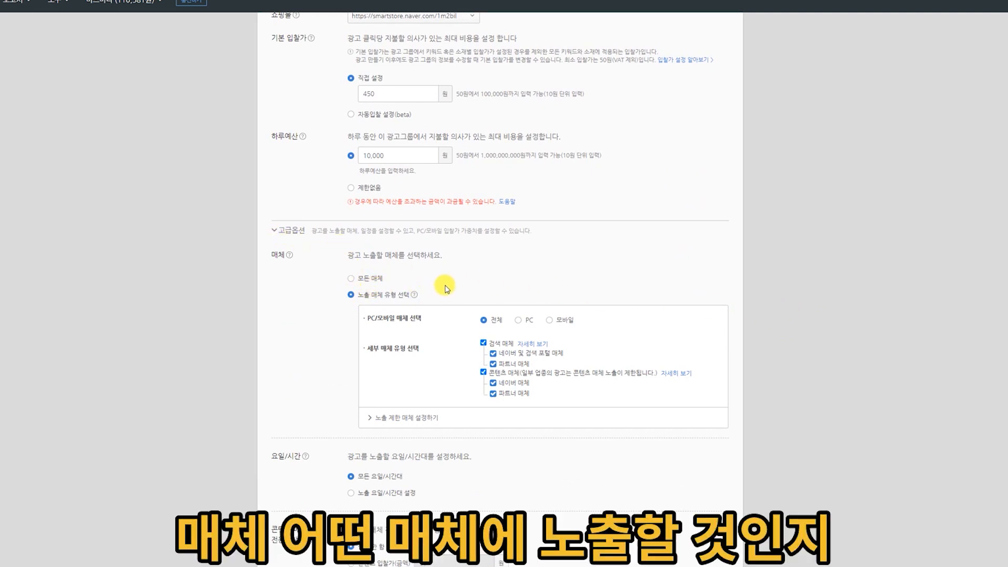
click(351, 278)
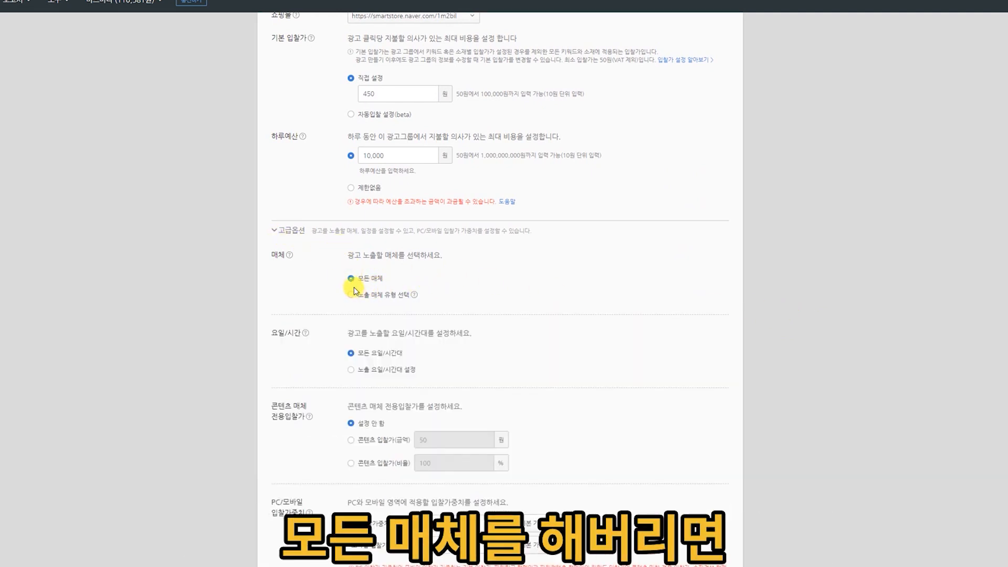
click(351, 295)
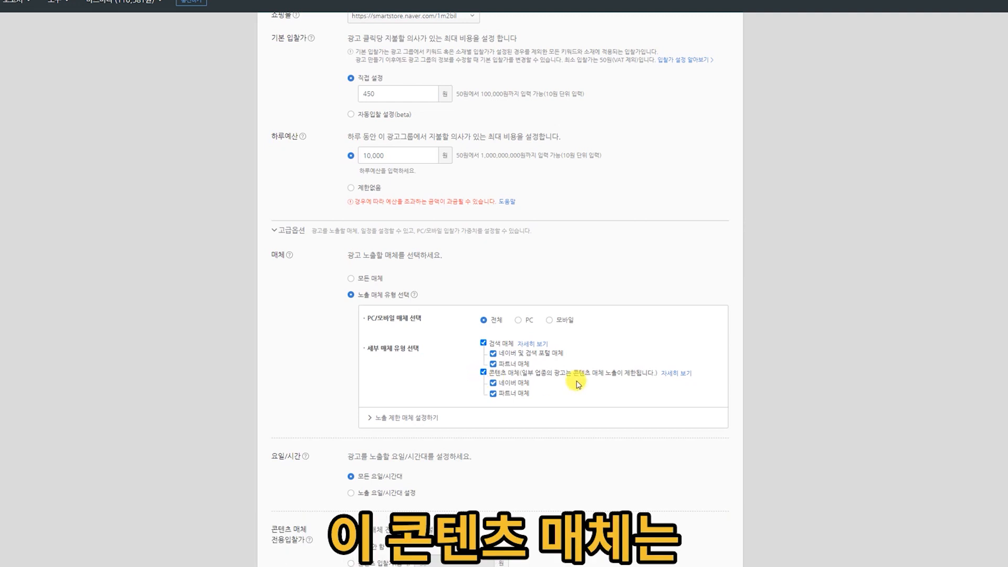
Check the help on content media, and exclude all content media and the search partner media, leaving 네이버 및 검색 포털 매체 selected.
click(677, 374)
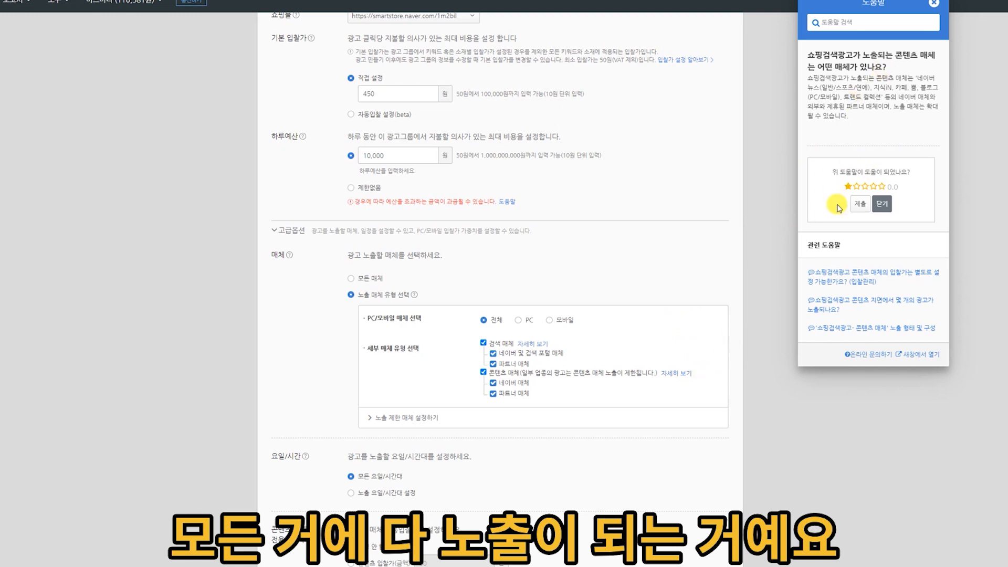
click(883, 204)
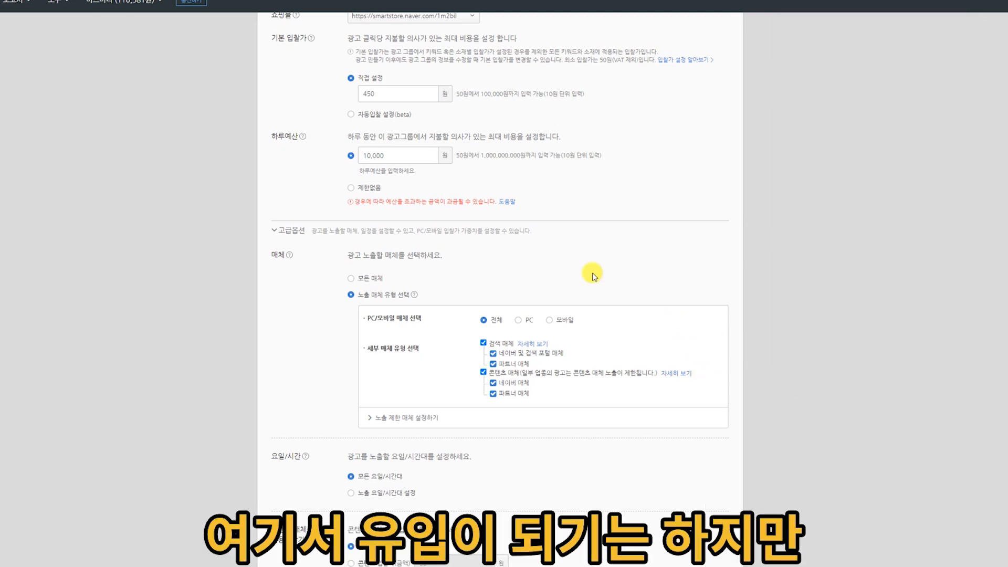
click(483, 373)
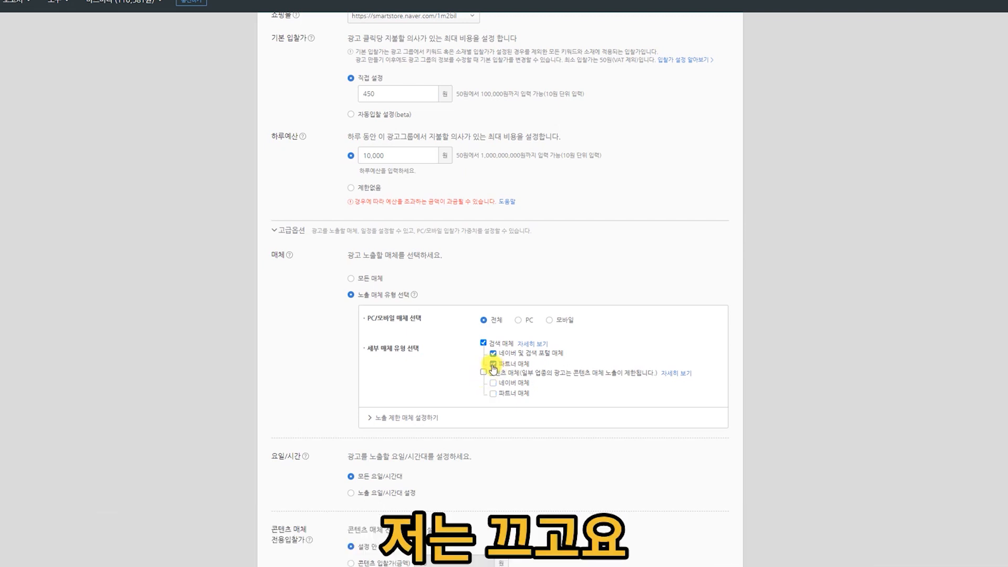
click(492, 365)
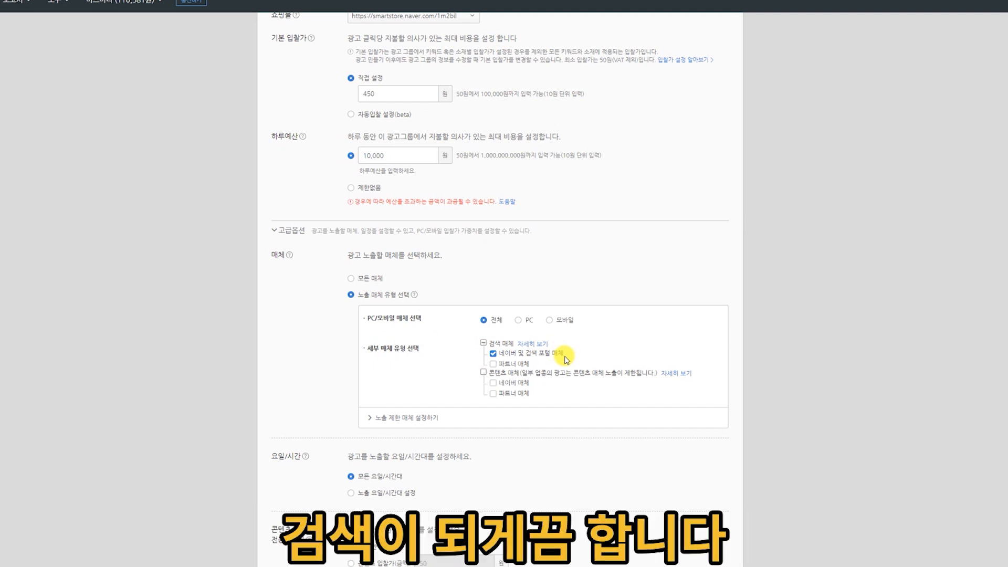
Examine the list of media that can be restricted from exposure, including its second page.
click(405, 419)
scroll(799, 361, down, 5)
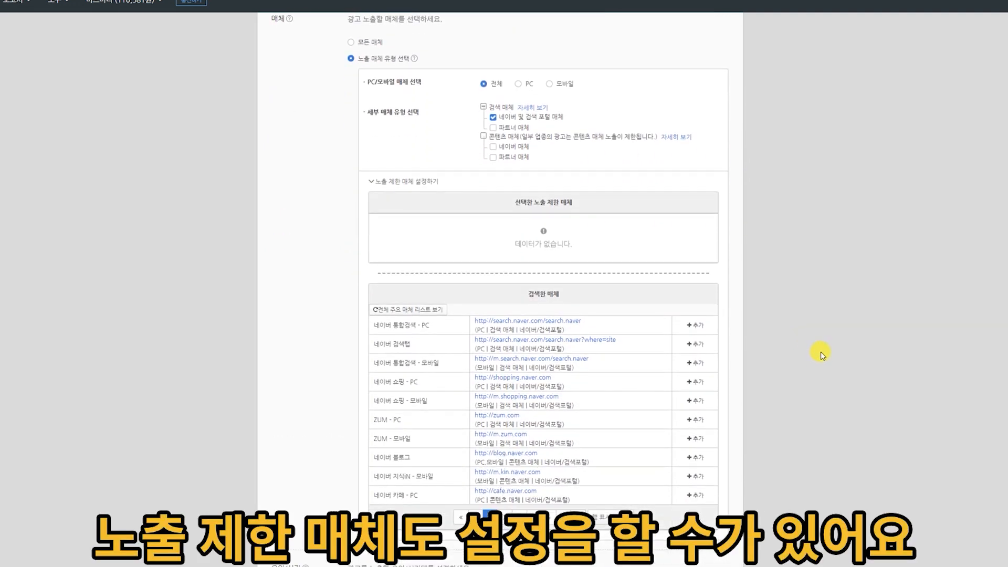
scroll(578, 399, down, 1)
click(504, 469)
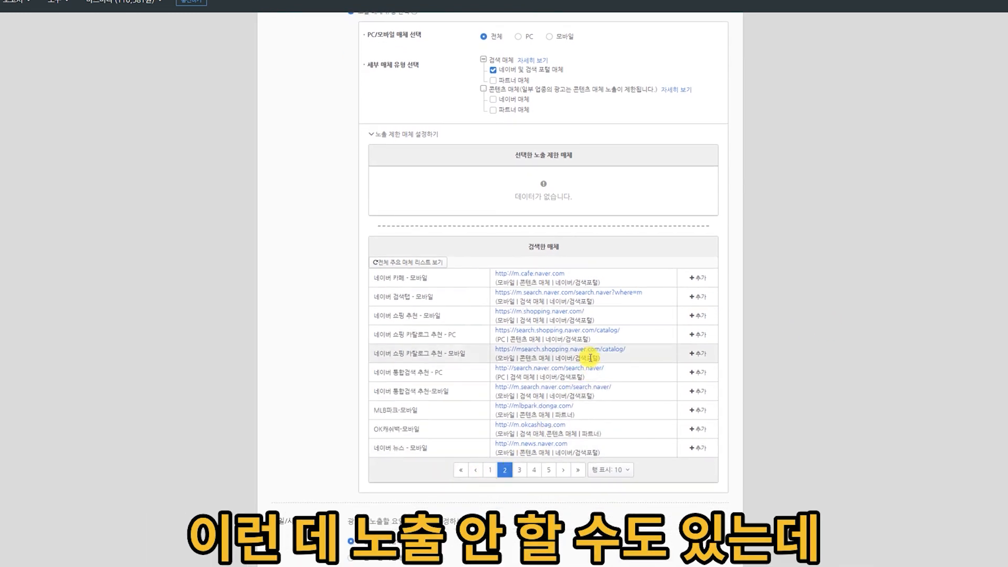
click(462, 470)
scroll(578, 289, up, 3)
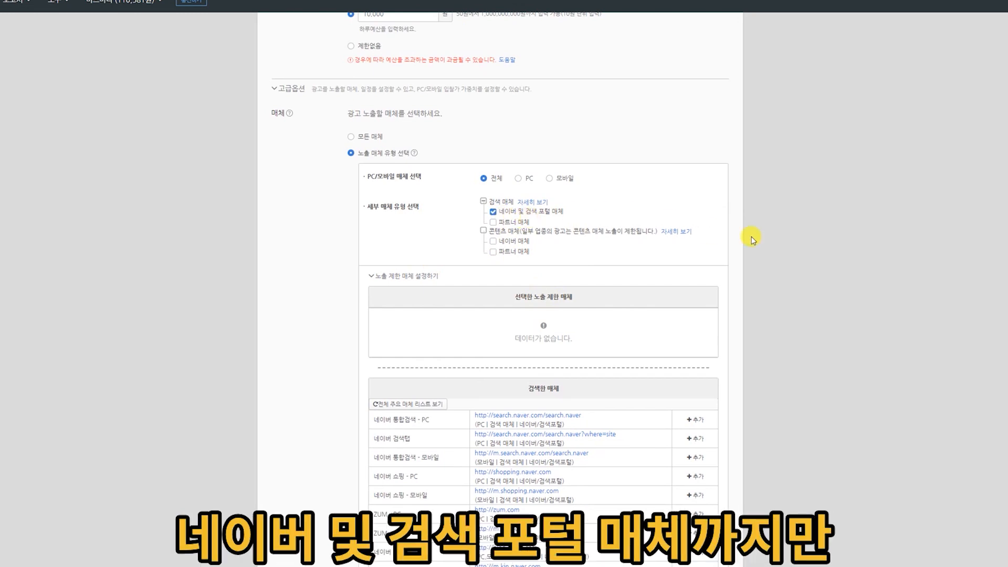
scroll(553, 252, down, 2)
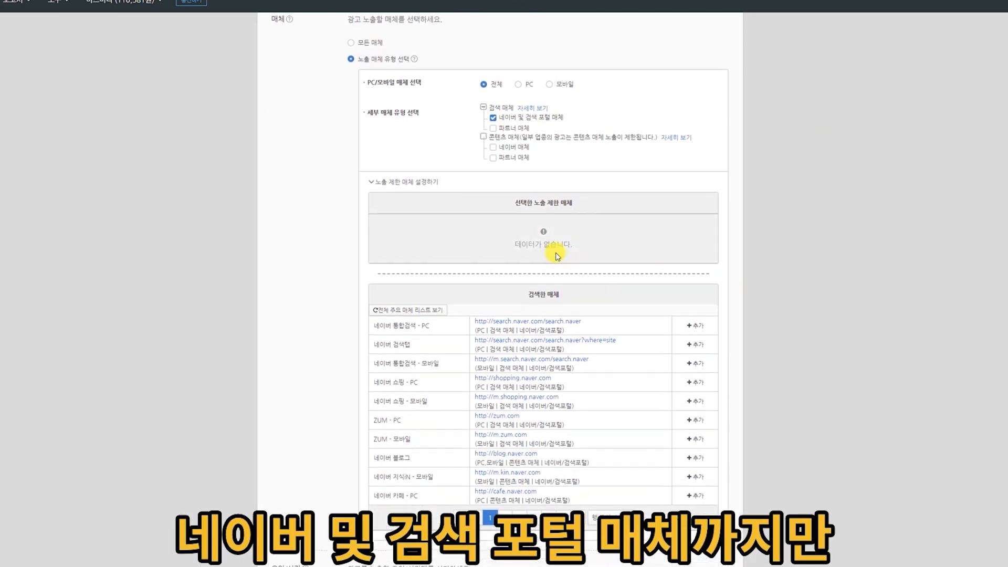
scroll(597, 203, up, 3)
scroll(760, 226, down, 7)
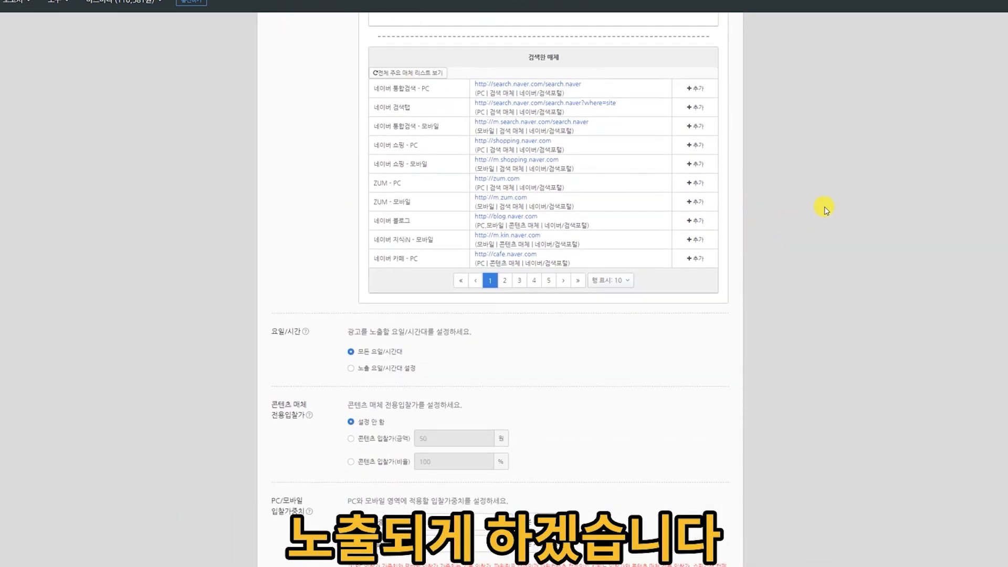
Enable a custom day and time exposure schedule and turn off Saturday from 12:00 to 24:00.
scroll(825, 209, down, 3)
click(387, 180)
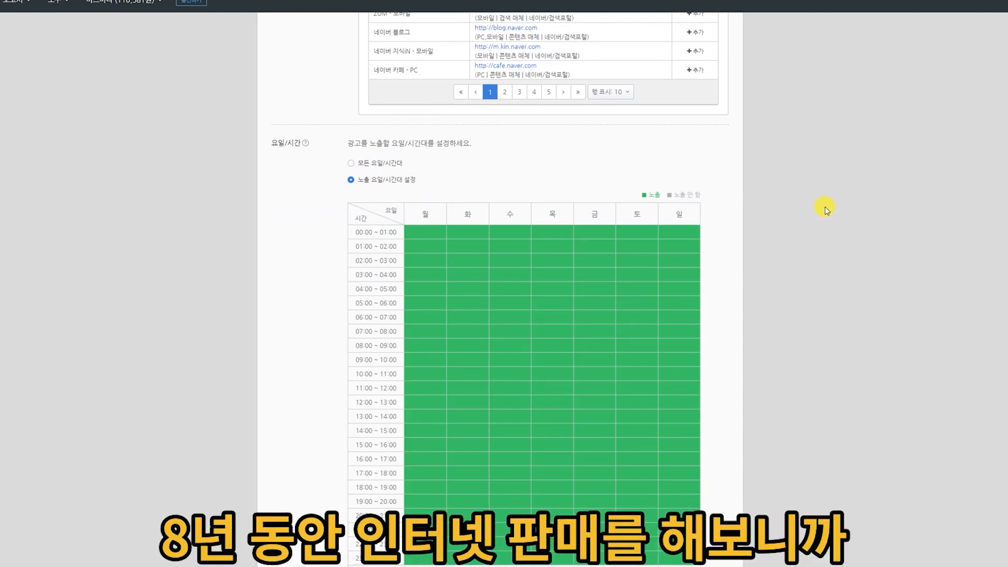
scroll(854, 200, down, 2)
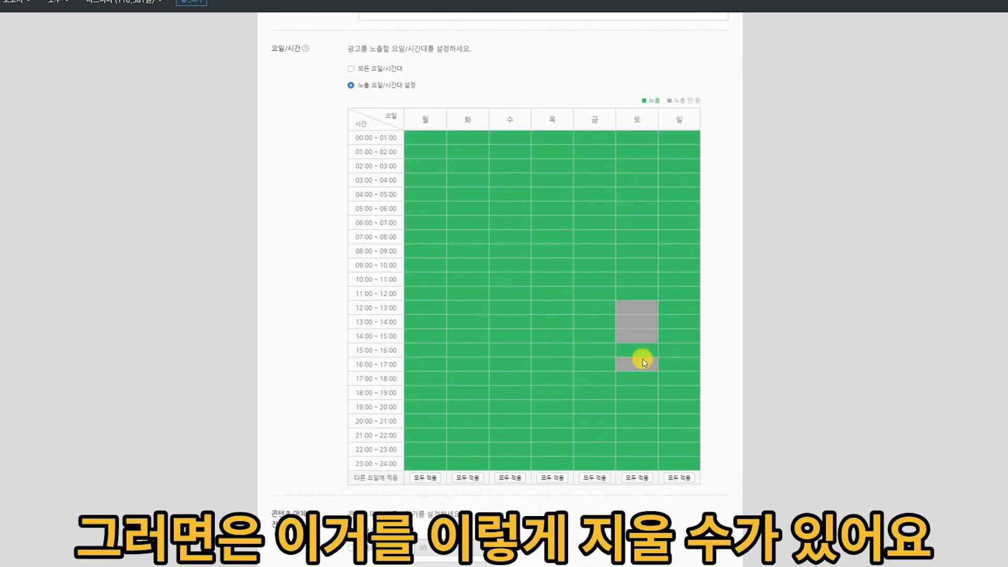
drag(639, 394, 646, 462)
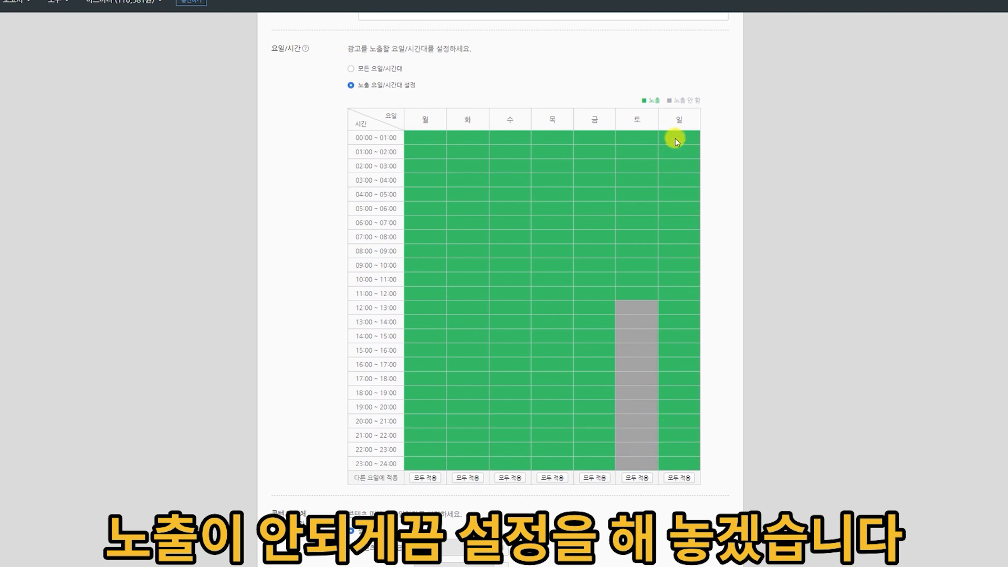
Turn off ad exposure on Sunday from 00:00 to 12:00.
drag(683, 159, 681, 183)
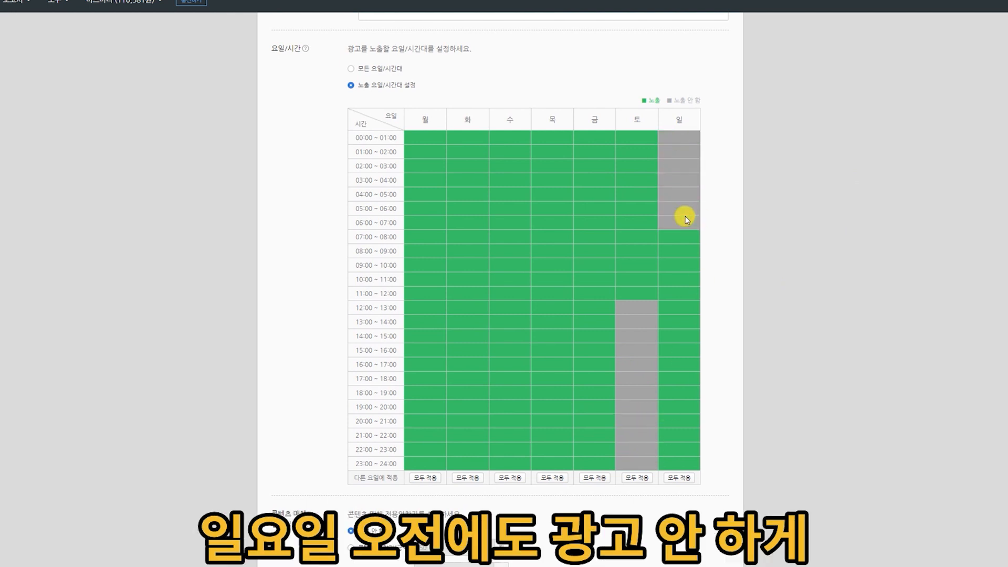
drag(692, 265, 834, 274)
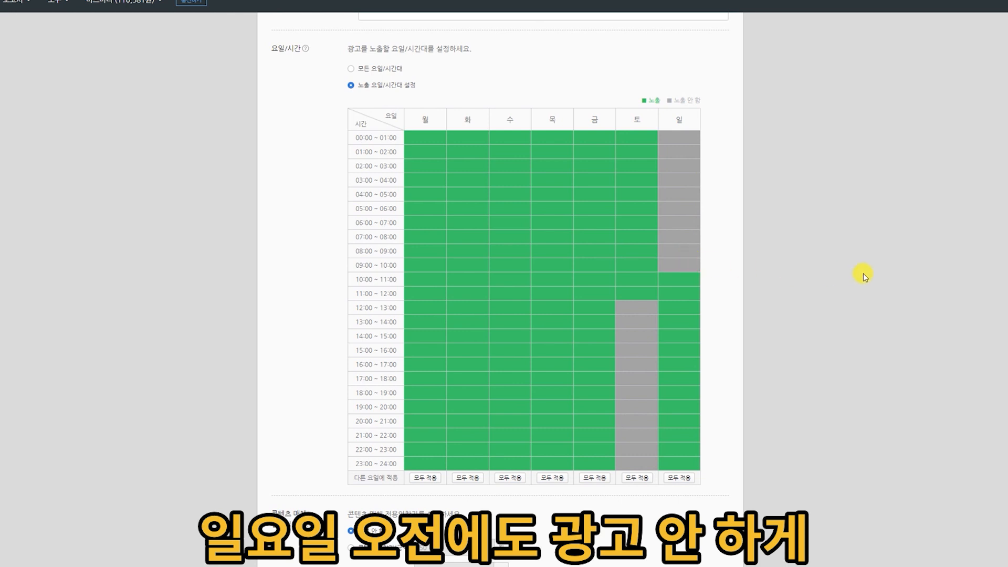
click(680, 280)
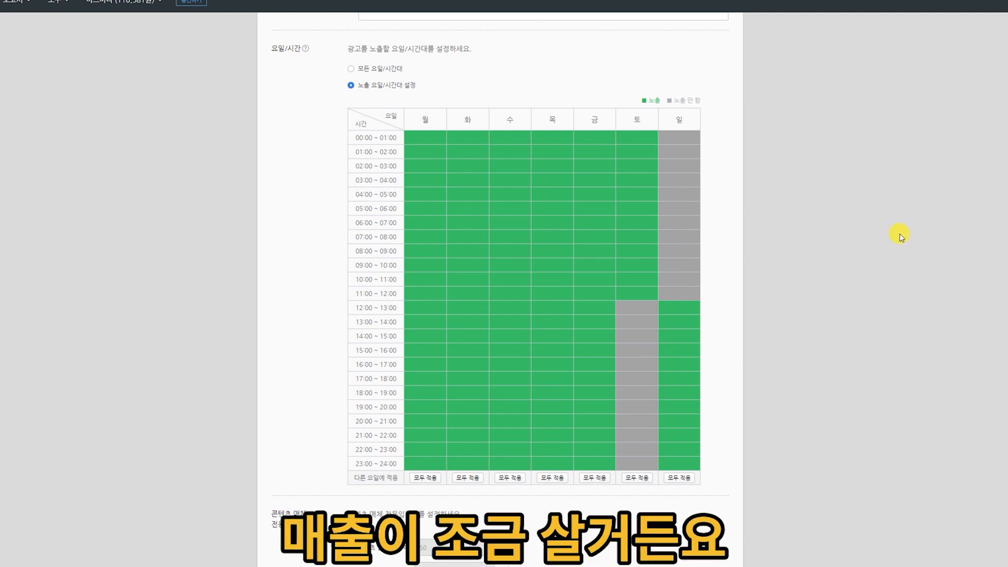
Try a mobile bid weight of 120% and set it back to 100%.
scroll(893, 263, down, 5)
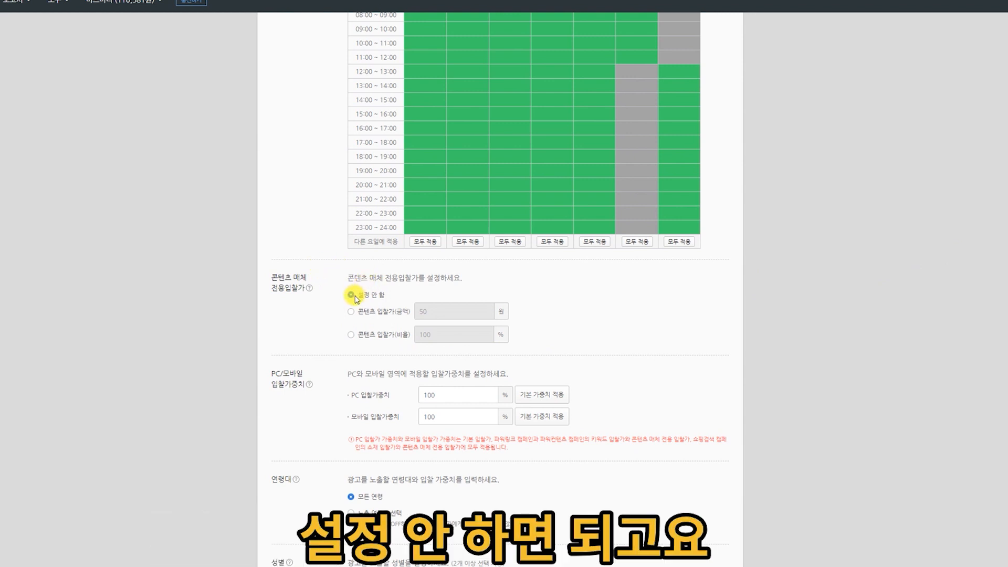
click(449, 422)
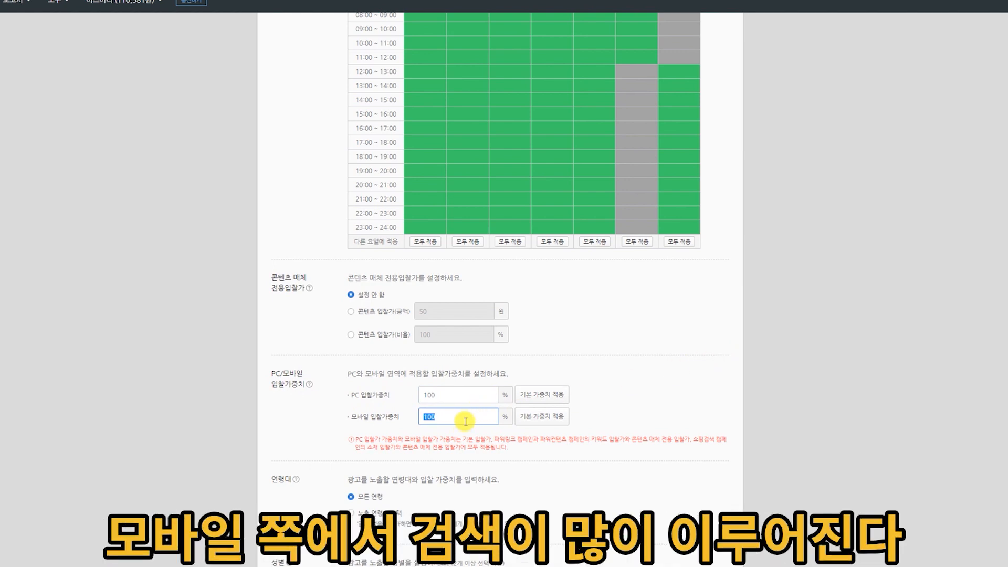
text(1)
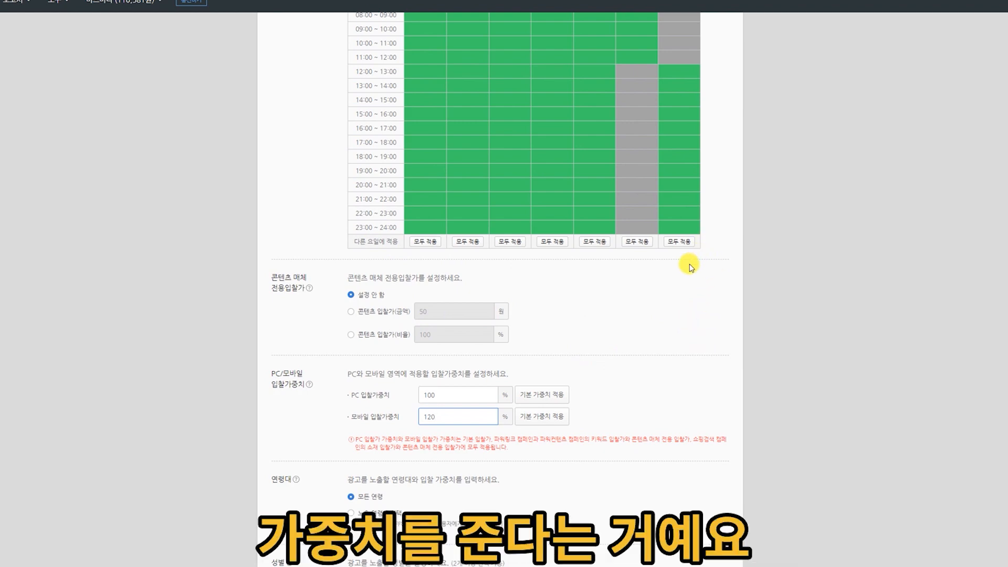
double_click(473, 422)
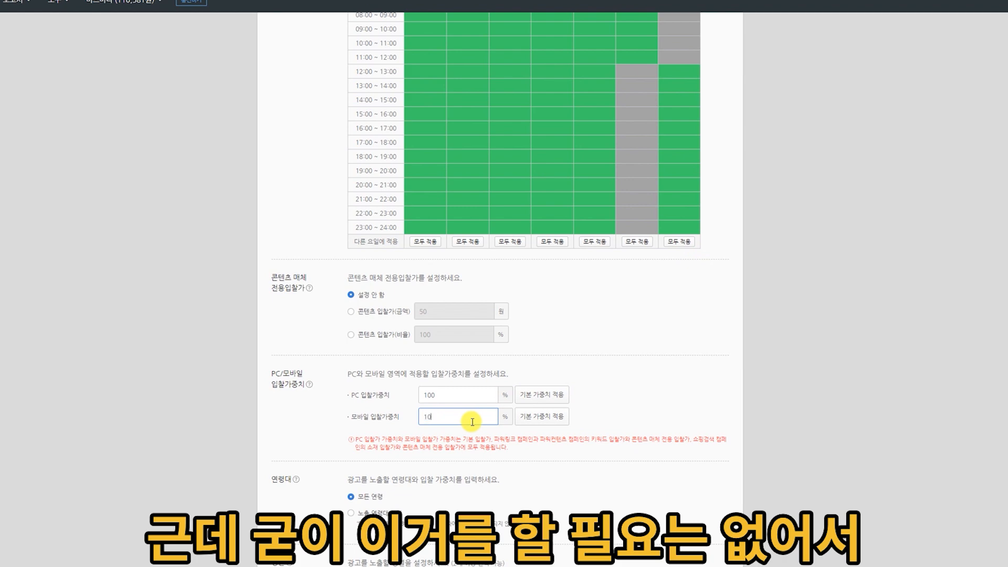
click(758, 360)
Limit exposure to ages 30 to 59 by turning off 14~18세, 19~24세, 25~29세, 60세 이상 and 알 수 없음.
scroll(761, 362, down, 3)
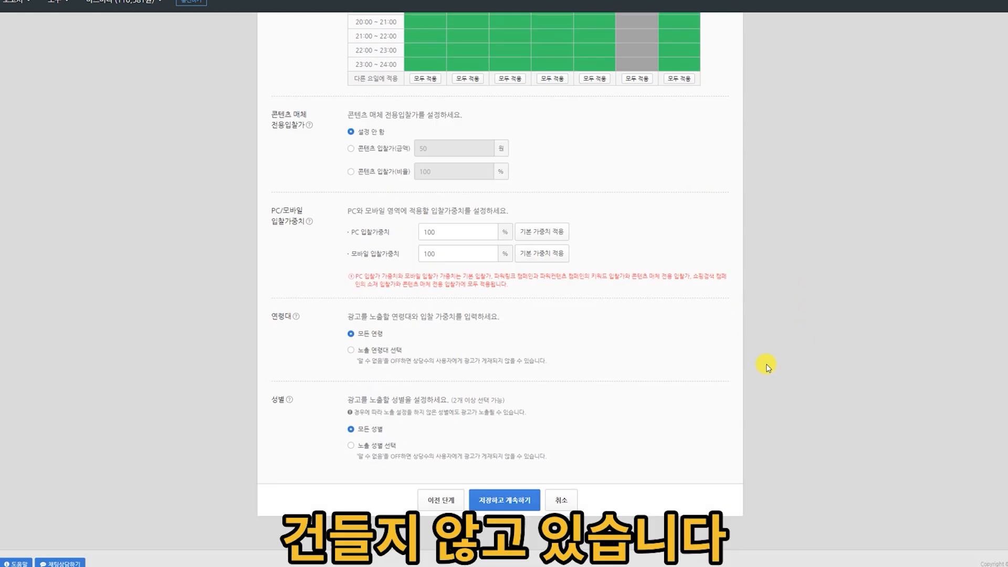
click(351, 350)
scroll(787, 247, down, 3)
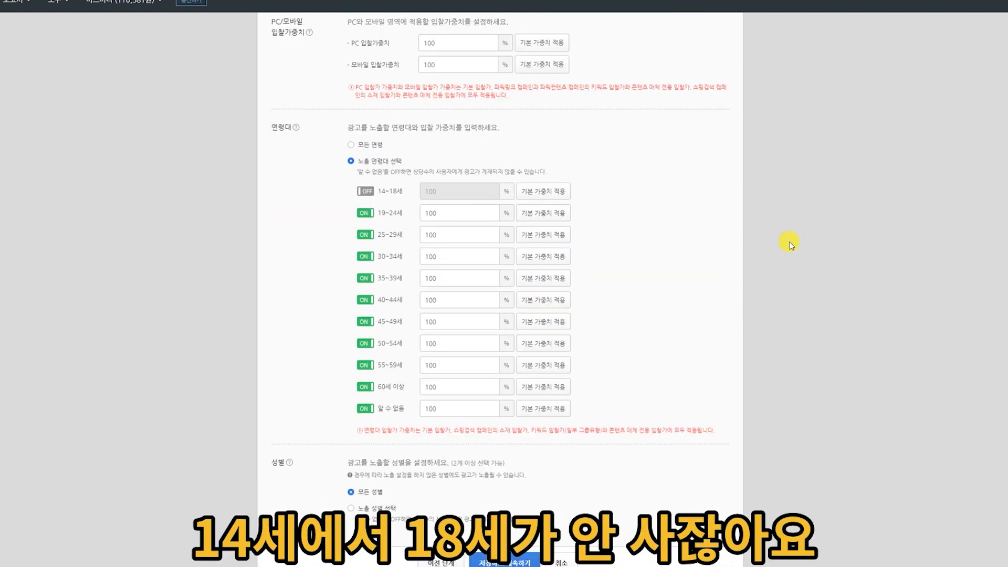
click(366, 408)
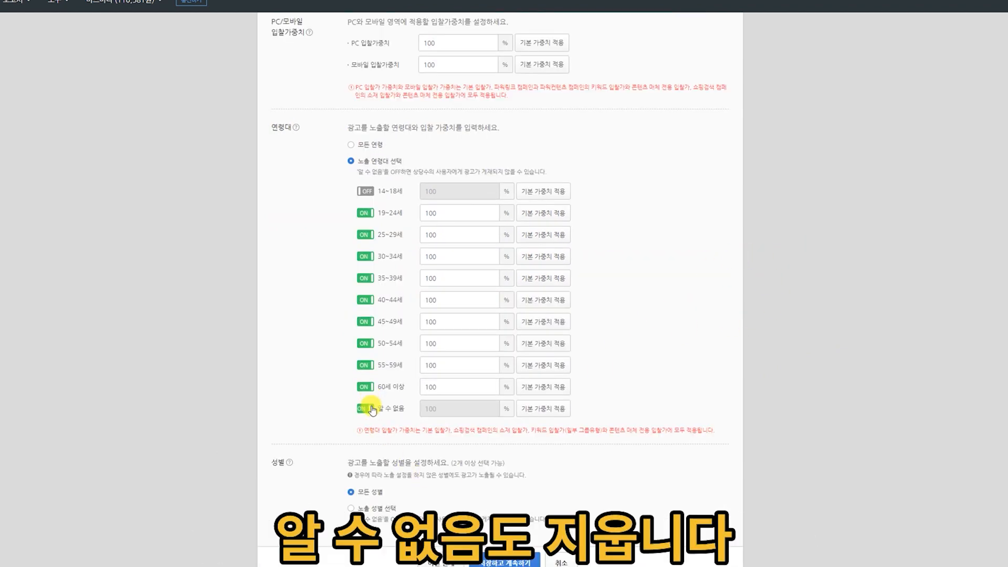
click(365, 387)
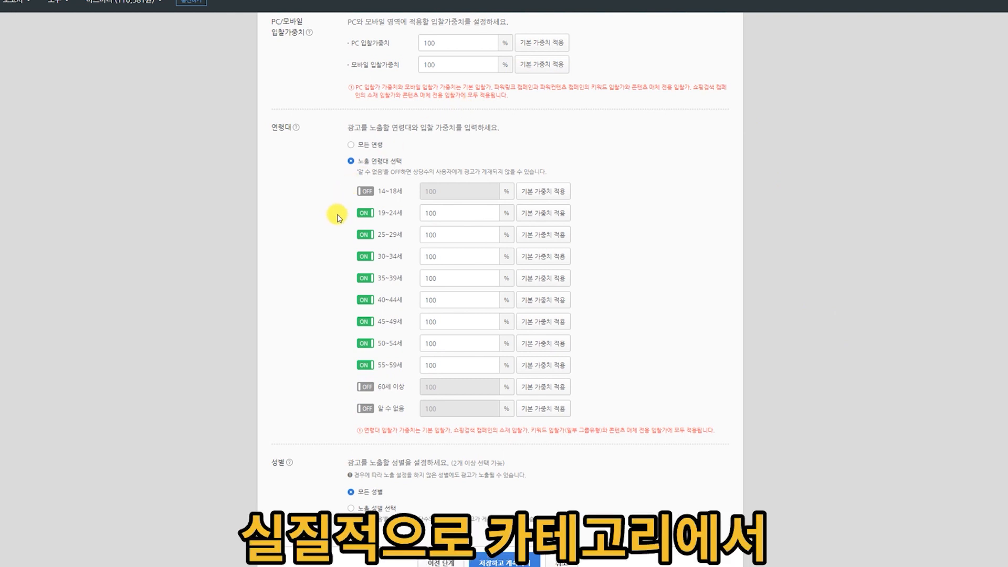
click(365, 214)
click(365, 233)
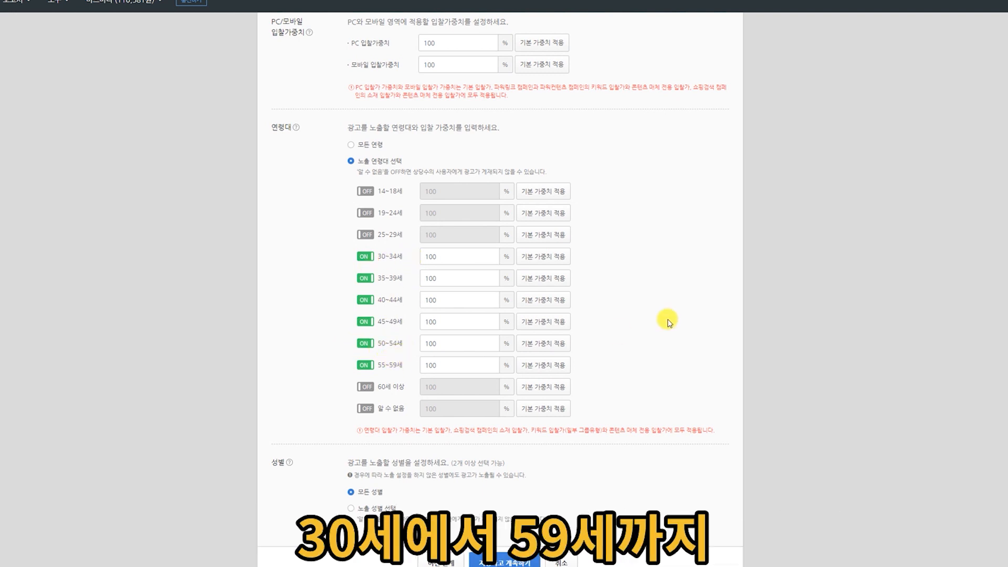
Select 노출 성별 선택 with every gender left on, review the ad group's options, and save and continue to ad creation.
scroll(803, 252, down, 2)
click(361, 449)
scroll(736, 293, down, 2)
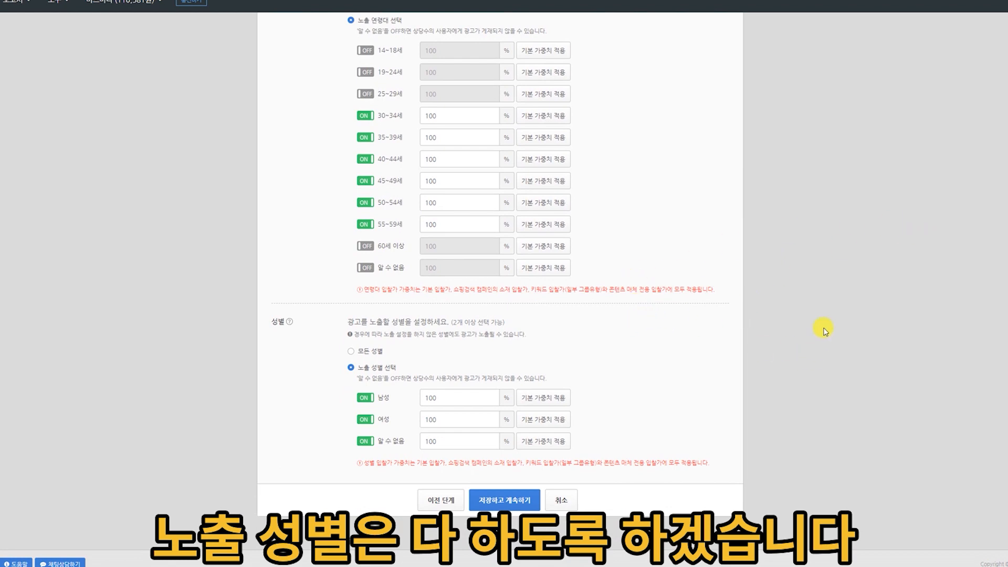
scroll(754, 337, up, 15)
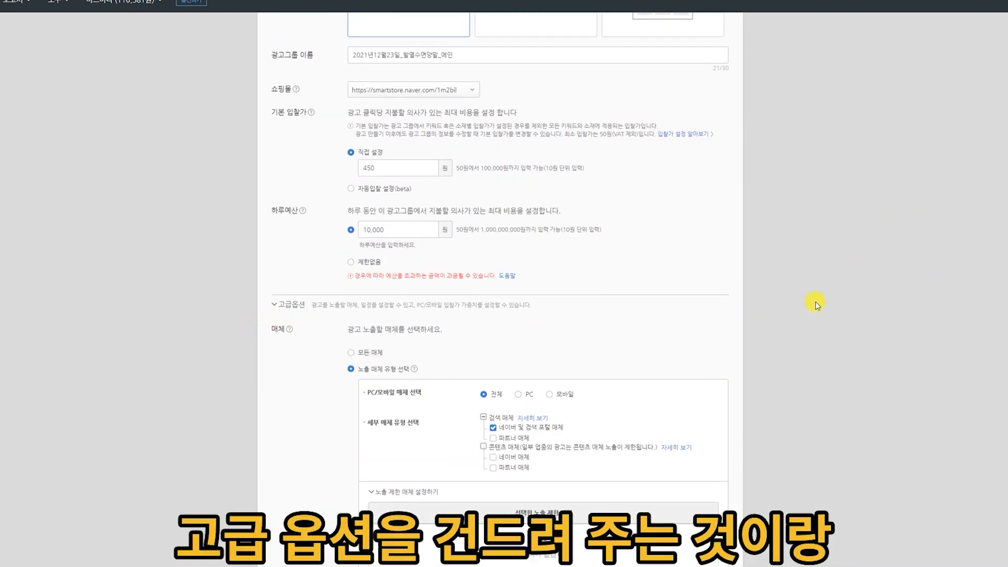
scroll(850, 295, down, 5)
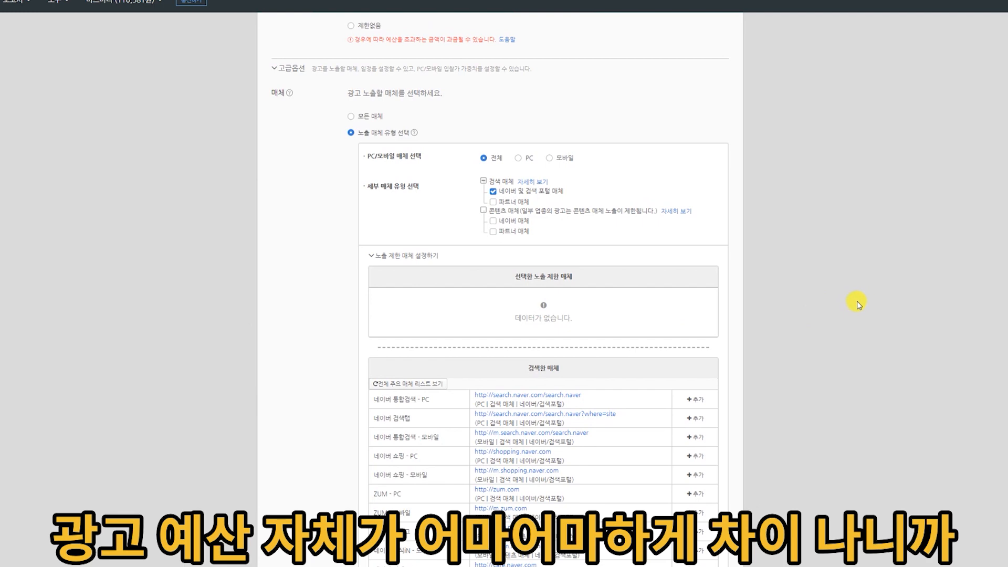
scroll(716, 157, up, 5)
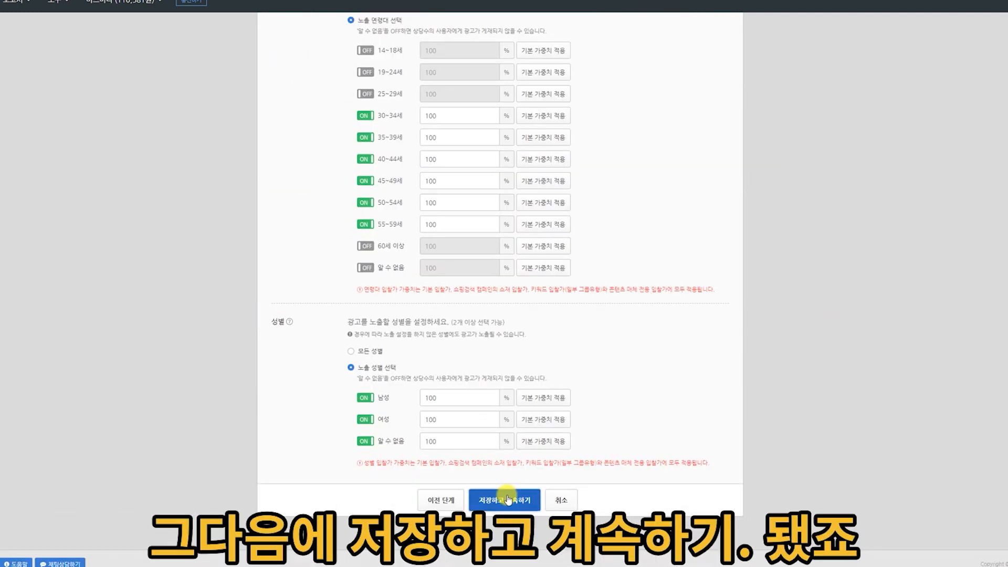
click(507, 499)
Search the store's products for 수면 and add the 3,480 won unisex winter sleep socks to the ad.
scroll(873, 250, up, 4)
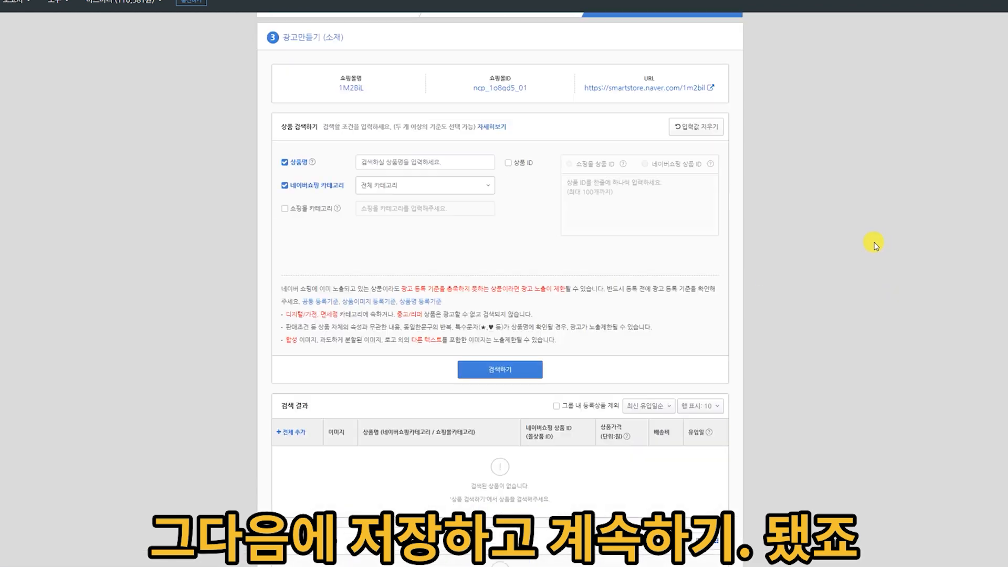
click(450, 221)
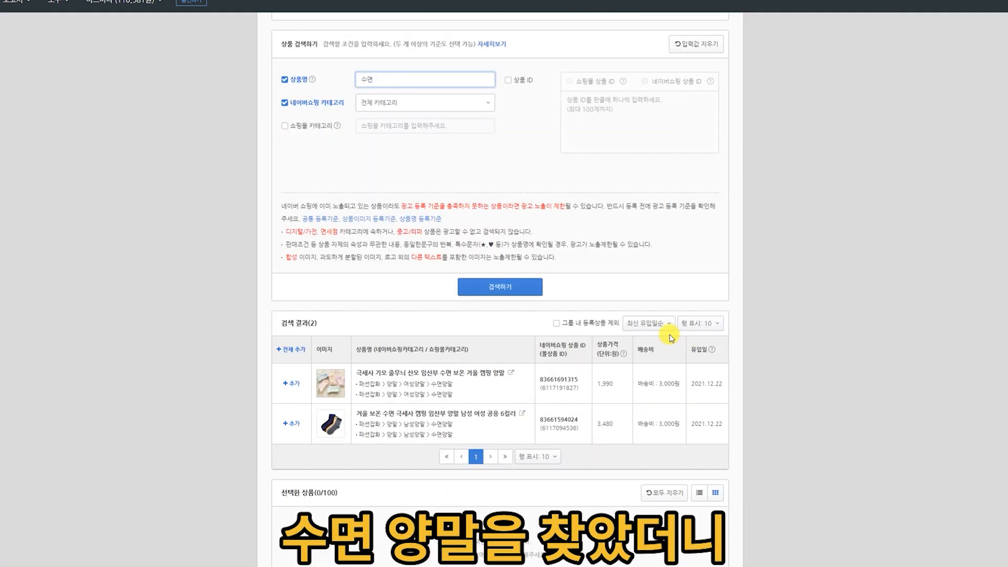
click(286, 425)
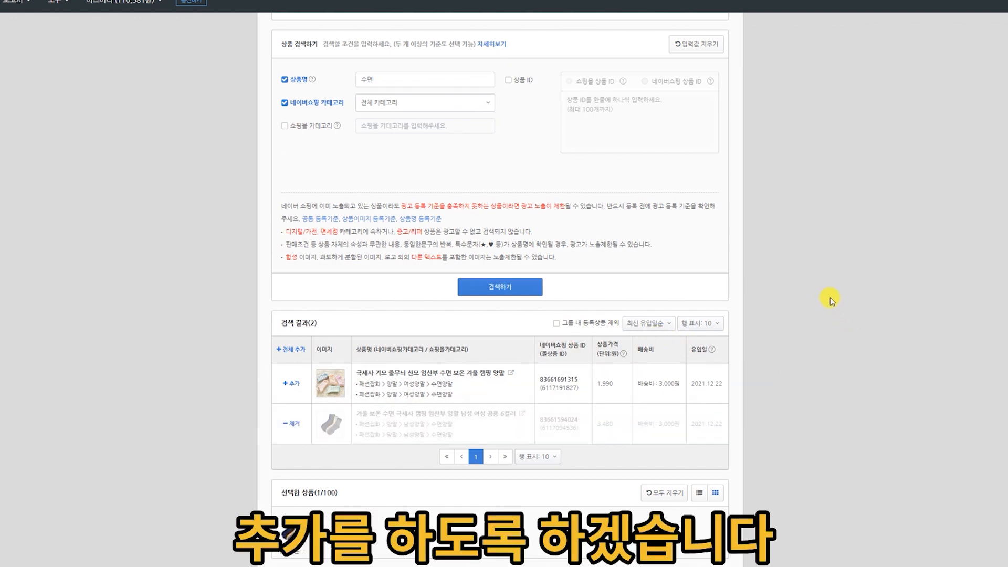
Finish creating the ad with the selected sock product and open its detail view to check the product name.
scroll(830, 300, down, 2)
click(513, 499)
click(515, 198)
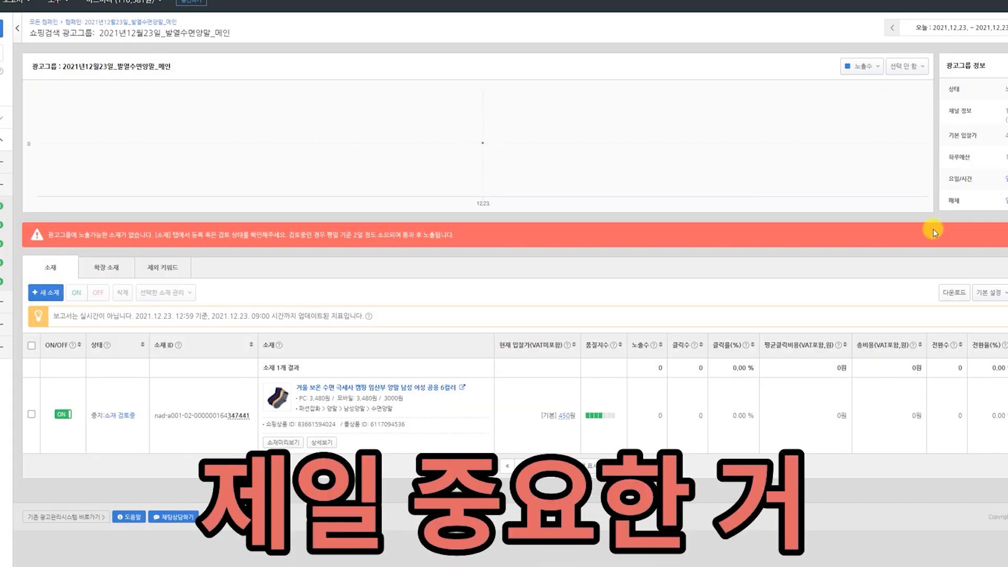
drag(295, 388, 461, 381)
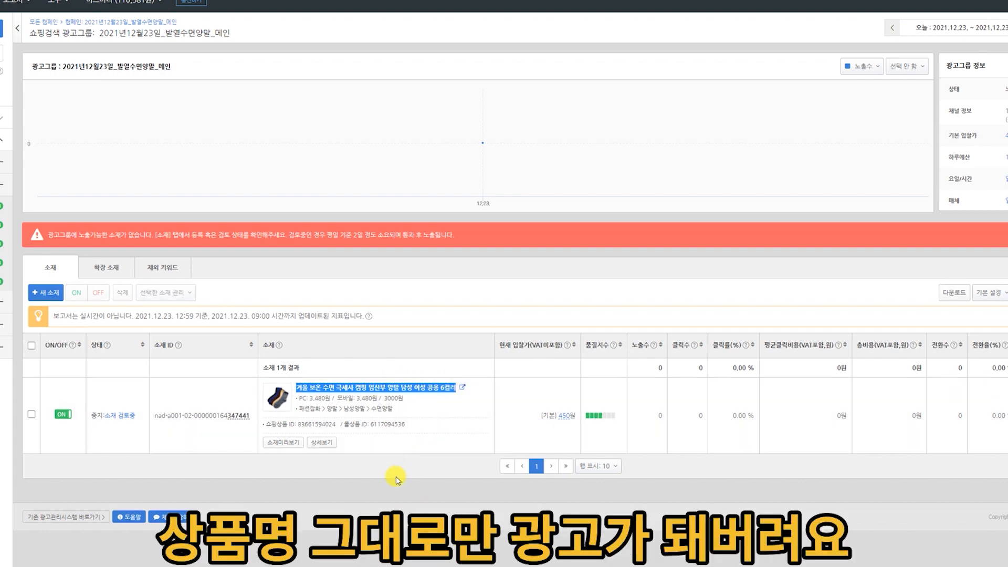
click(319, 444)
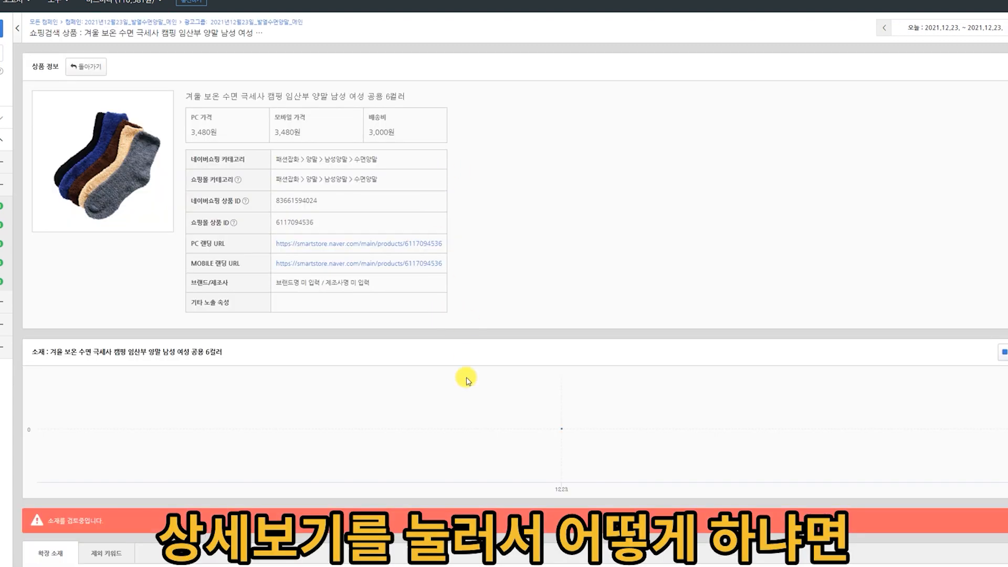
drag(187, 96, 420, 97)
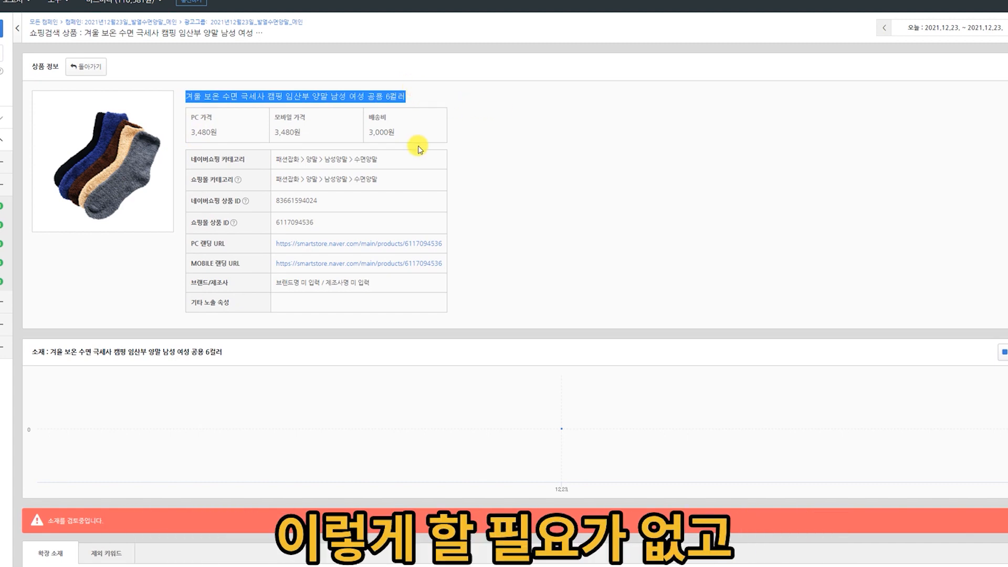
click(416, 102)
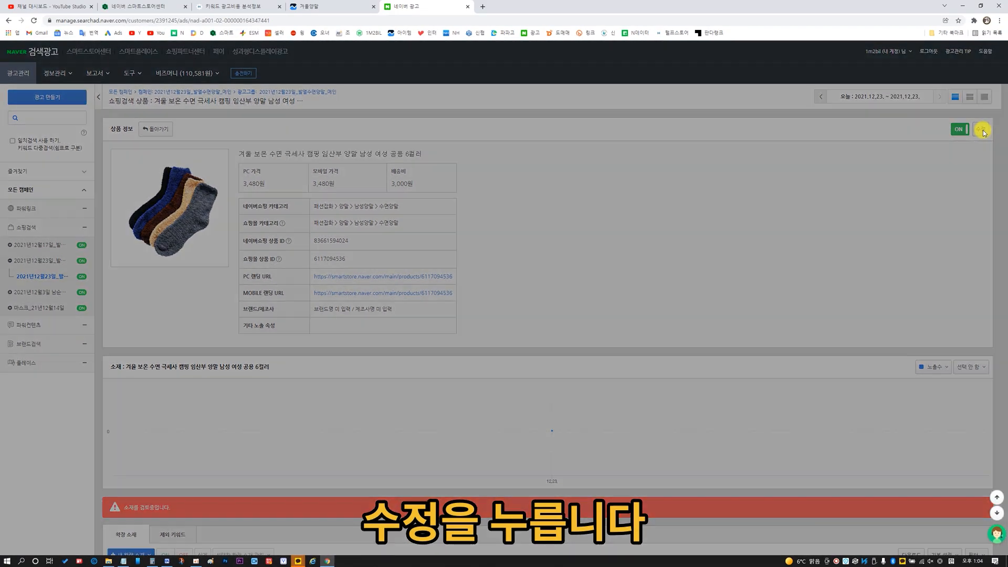
Edit the ad and, using the Notepad keyword list, set its 노출용 상품명 to 방한 발워머 겨울 스키 등산 낚시 수면 양말.
click(980, 128)
mouse_move(591, 60)
mouse_down()
mouse_move(691, 68)
mouse_move(599, 59)
mouse_up()
click(496, 108)
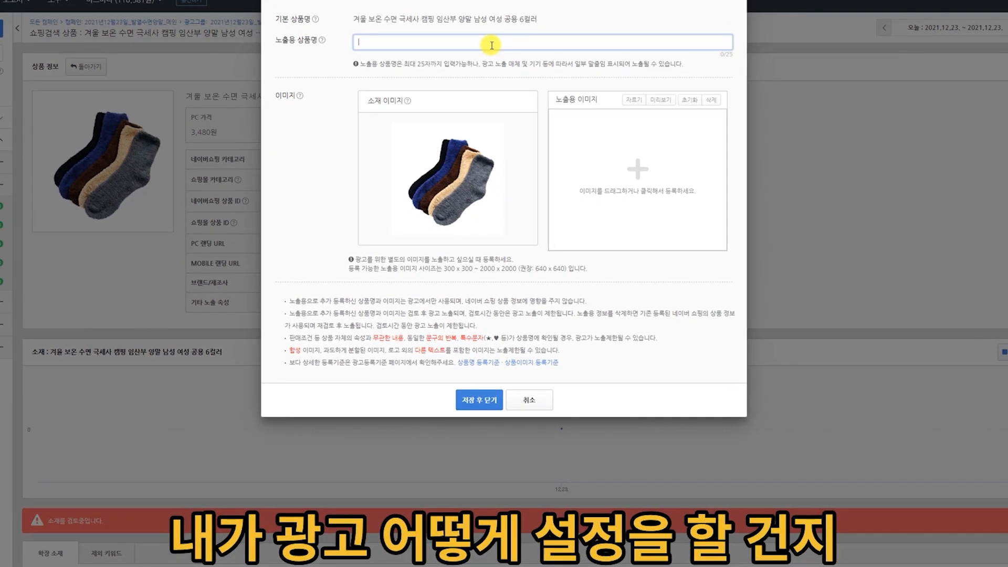
drag(356, 16, 546, 8)
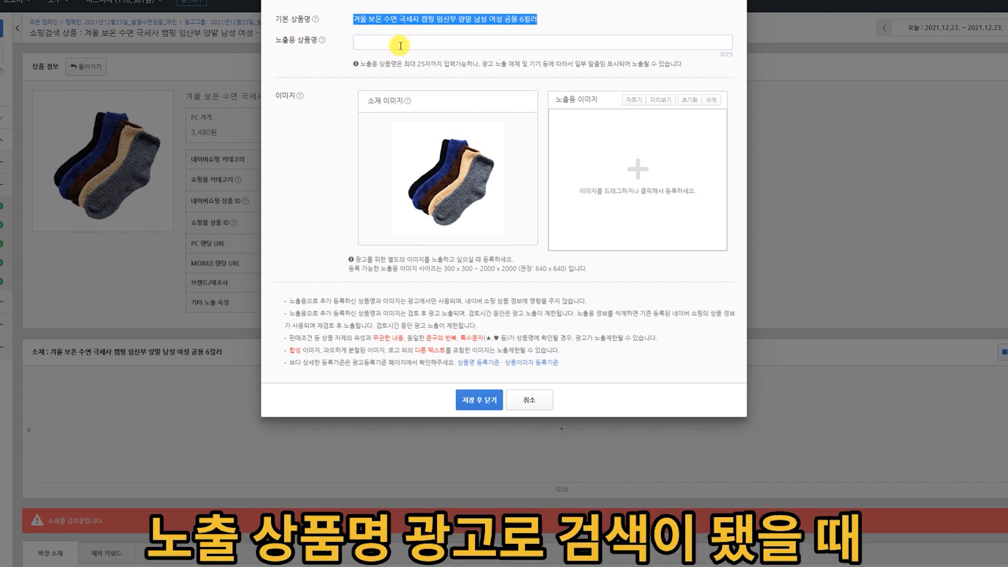
click(376, 44)
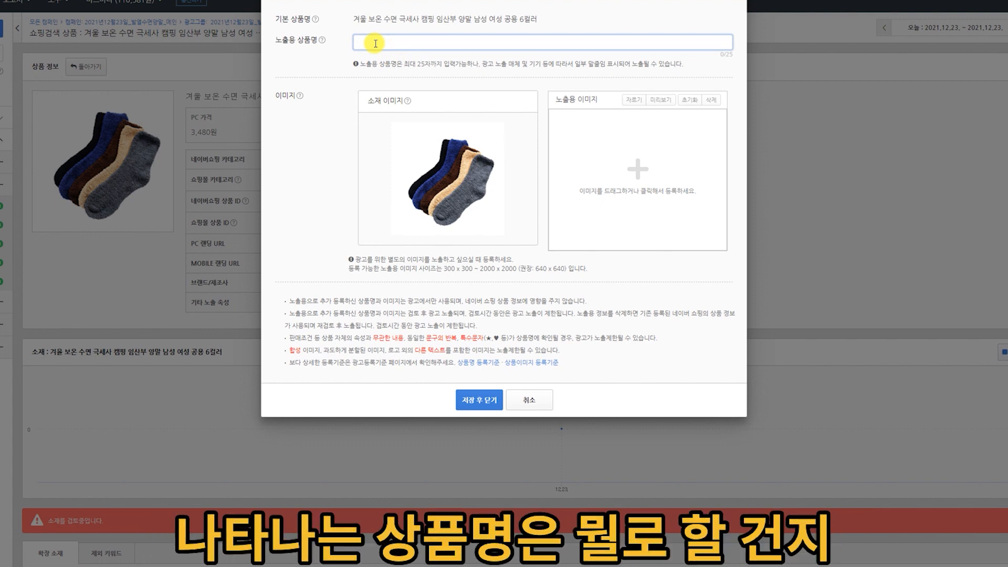
mouse_move(57, 565)
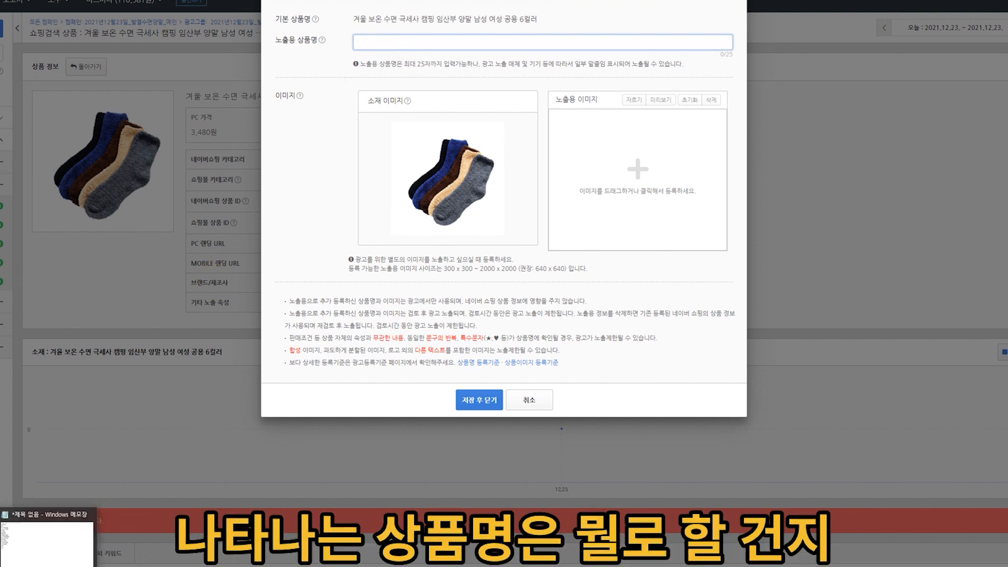
click(54, 560)
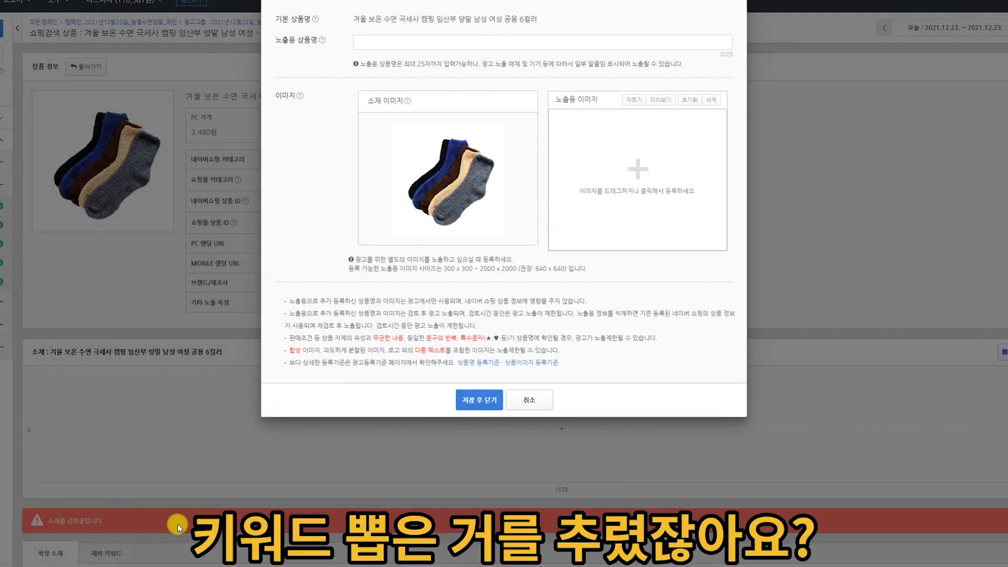
click(50, 565)
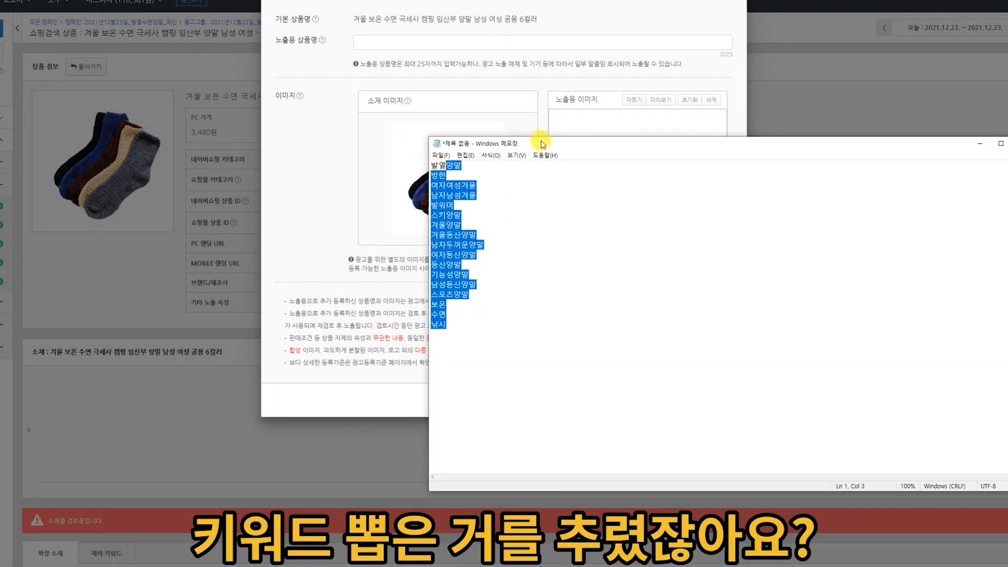
drag(571, 143, 373, 231)
click(373, 325)
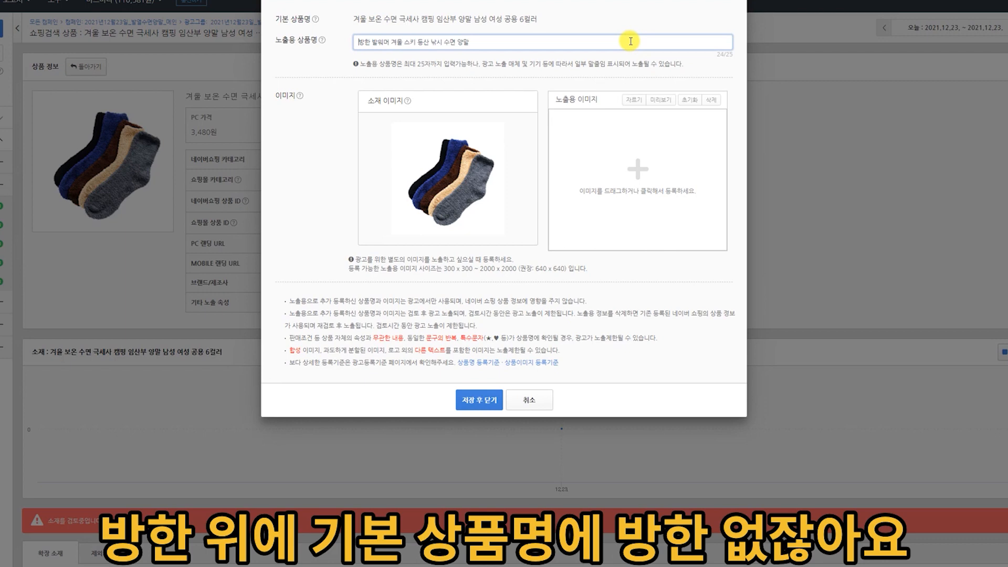
Compare the exposure name with the 기본 상품명, then save the ad edit and review the names in the product information.
drag(354, 19, 537, 15)
click(500, 31)
click(499, 41)
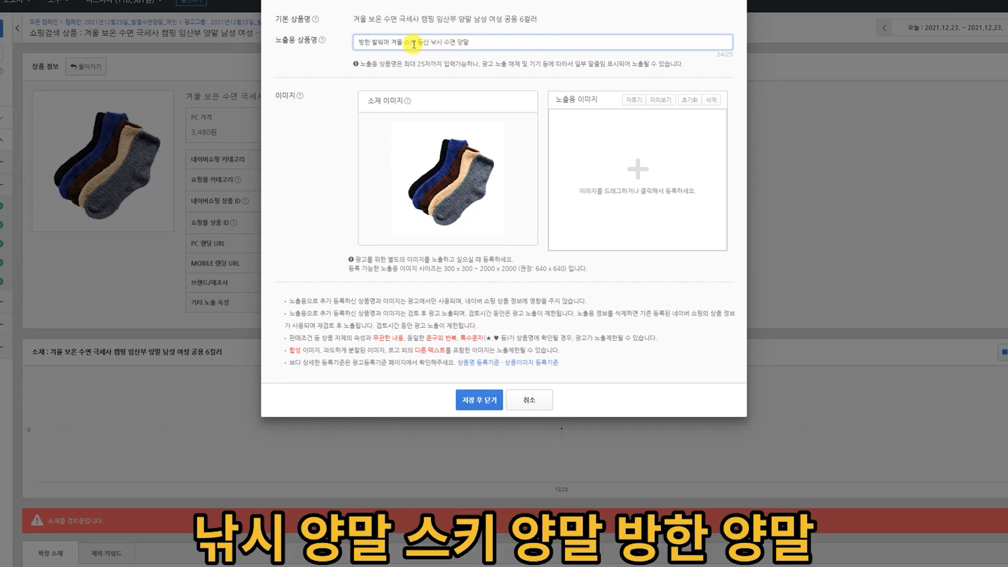
click(360, 43)
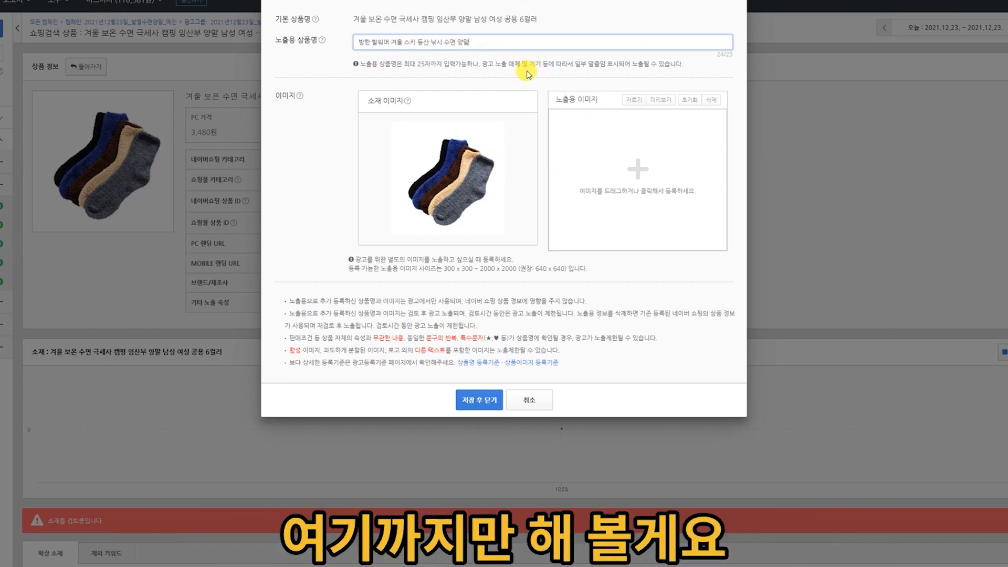
click(479, 401)
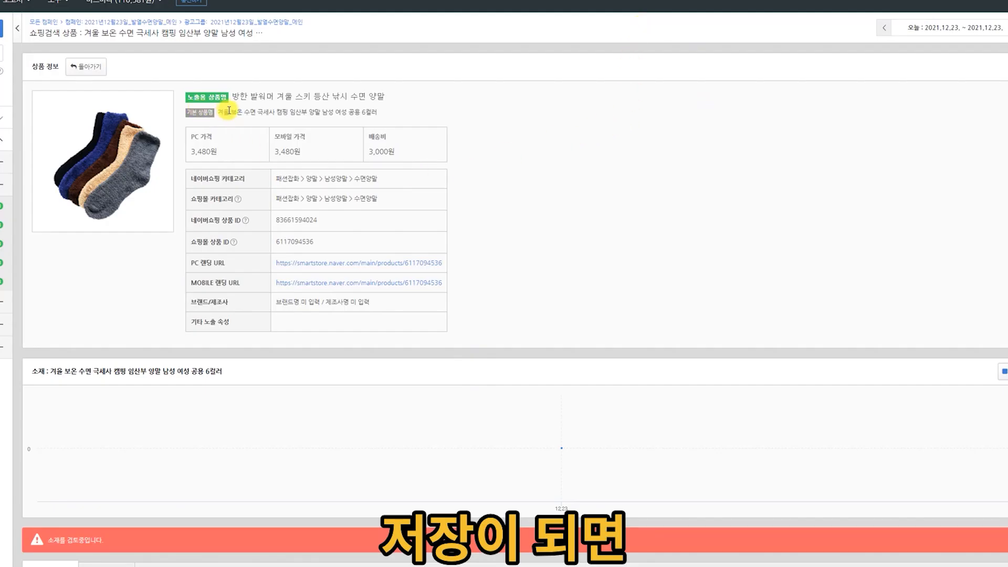
drag(237, 100, 419, 86)
click(414, 113)
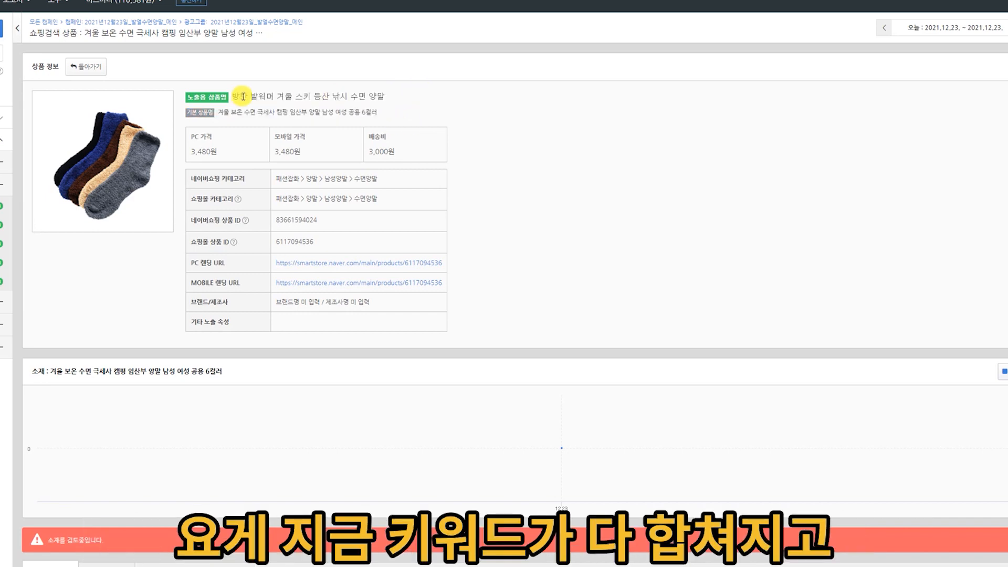
drag(238, 96, 452, 98)
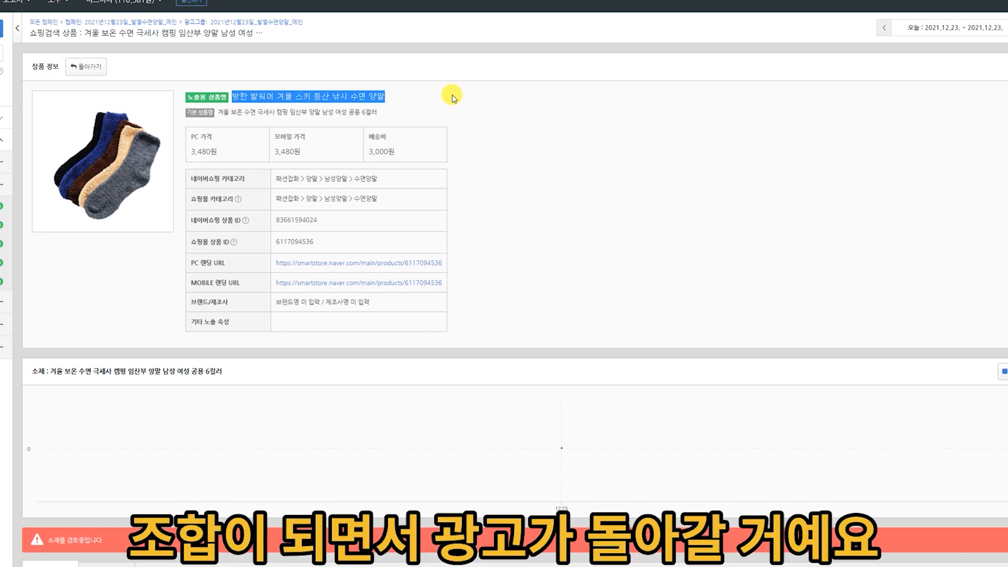
click(453, 98)
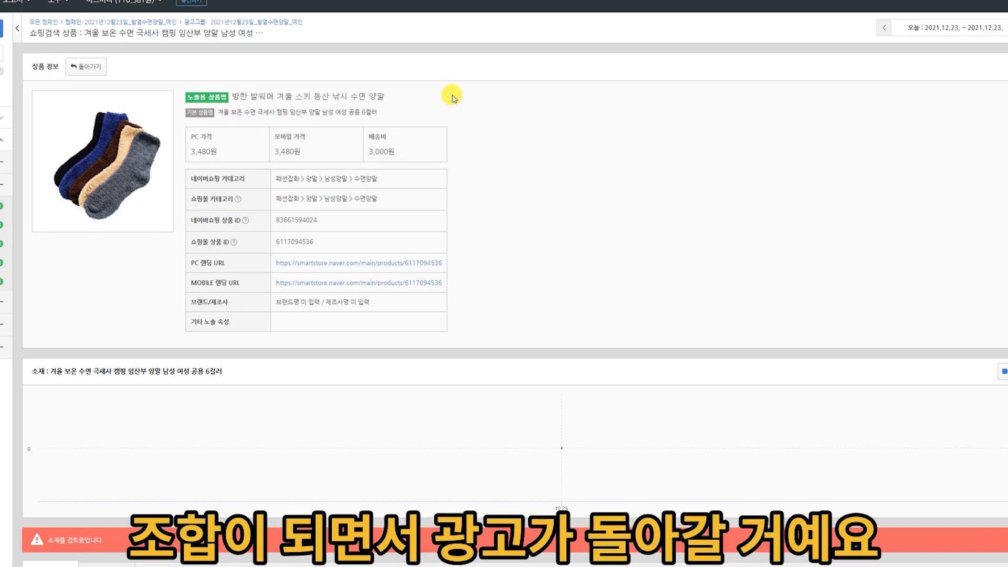
Add a 추가홍보문구 extension with 문구 1 set to 소식 알림 쿠폰, leave 문구 2 empty, look at the advanced options, and save it.
scroll(453, 98, down, 3)
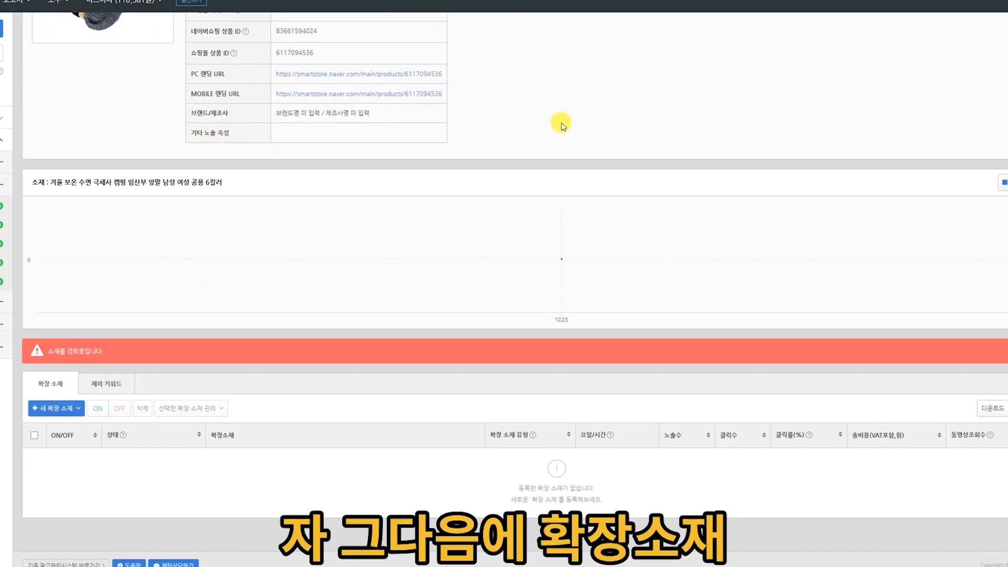
click(61, 409)
click(74, 426)
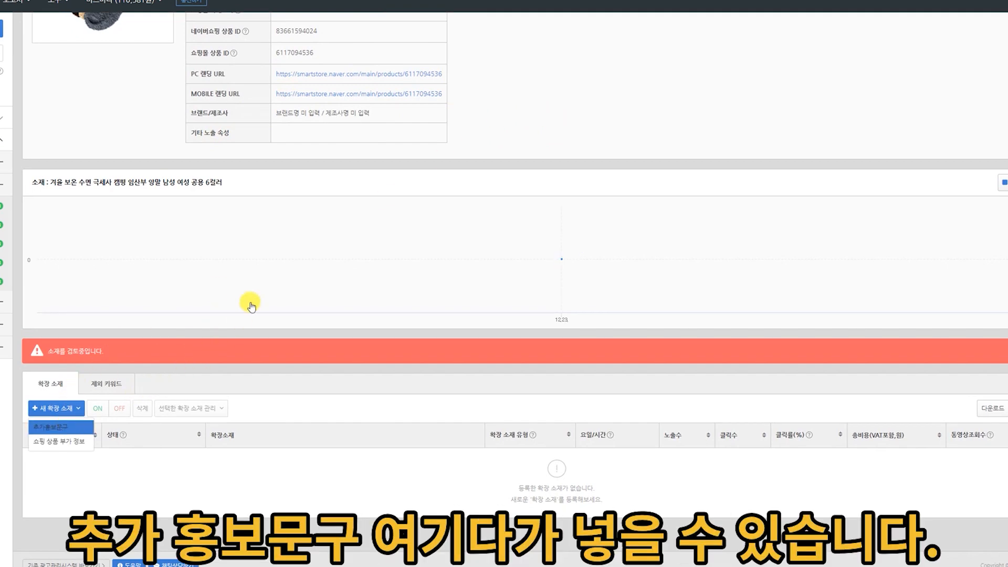
click(483, 230)
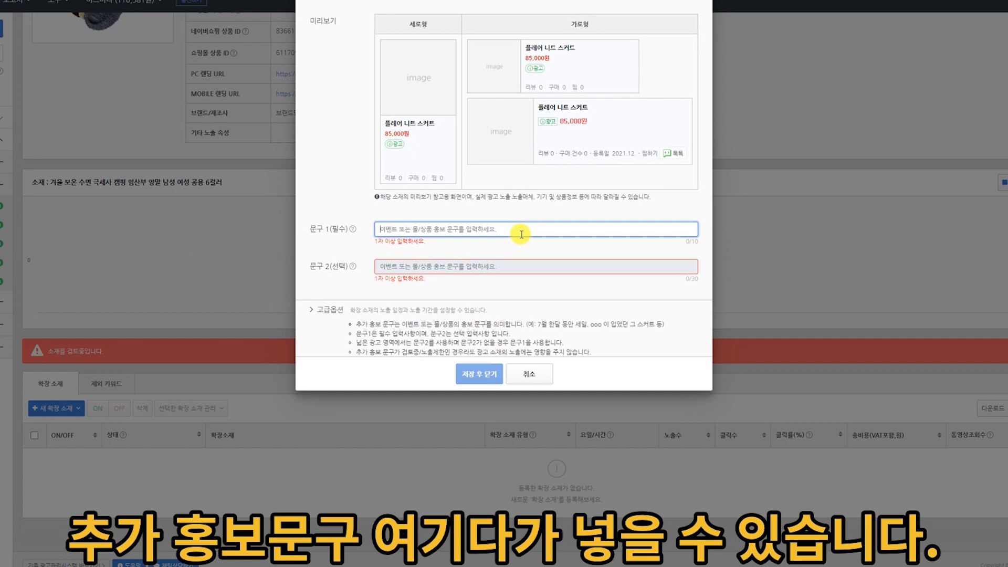
text(소식 알림 쿠폰)
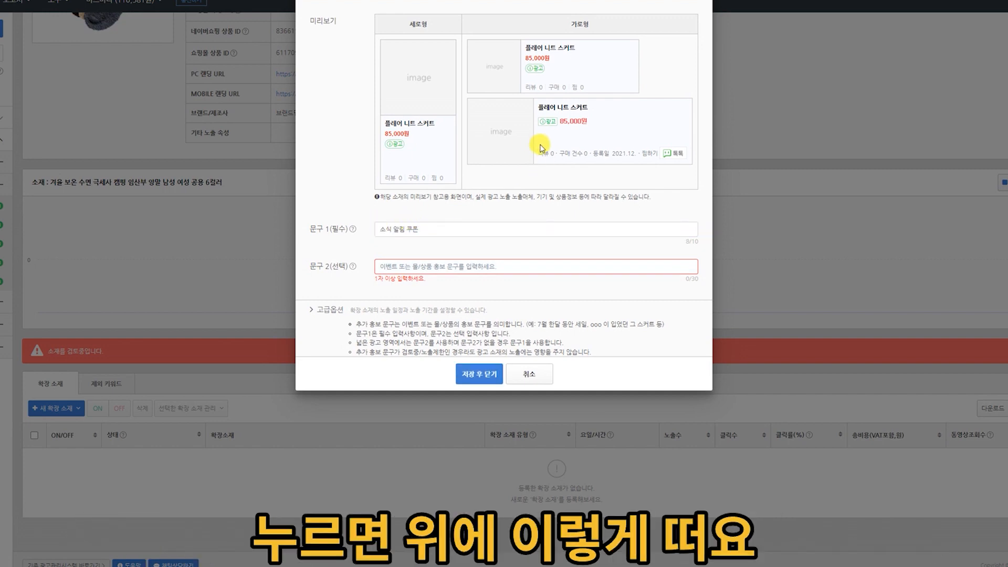
drag(420, 230, 381, 234)
click(430, 235)
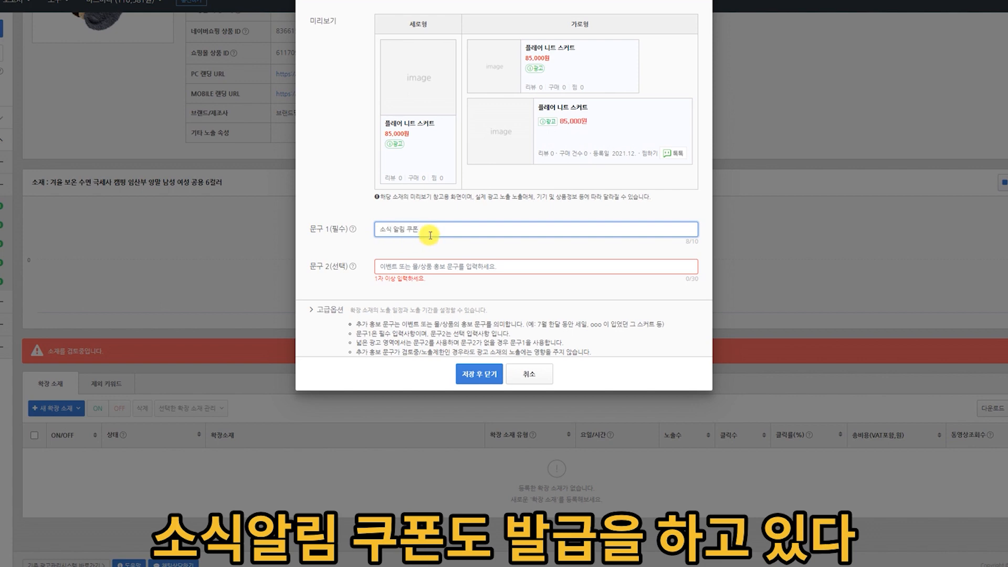
click(322, 273)
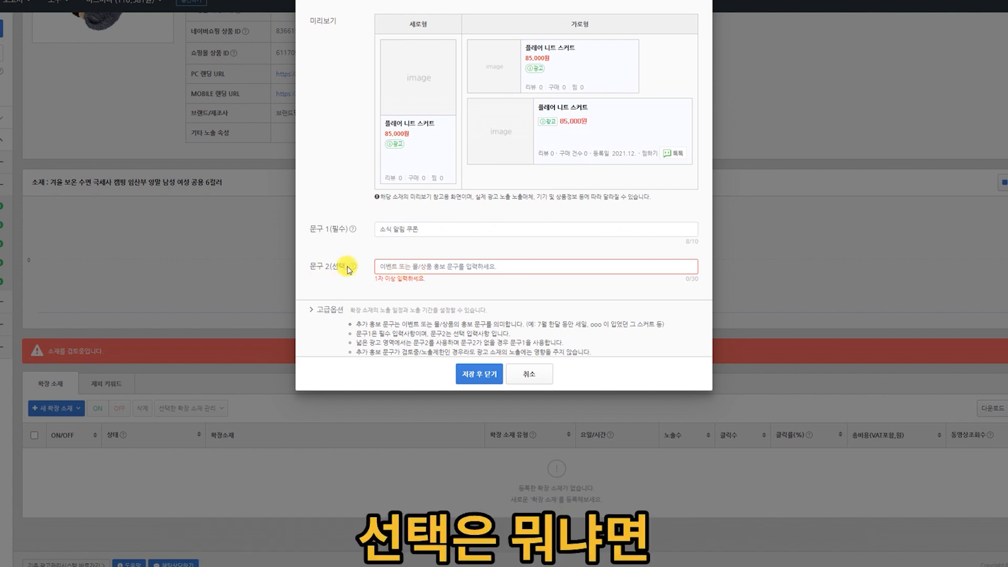
click(320, 311)
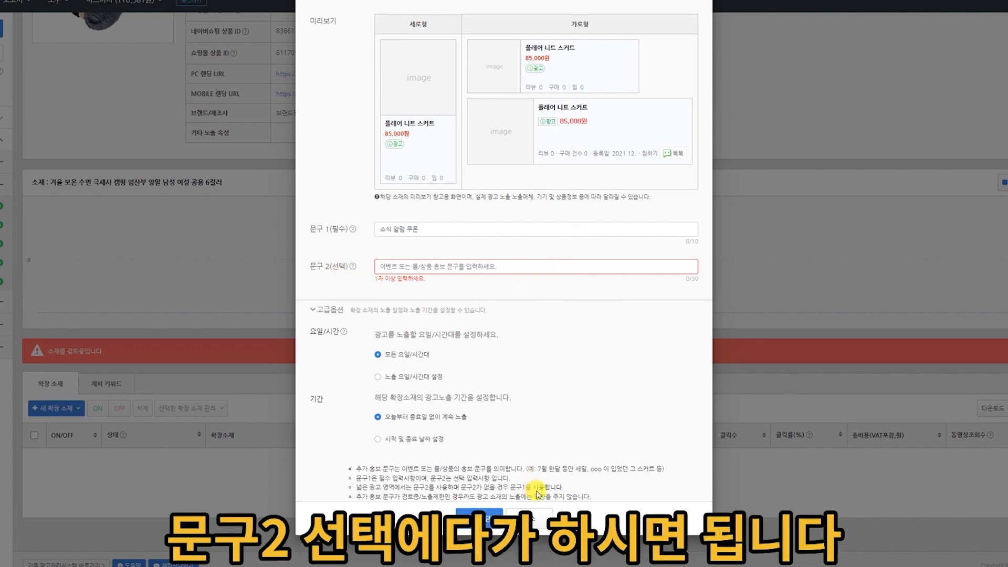
click(479, 512)
Add a 쇼핑 상품 부가 정보 extension to the ad with its default options and save it.
click(56, 392)
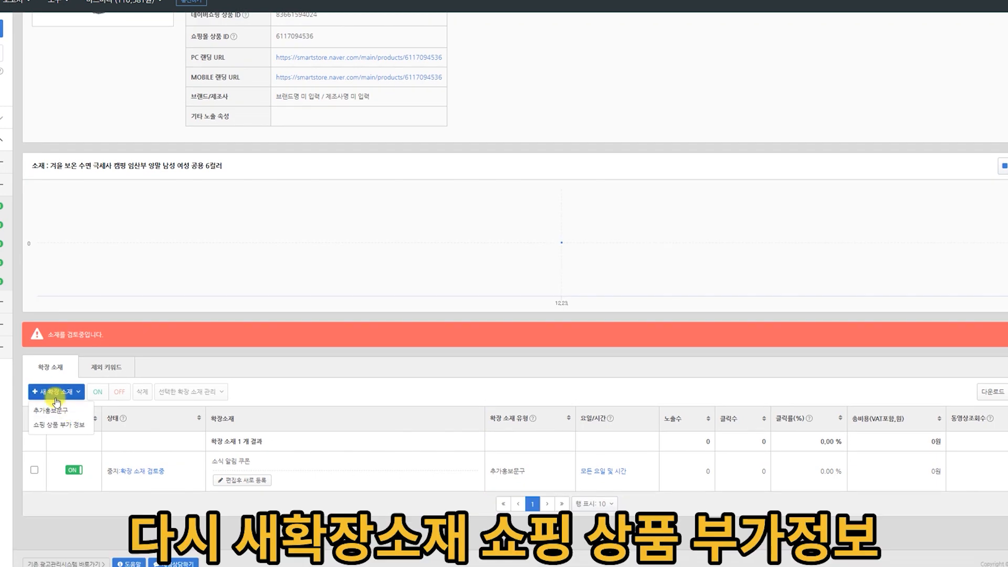
click(66, 426)
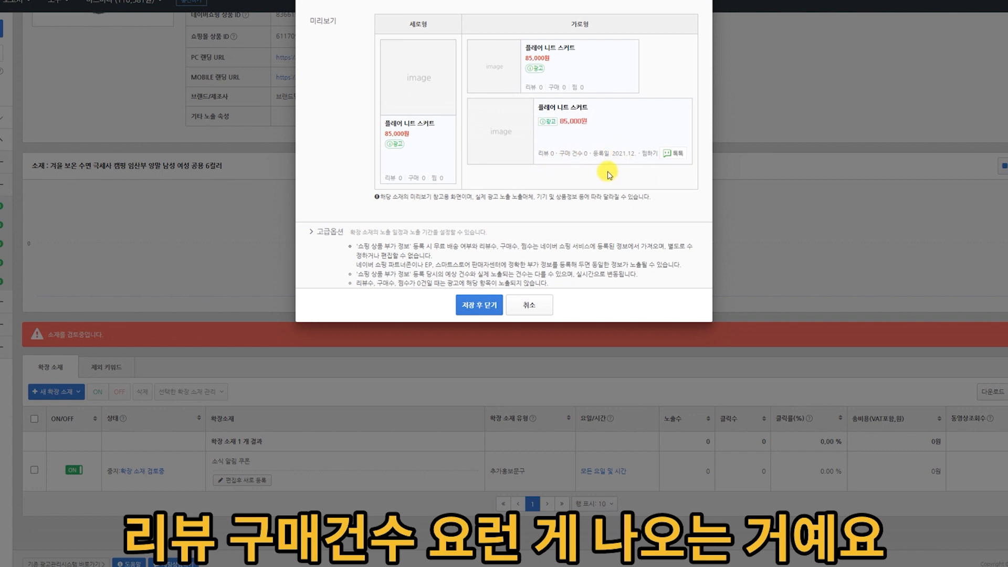
click(475, 305)
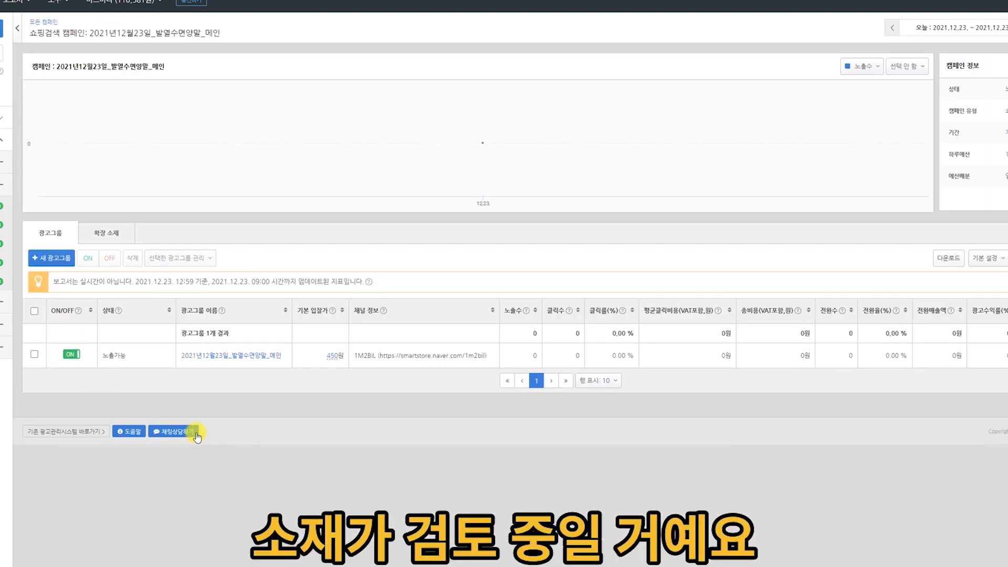
Open the ad group 2021년12월23일_발열수면양말_메인 from its campaign and check the sock ad's exposure name.
mouse_move(331, 311)
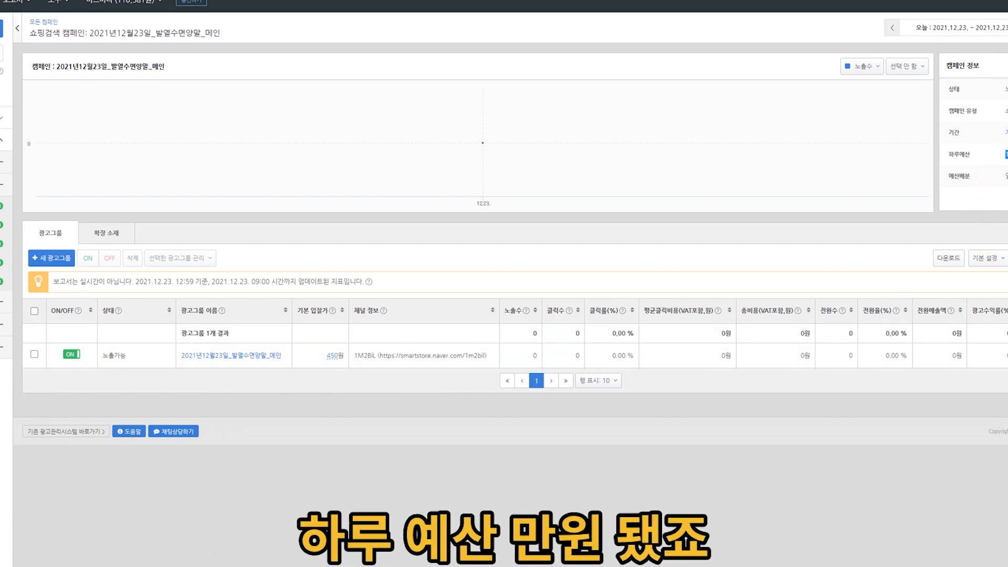
click(255, 356)
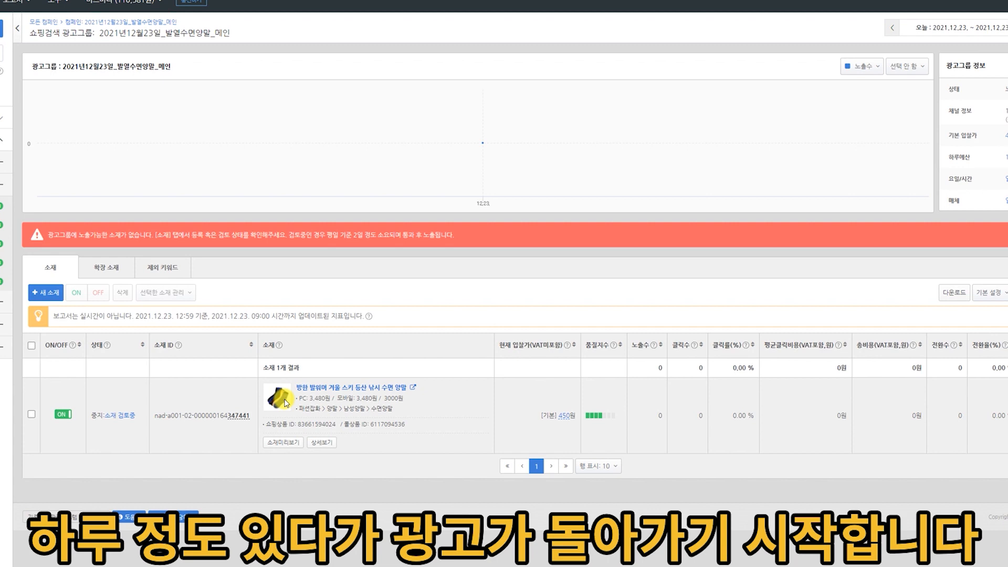
click(299, 387)
drag(232, 96, 396, 98)
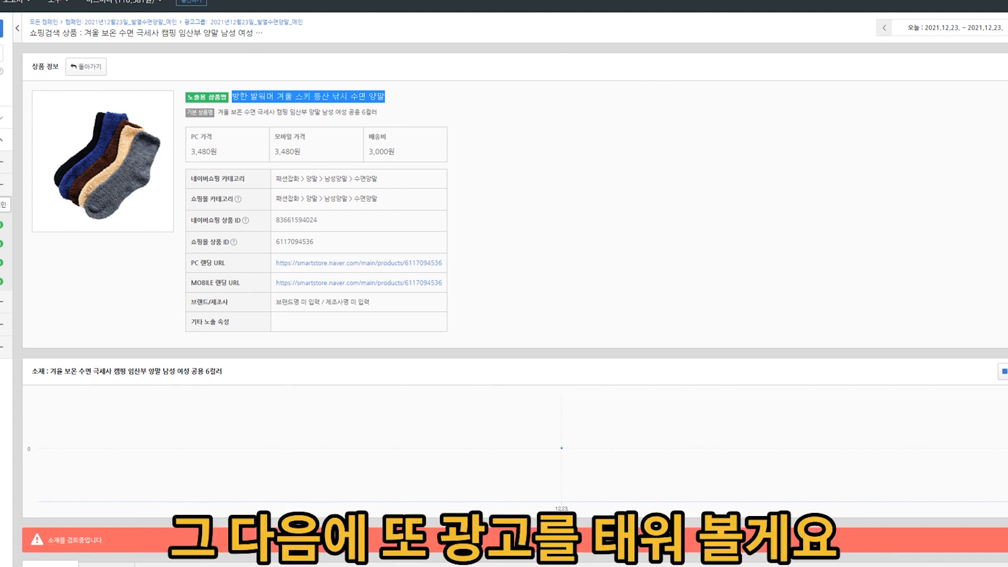
Copy the ad group 2021년12월23일_발열수면양말_메인 into its own campaign 2021년12월23일_발열수면양말_메인, with the copied group set to OFF.
click(1, 224)
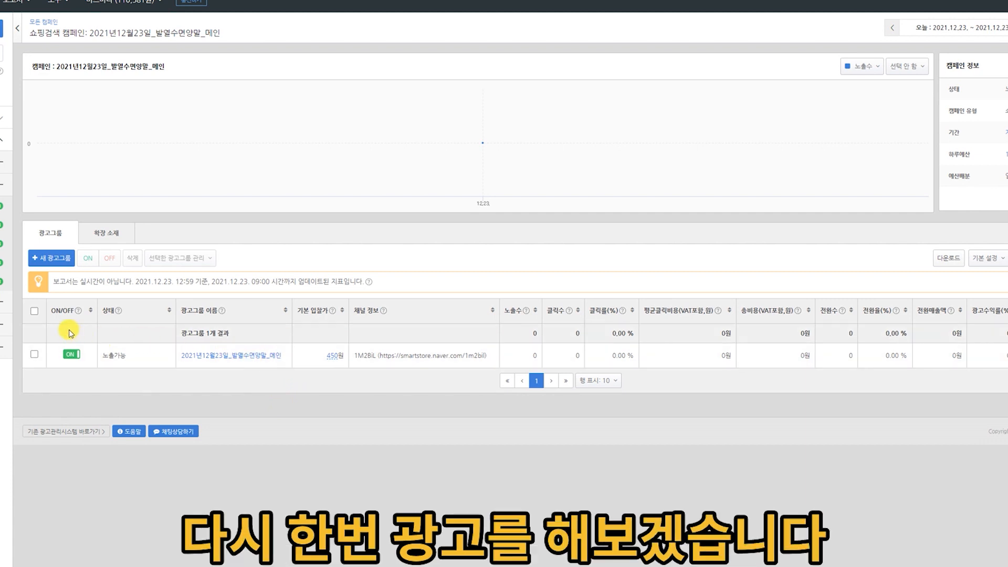
click(34, 354)
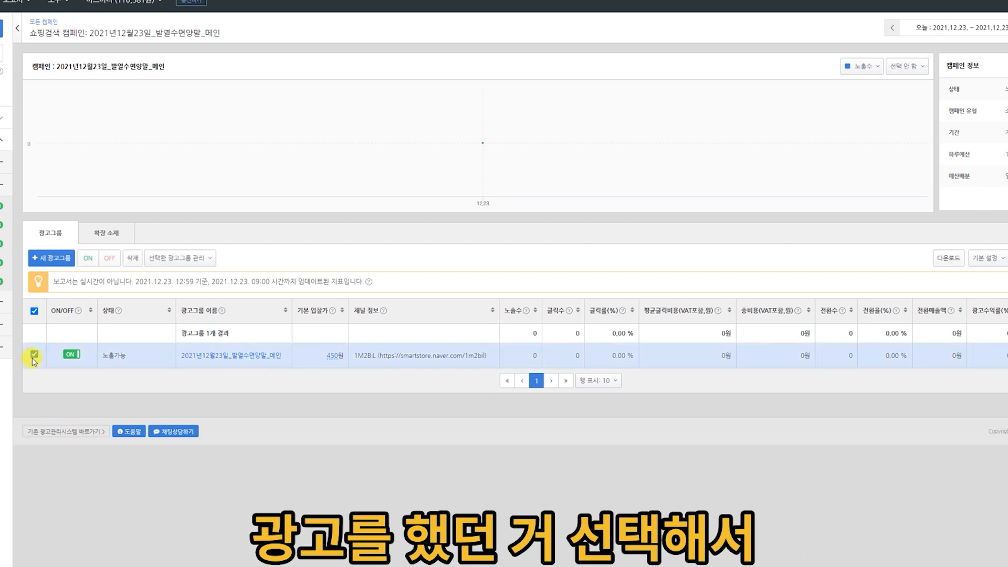
click(202, 259)
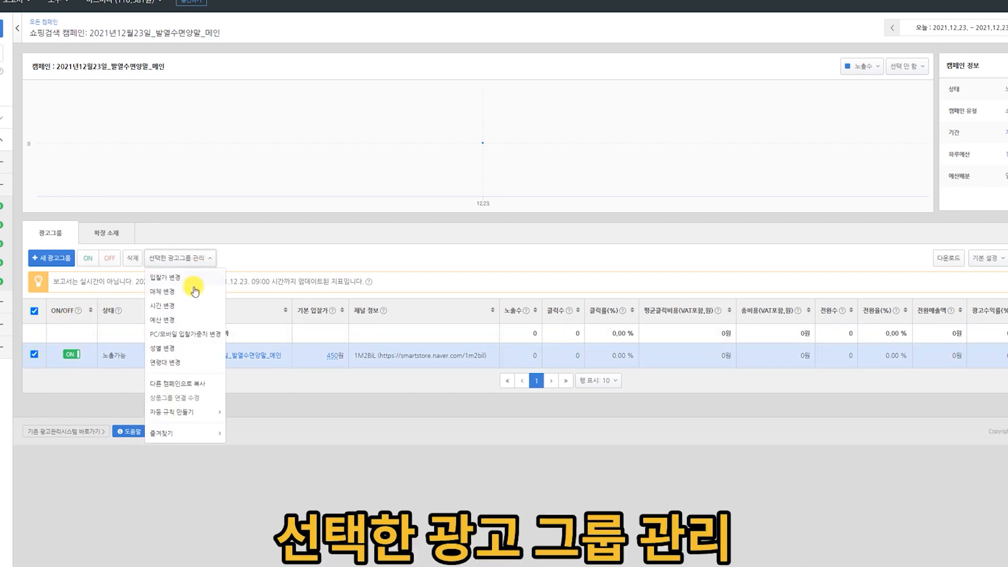
click(182, 389)
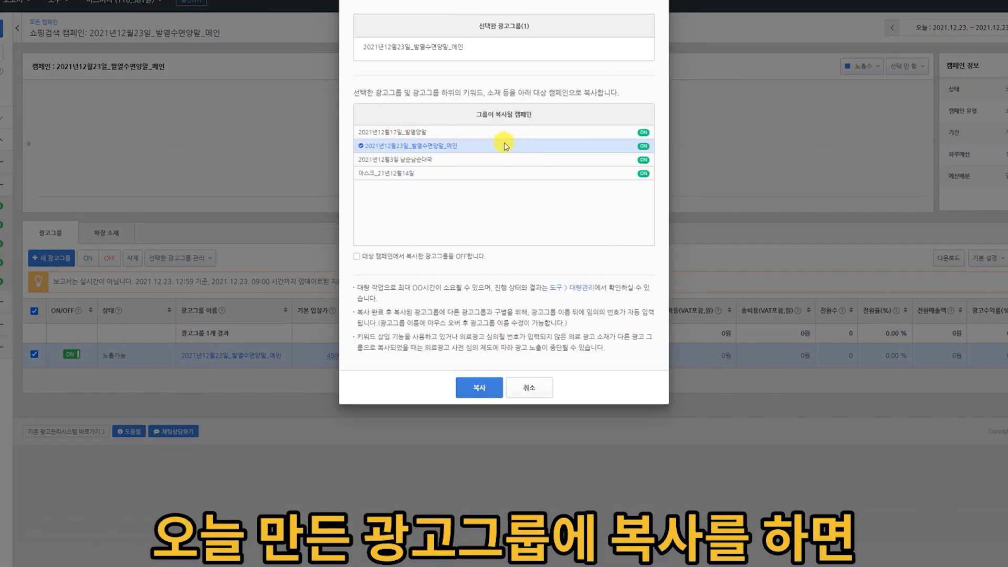
click(357, 257)
click(480, 390)
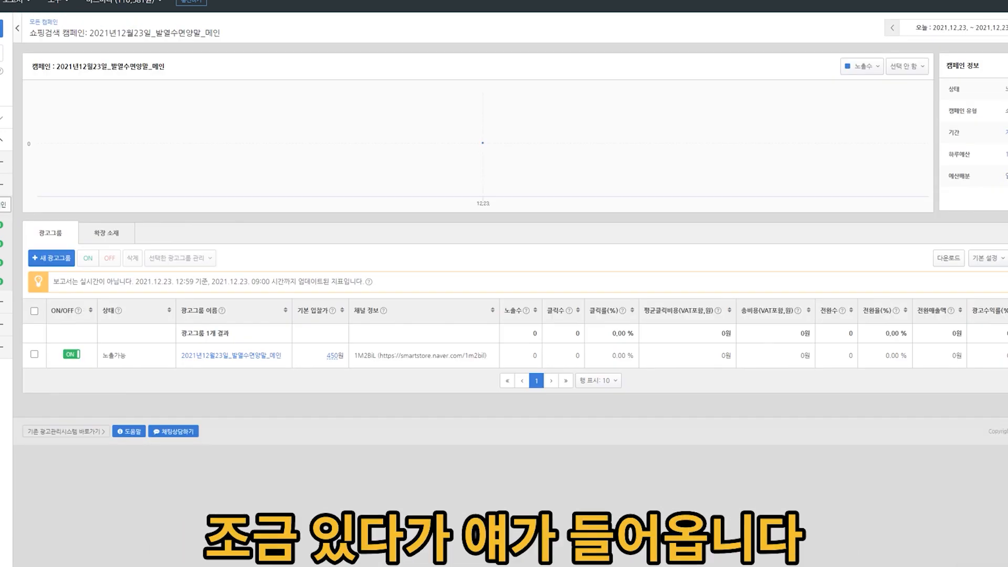
click(5, 244)
click(6, 206)
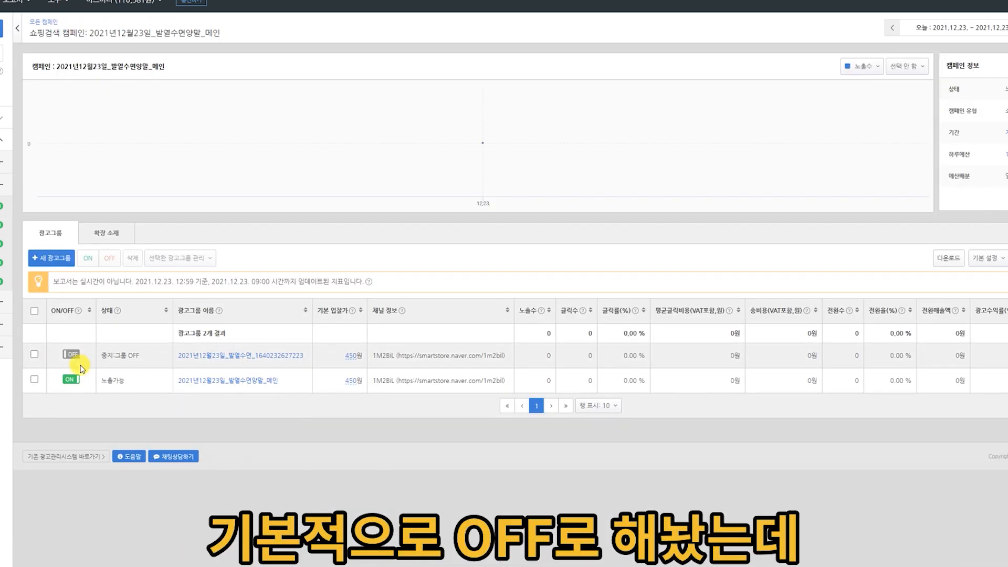
Rename the copied ad group as 2021년12월23일_발열수면_서브1, keep its other settings, and save it.
mouse_move(254, 357)
click(299, 357)
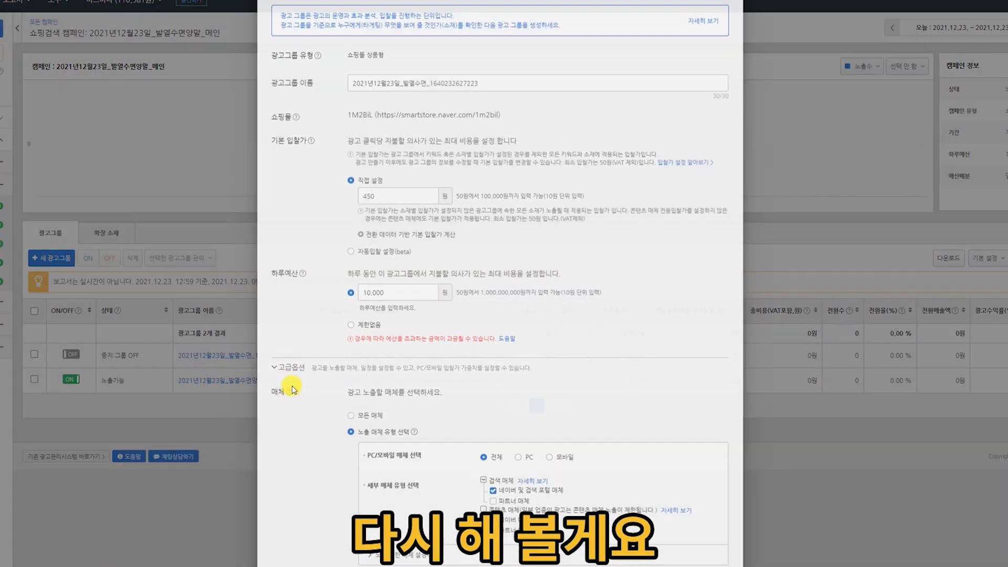
click(422, 96)
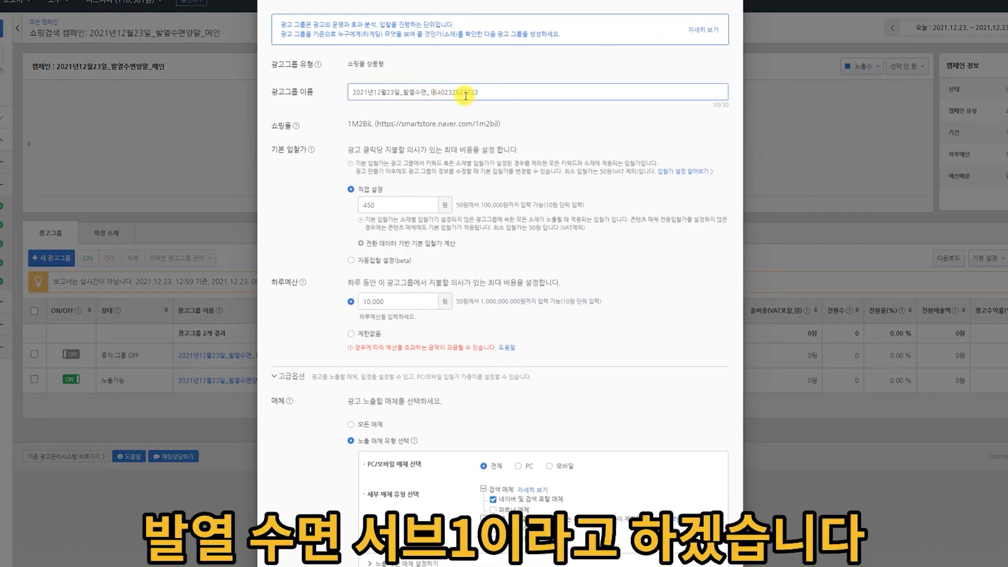
key(shift+End)
text(서브)
scroll(842, 240, down, 10)
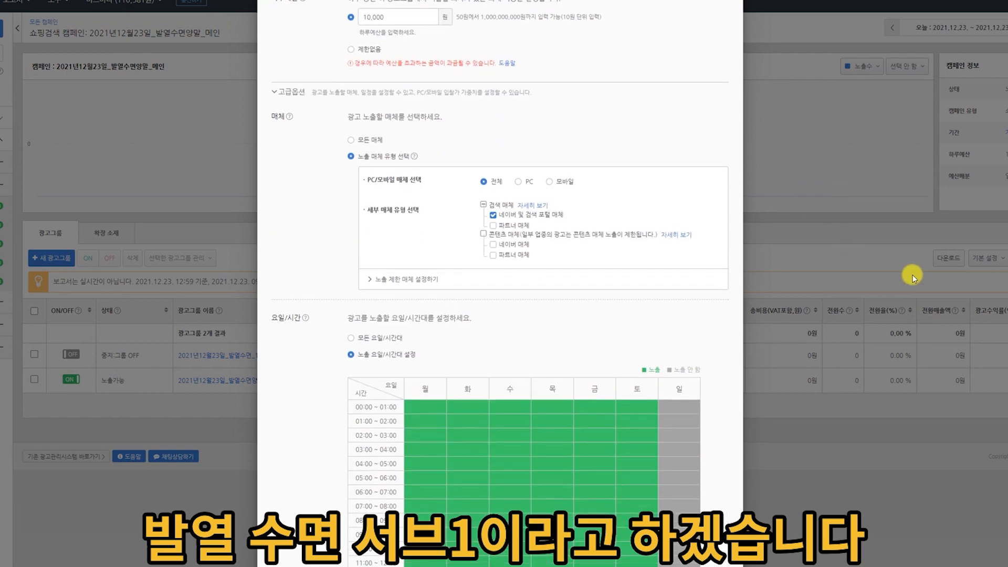
scroll(931, 289, down, 15)
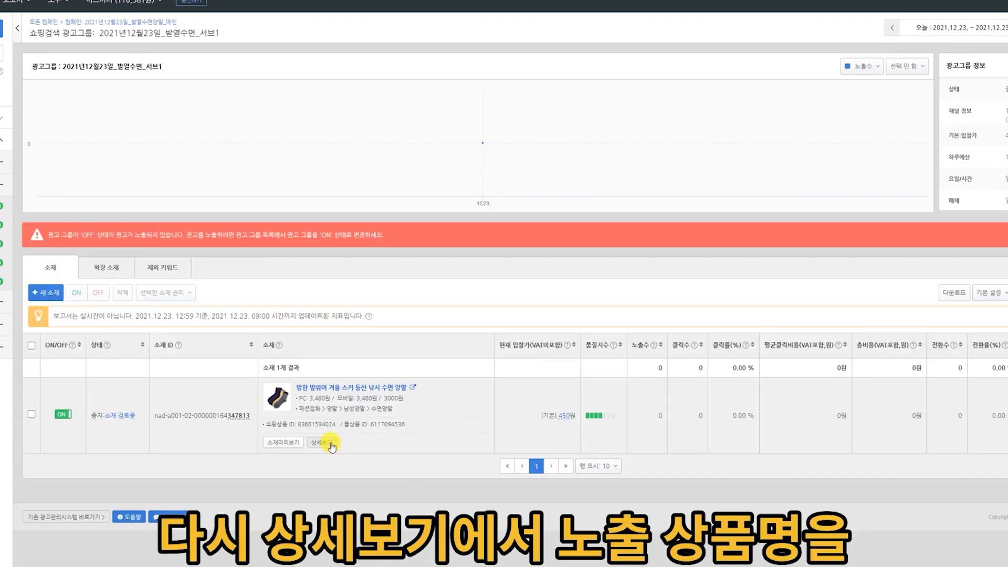
Change the 노출용 상품명 of the sock ad in 서브1 to 겨울 보온 수면 풋워머 캠핑 임산부 양말 and save it.
click(332, 441)
drag(241, 97, 361, 97)
click(582, 97)
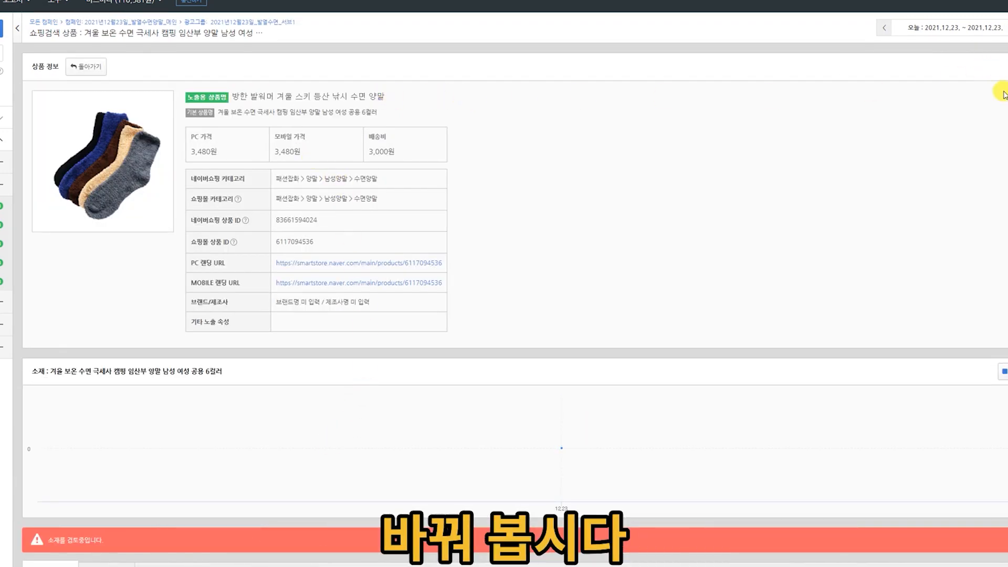
click(1001, 369)
triple_click(624, 38)
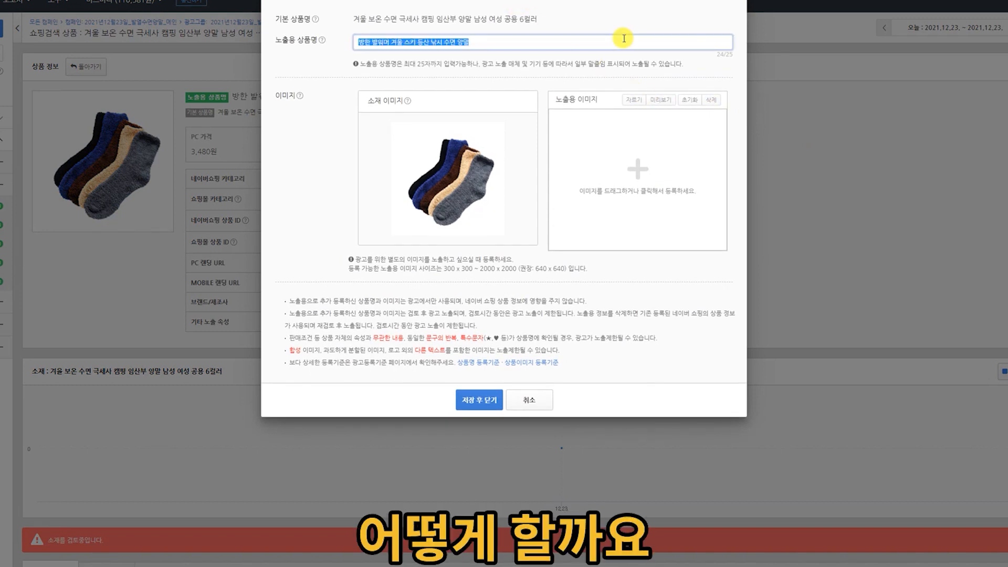
text(겨울 보온 수면 풋워머 캠핑 임산부 양말)
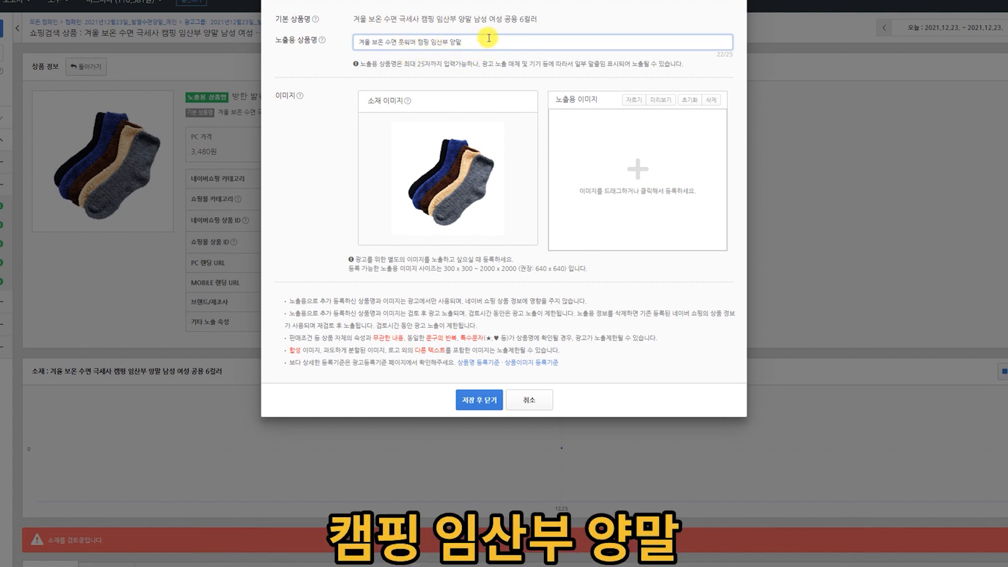
click(488, 401)
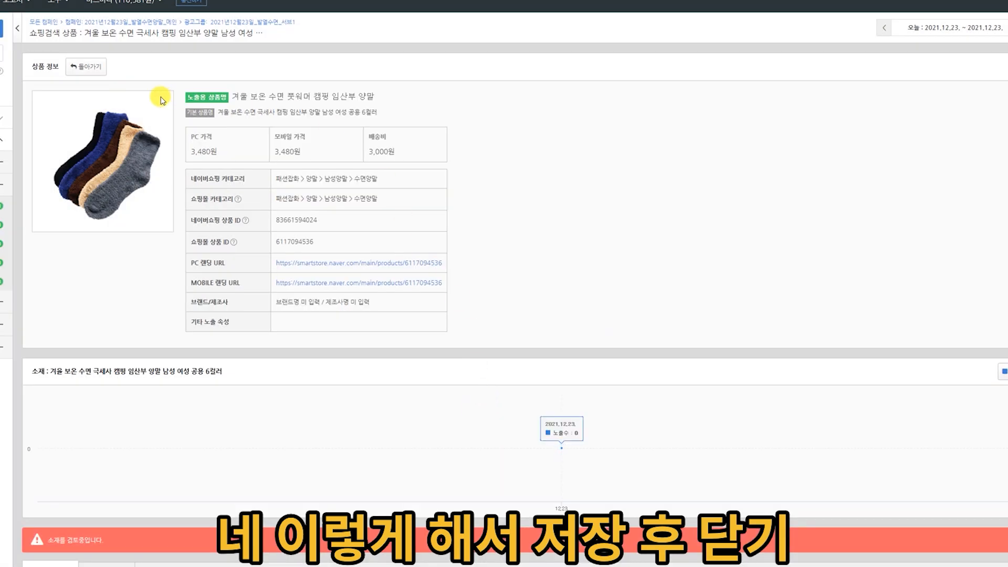
Check the ad's copied extensions, then switch the ad group 2021년12월23일_발열수면_서브1 ON in the campaign.
scroll(226, 277, down, 4)
mouse_move(288, 473)
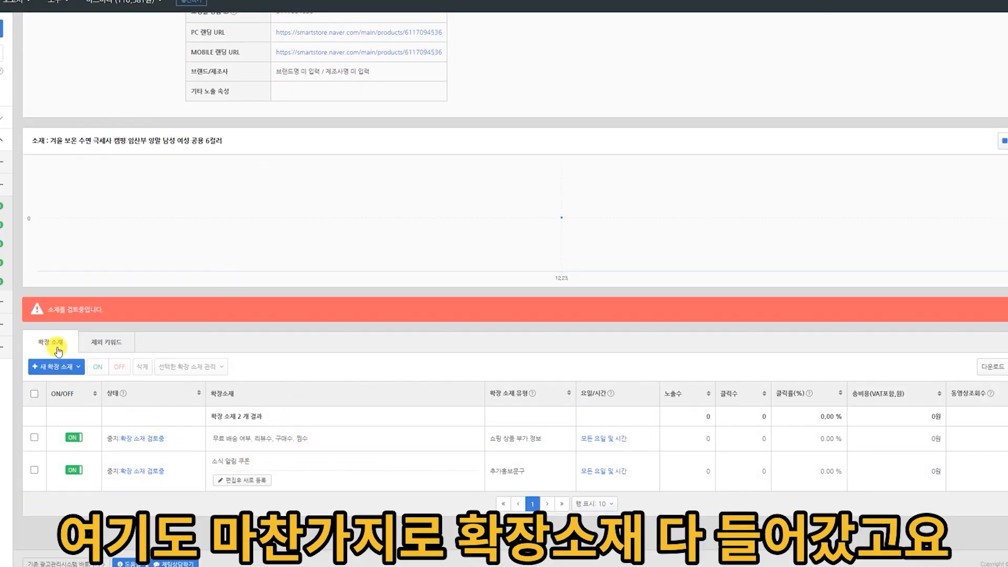
scroll(239, 470, up, 3)
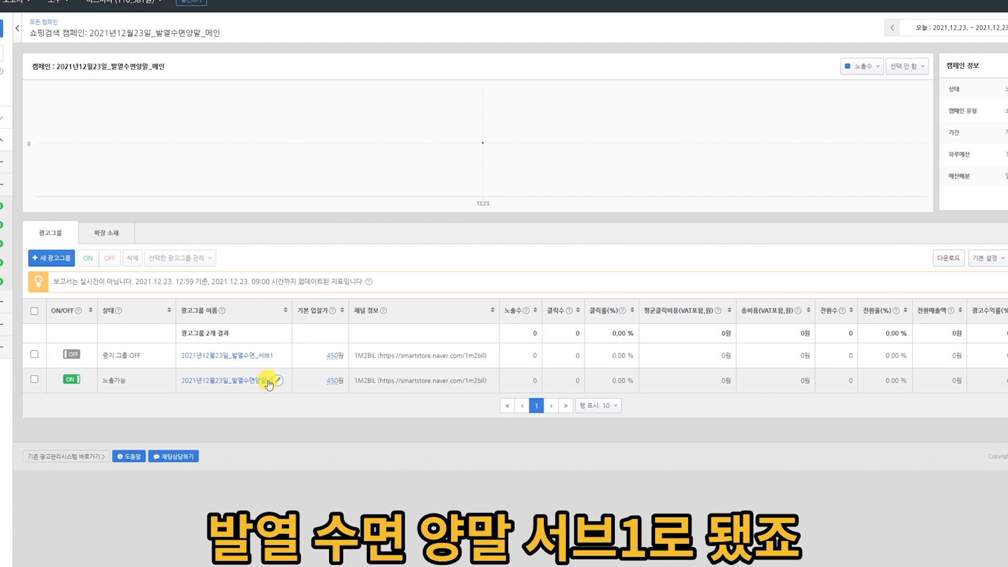
click(74, 355)
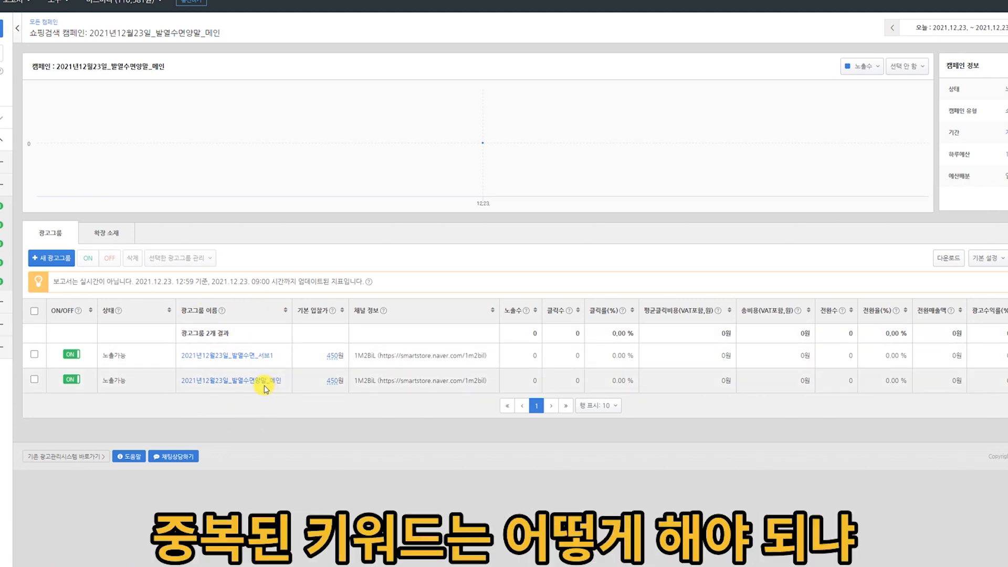
Look at the 제외 키워드 settings of the ad group 서브1 and try entering 발열 as an excluded keyword.
click(263, 355)
click(167, 269)
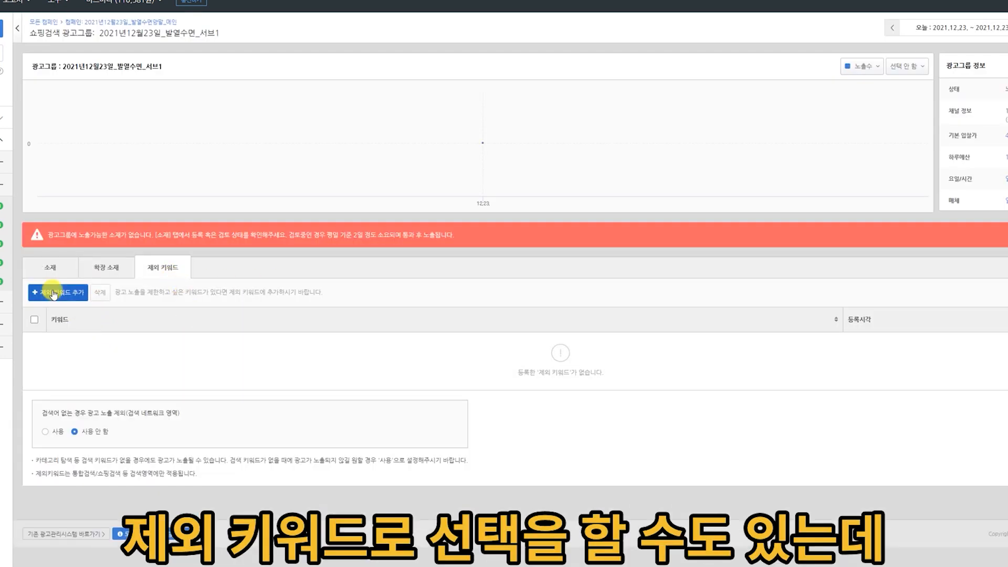
key(alt+Left)
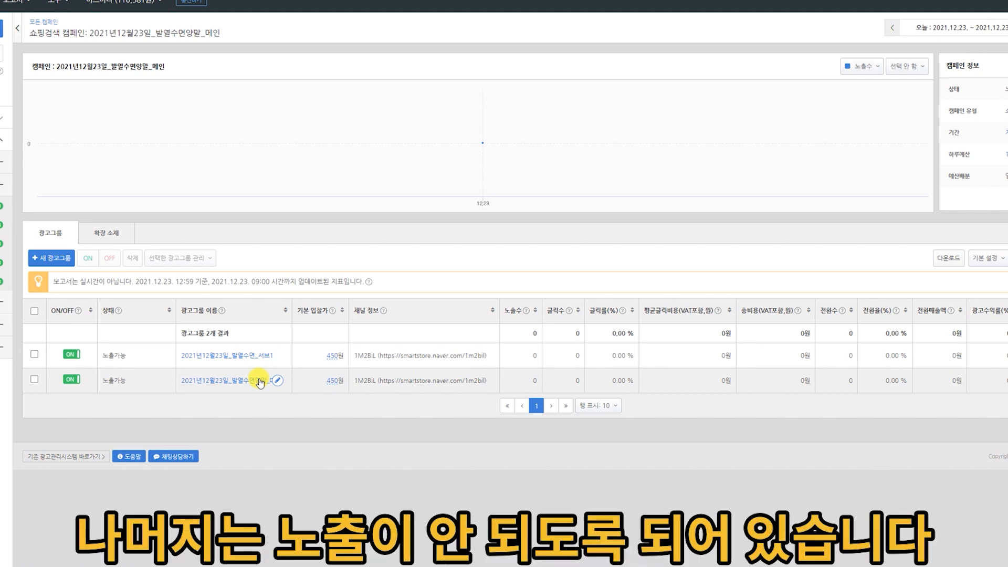
click(261, 355)
click(167, 268)
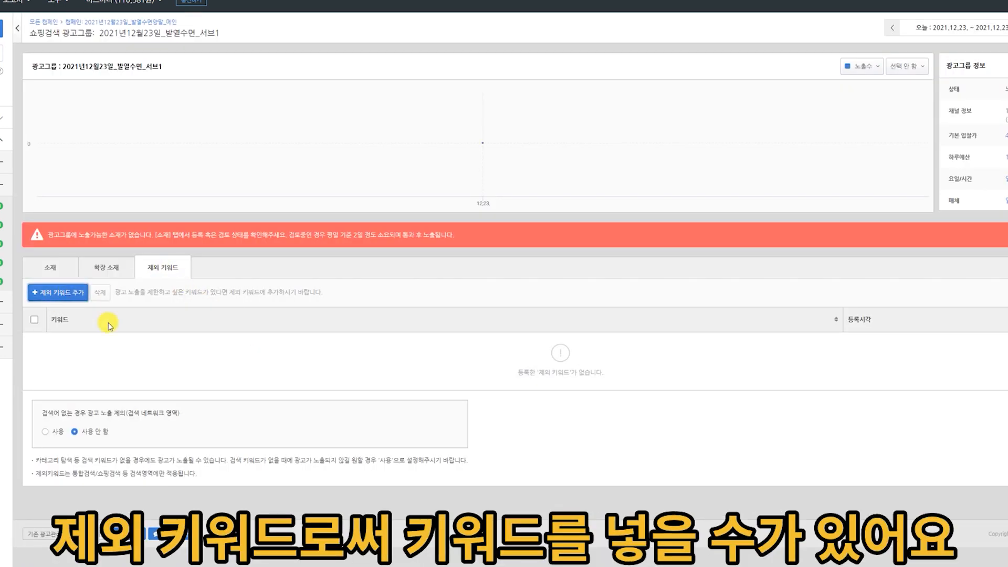
click(87, 299)
click(443, 108)
text(발열)
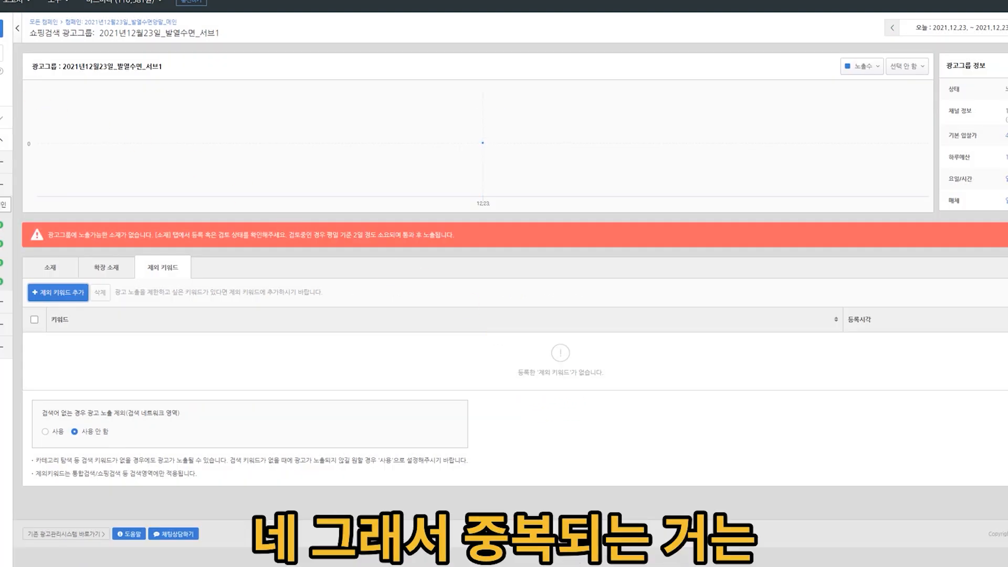
Copy the ad group 2021년12월23일_발열수면_서브1 into the campaign 2021년12월23일_발열수면양말_메인 without setting the copy to OFF.
click(1, 185)
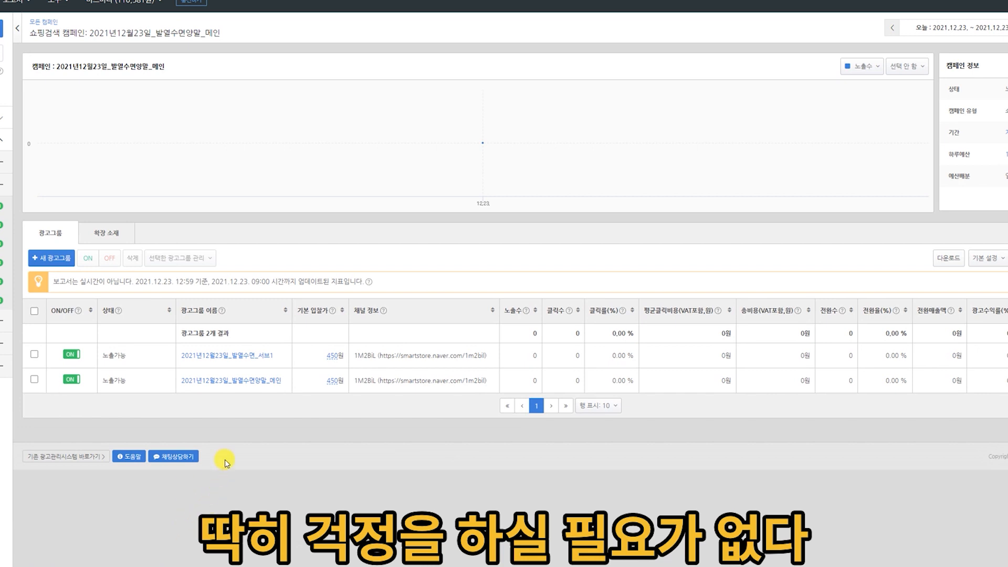
click(34, 354)
click(178, 258)
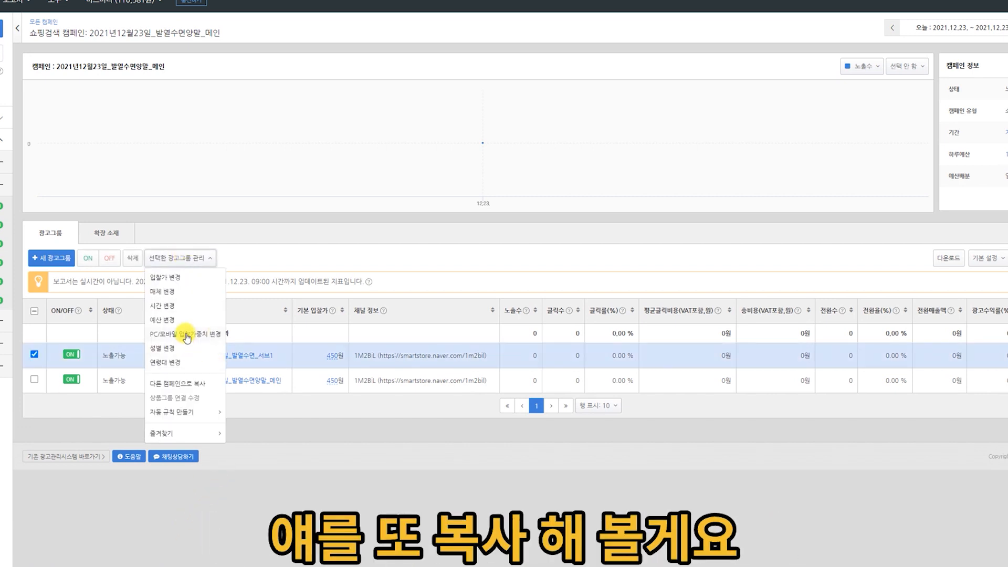
click(188, 383)
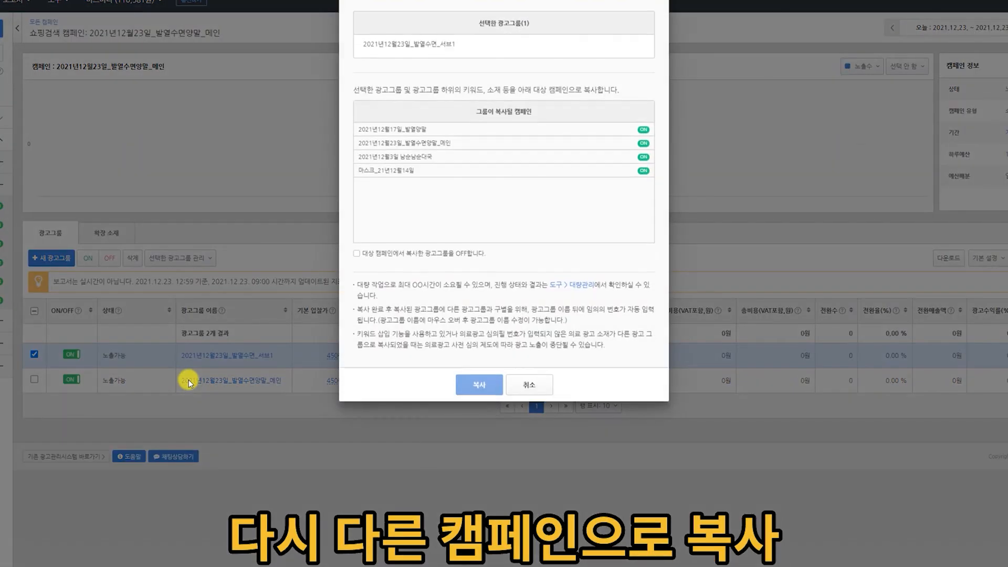
click(448, 145)
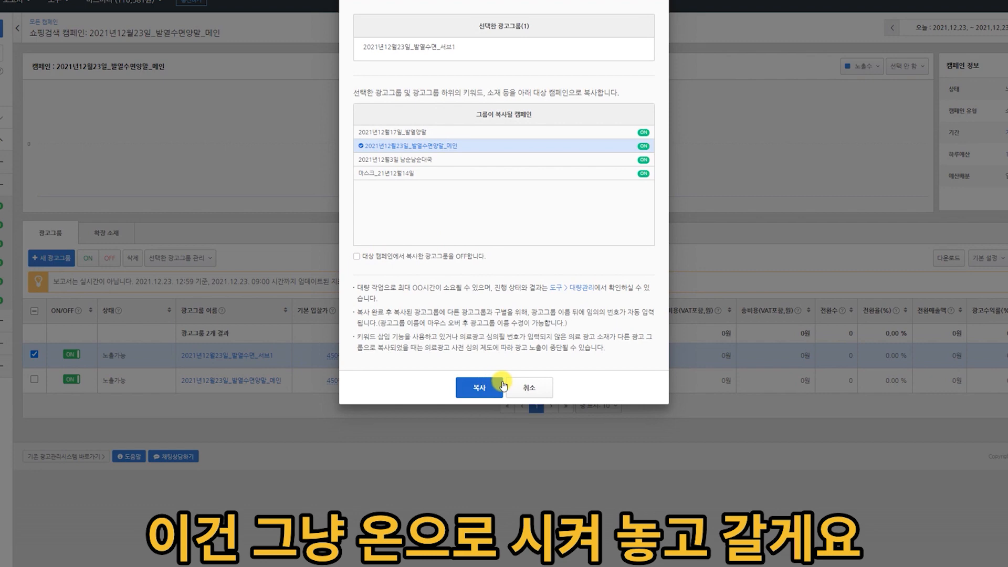
click(501, 386)
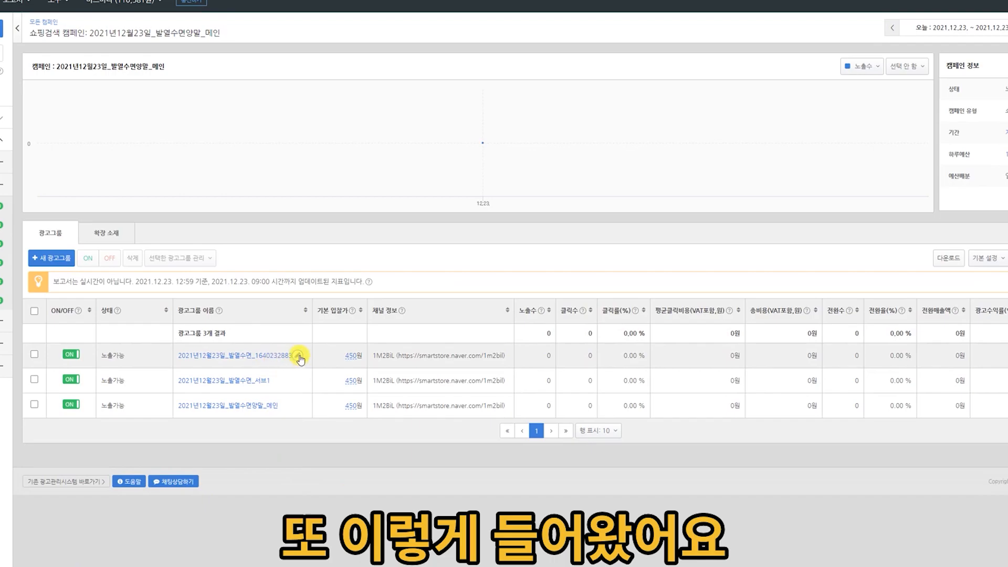
Open the settings of the newly copied ad group and change its name to 2021년12월23일_발열수면_서브2.
click(293, 355)
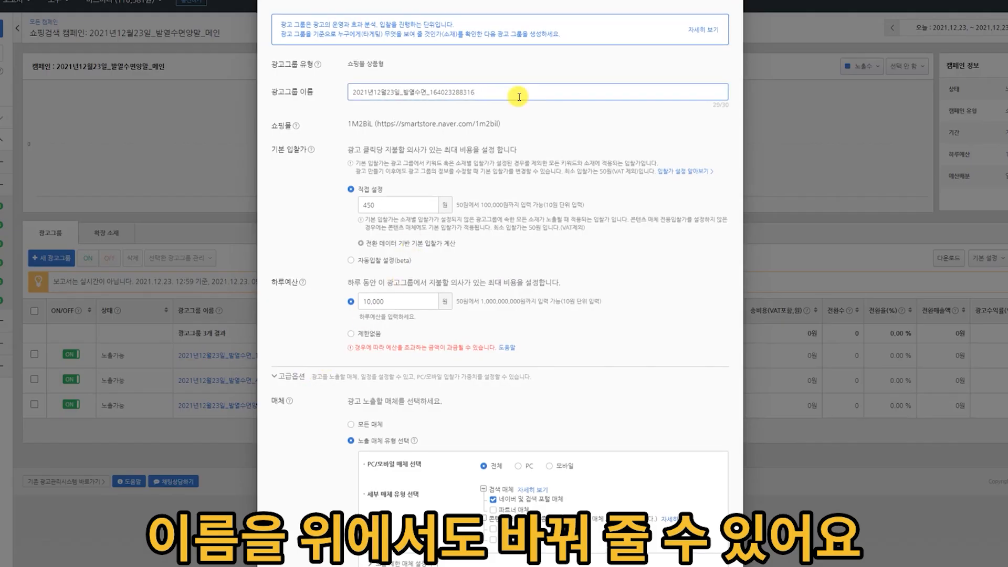
key(BackSpace)
key(BackSpace)
key(BackSpace)
key(BackSpace)
key(BackSpace)
key(BackSpace)
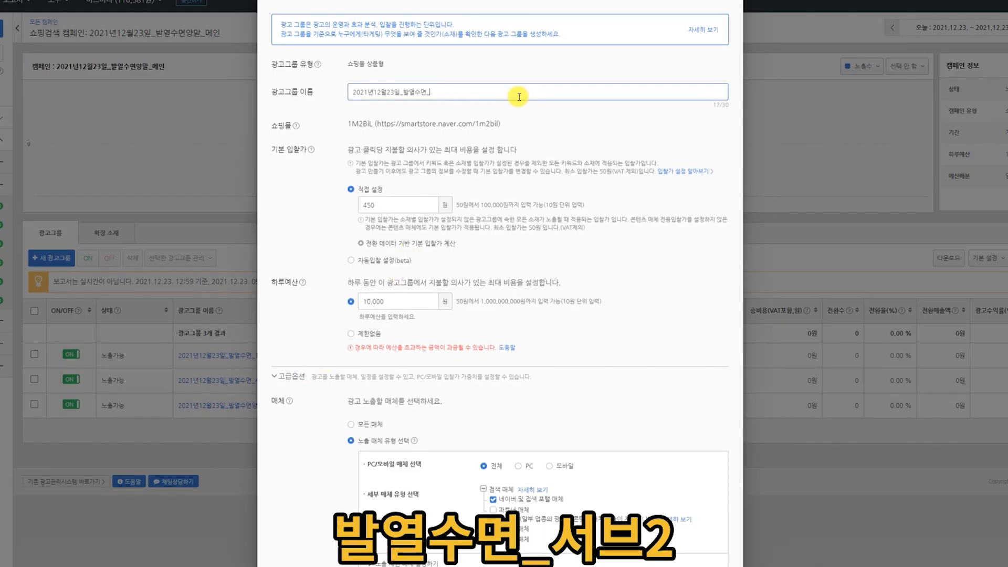
scroll(817, 199, down, 14)
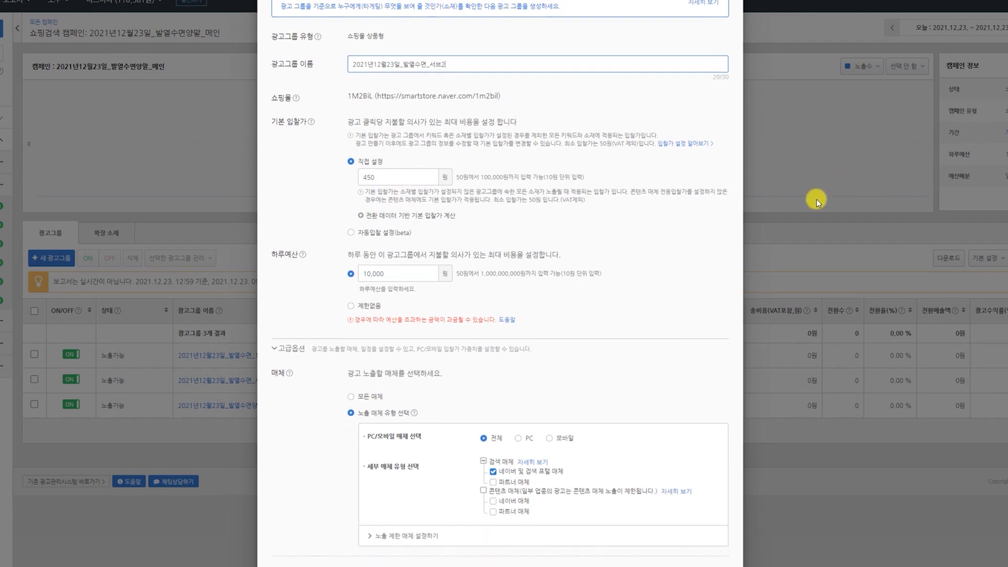
Set the group's 요일/시간 to 모든 요일/시간대 and its 모바일 입찰가중치 to 110%.
scroll(952, 375, down, 10)
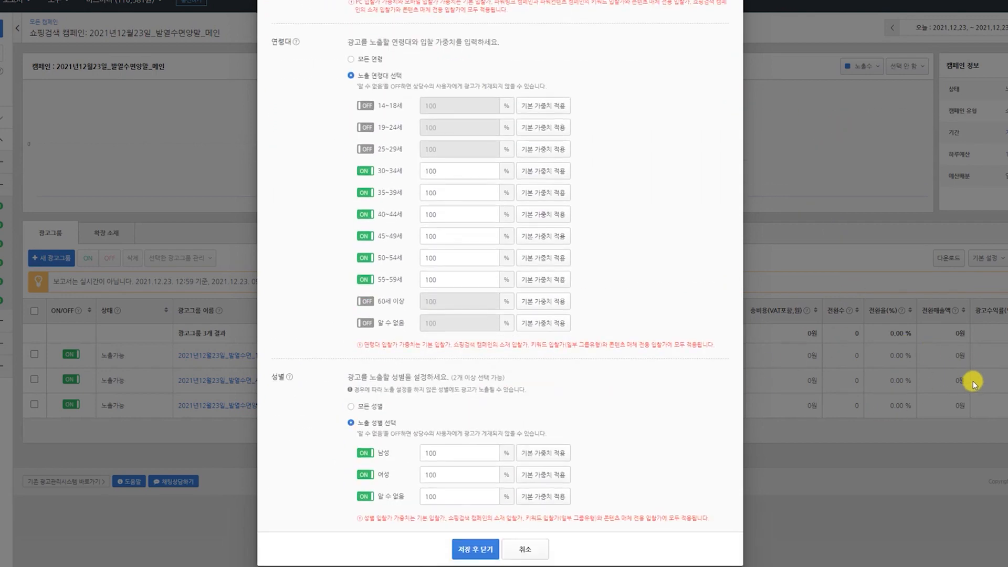
scroll(660, 275, up, 5)
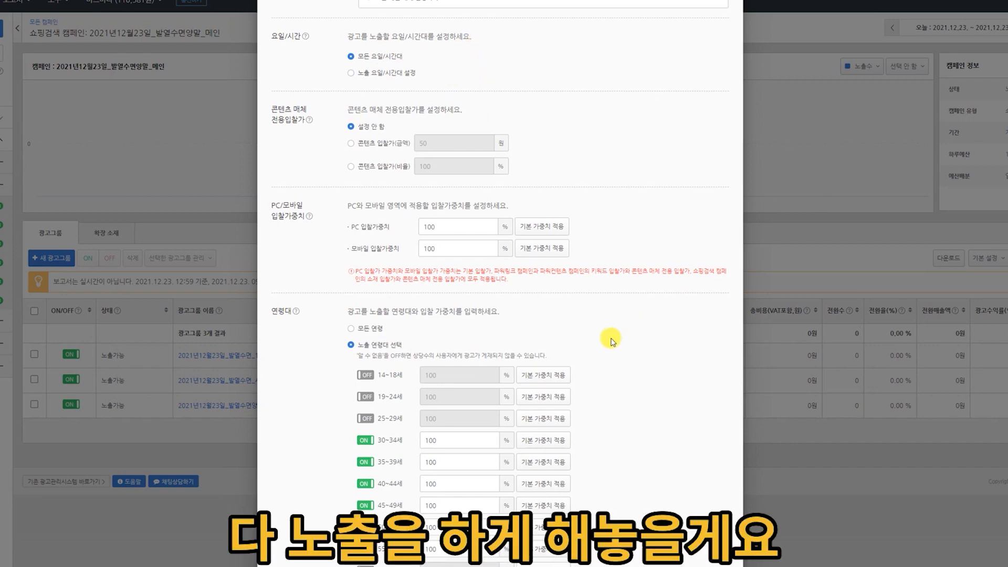
scroll(608, 319, down, 2)
double_click(444, 154)
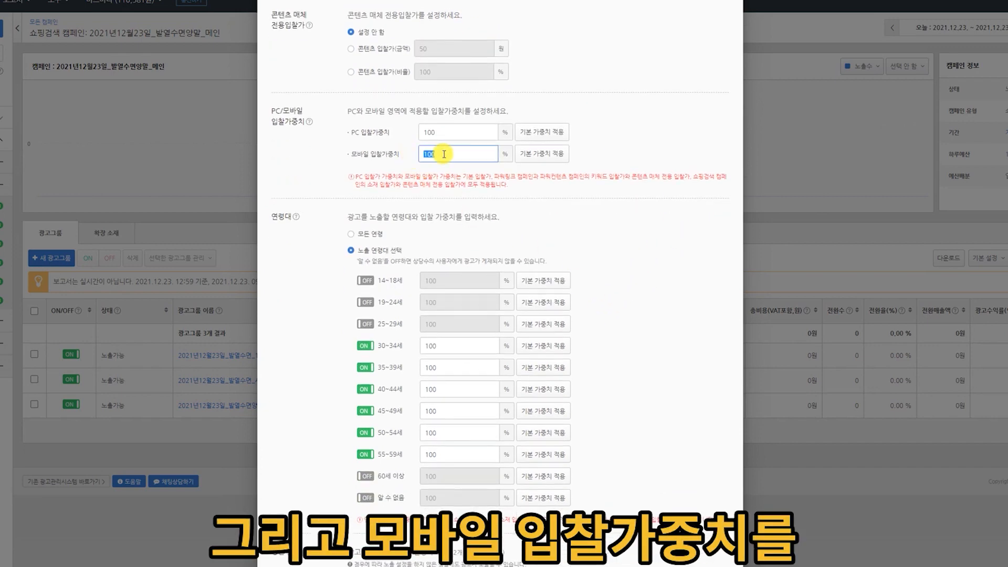
text(110)
Turn on ad exposure for the 25~29세 age group in the 연령대 settings.
scroll(607, 261, down, 3)
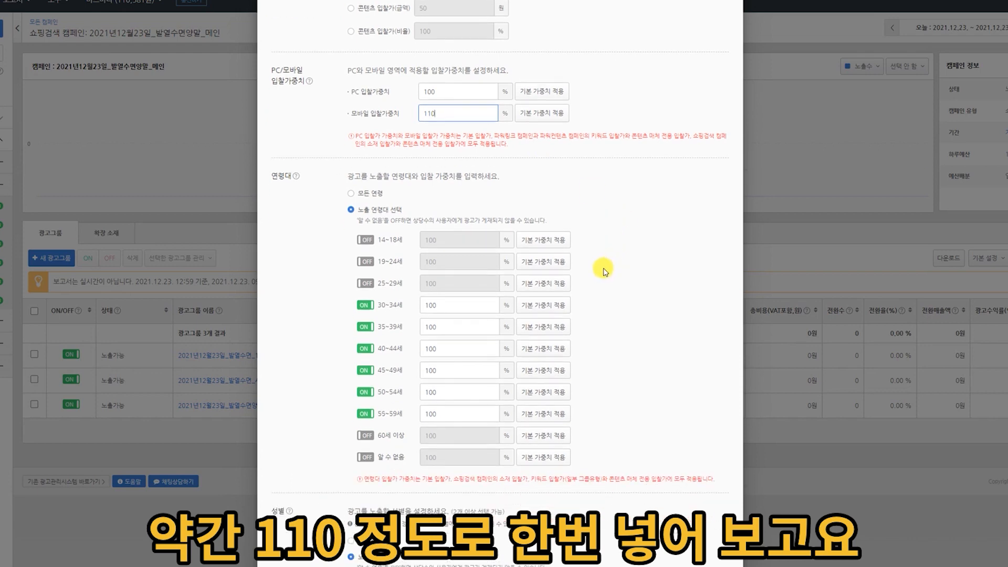
click(365, 182)
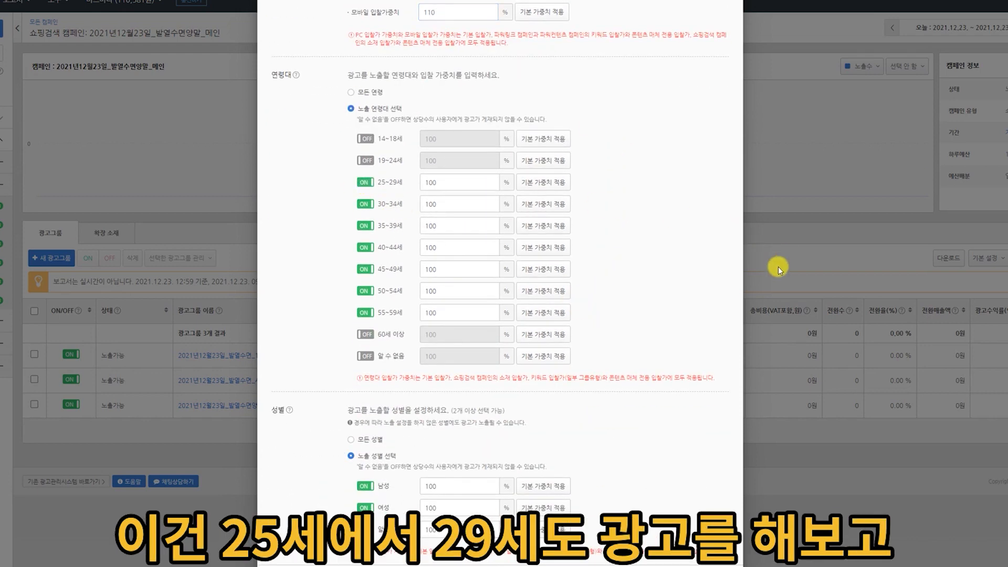
scroll(720, 364, down, 1)
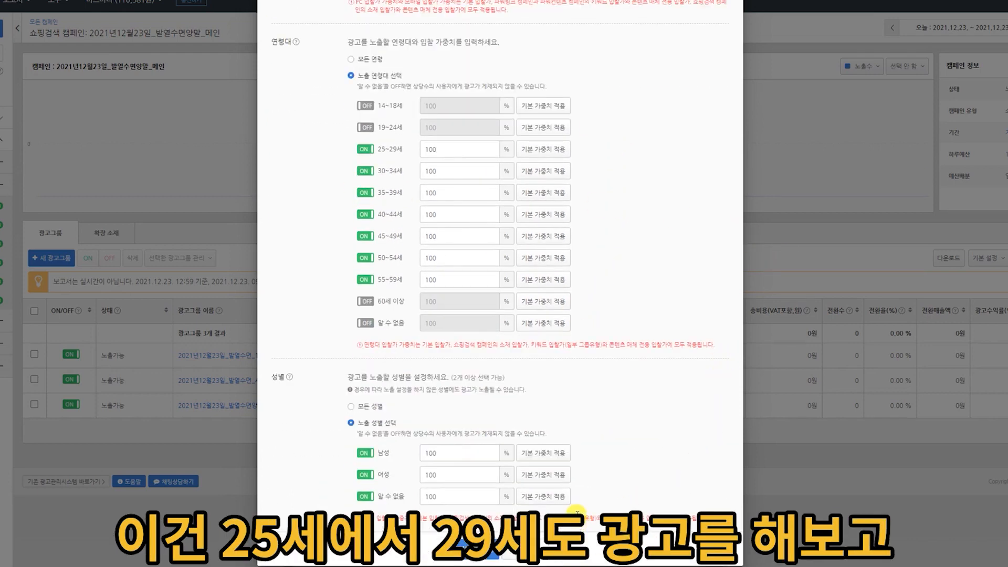
Save the copied ad group's targeting settings and open the detail page of the product ad in 2021년12월23일_발열수면_서브2.
click(476, 517)
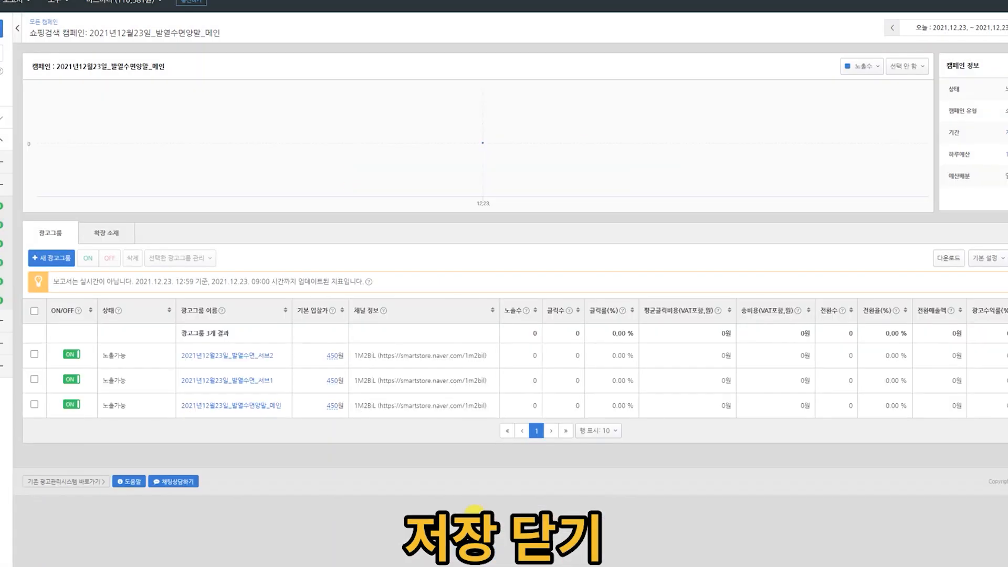
click(254, 355)
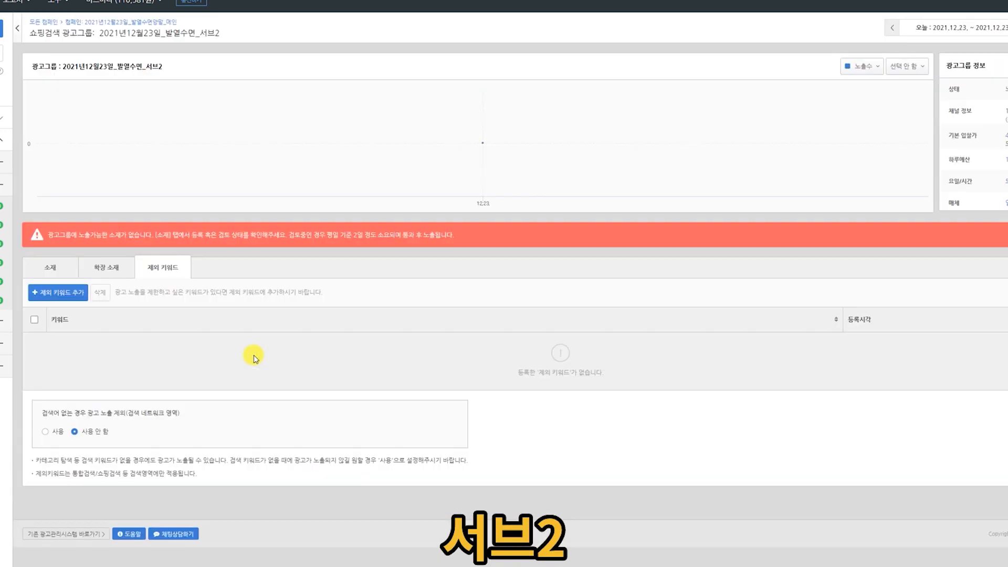
click(104, 267)
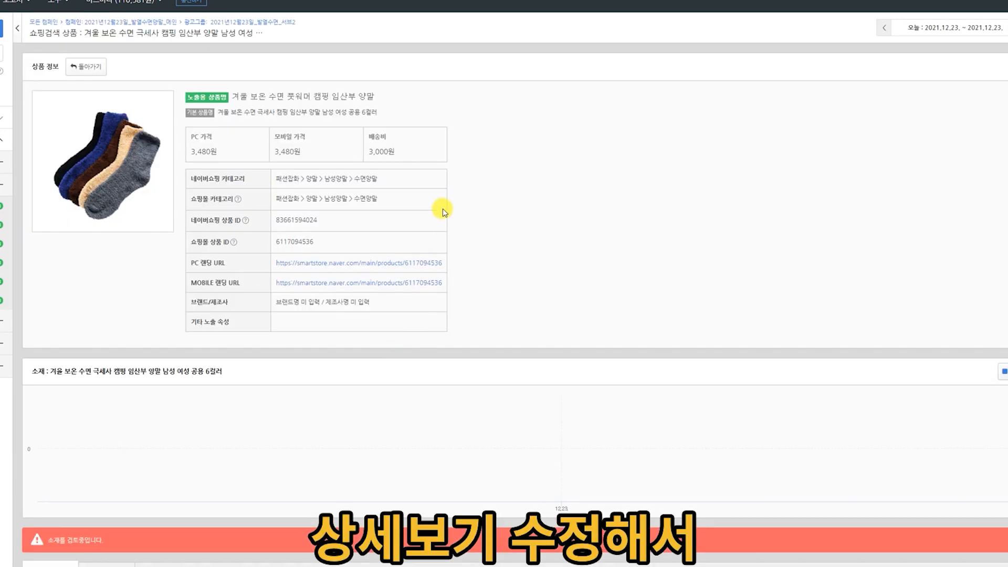
Change the product ad's 노출용 상품명 to 남여공용 두꺼운 보온 기능성 남자 여자 양말 and save it.
click(1007, 67)
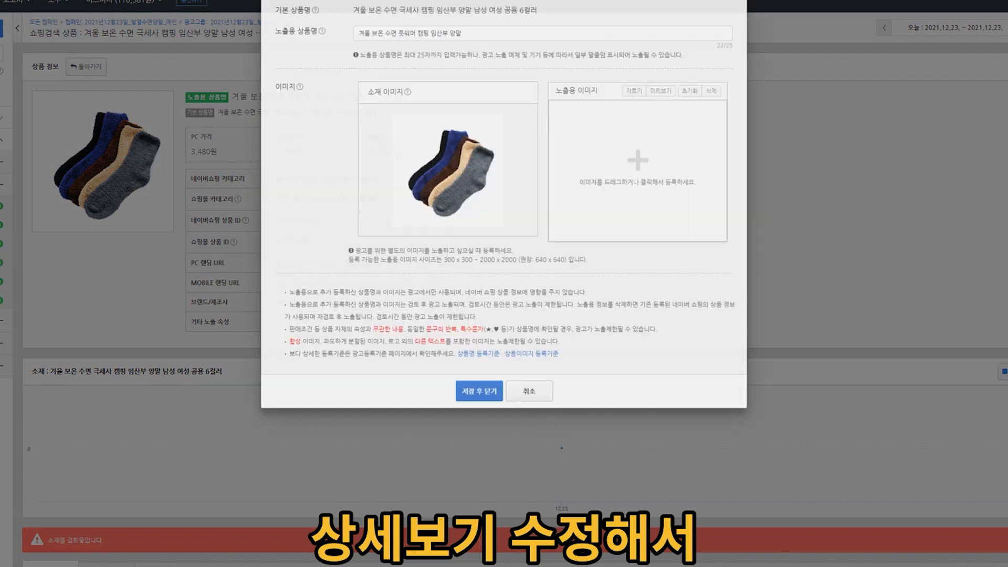
mouse_move(45, 566)
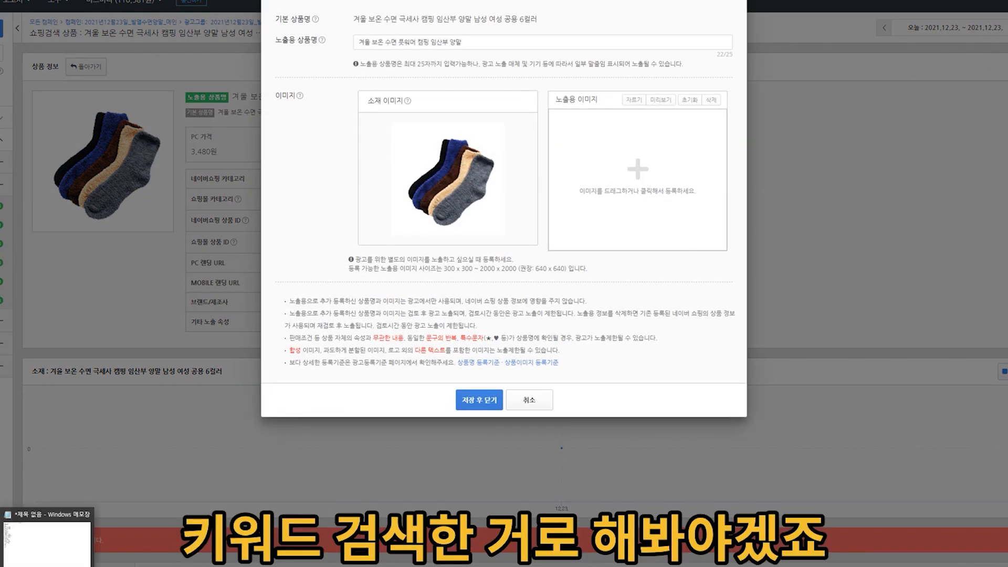
click(47, 544)
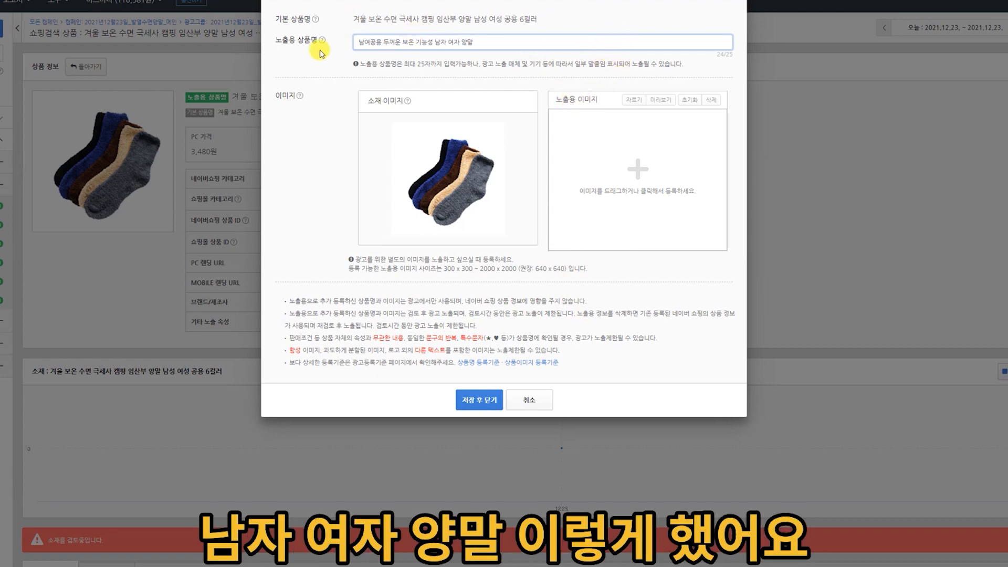
click(479, 400)
scroll(105, 336, down, 5)
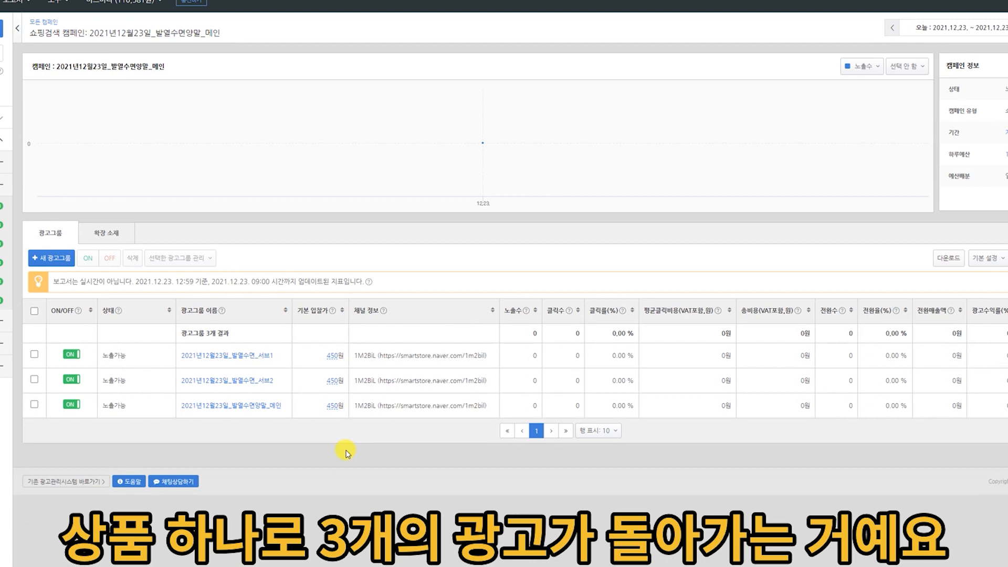
Review the exposure product names of the ads in the groups 2021년12월23일_발열수면양말_메인 and 2021년12월23일_발열수면_서브2.
click(235, 407)
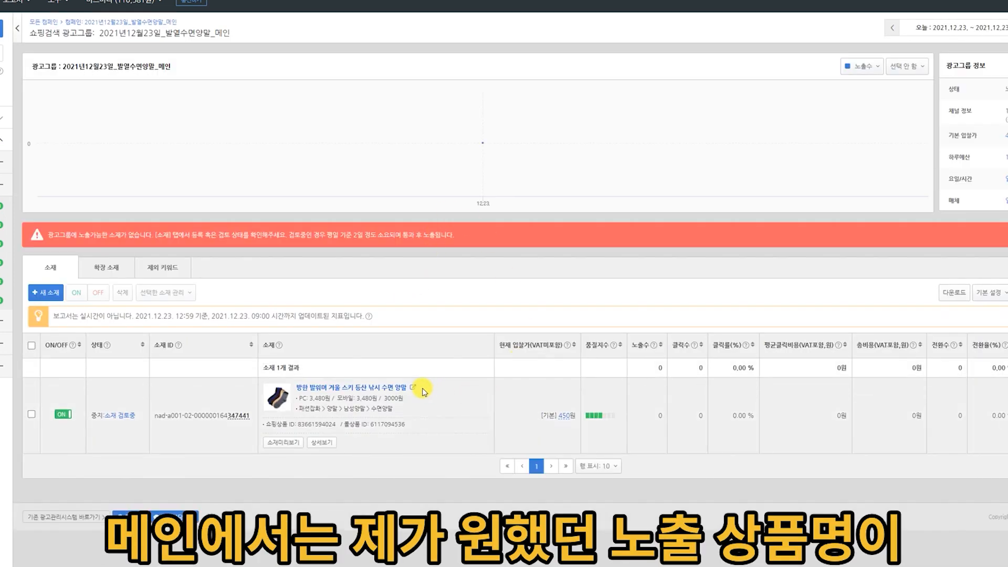
click(321, 442)
drag(233, 97, 400, 104)
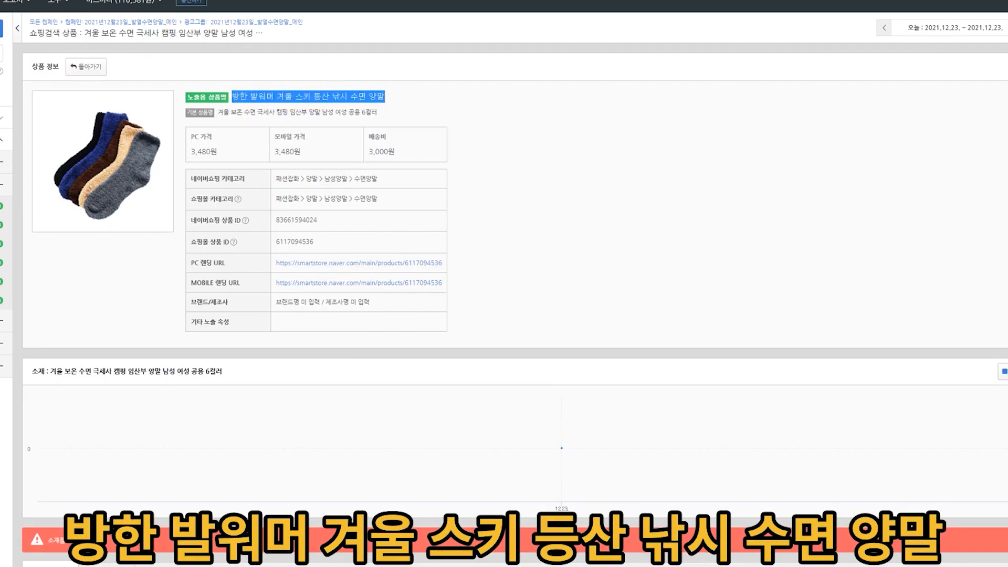
key(alt+Left)
key(alt+Left)
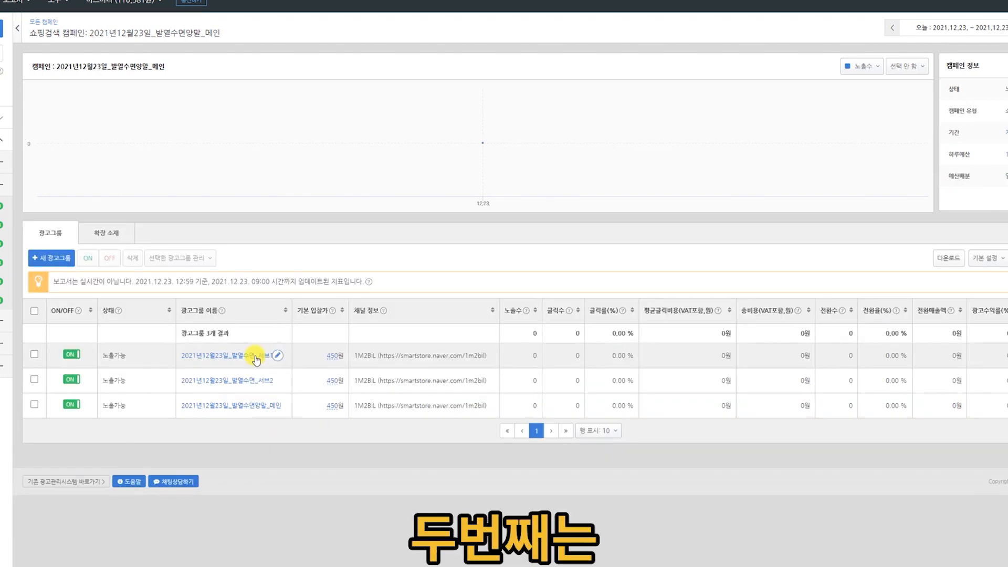
click(257, 358)
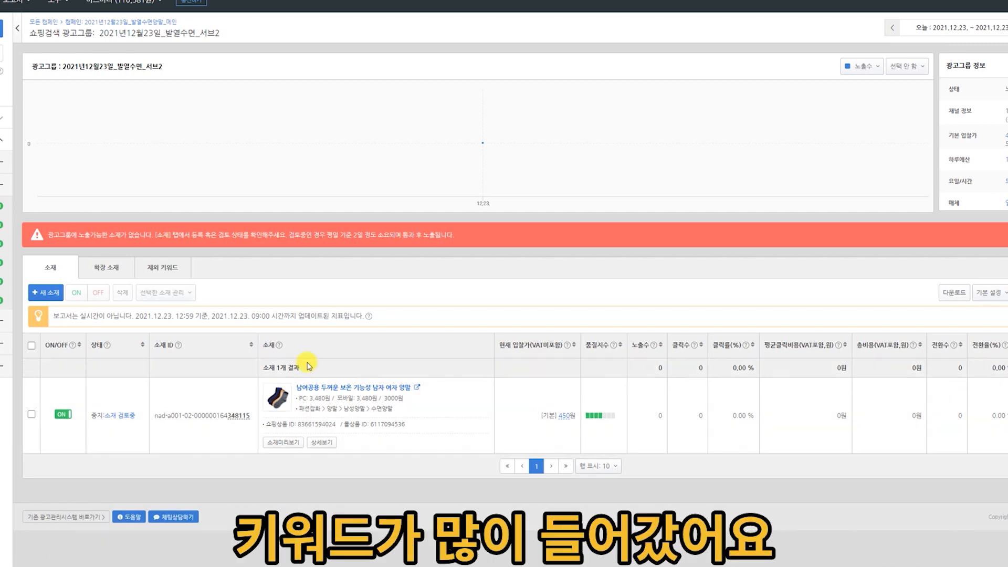
Show all campaigns for the period 이번 달 and examine the overall click rate, average click cost, total cost and conversion sales.
click(2, 245)
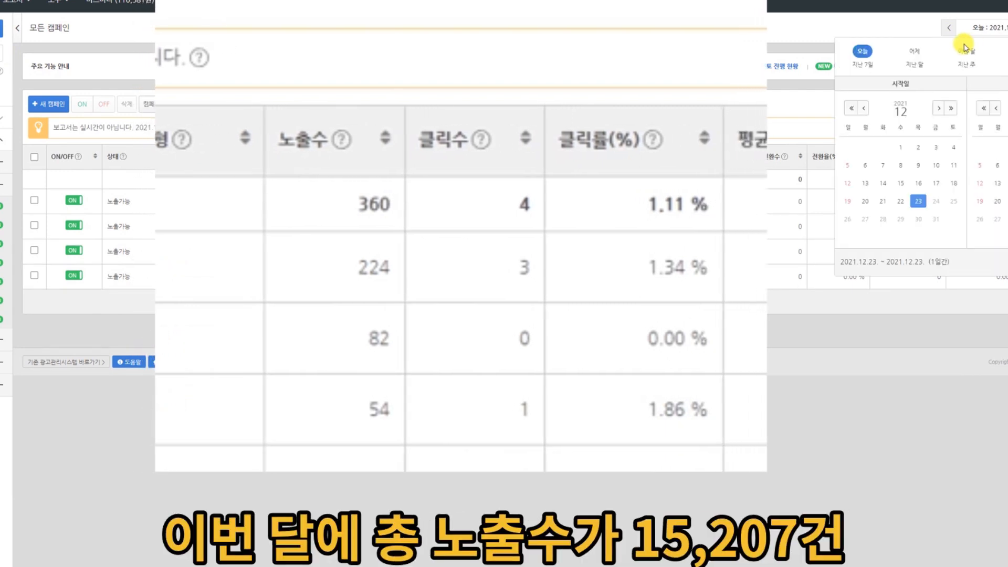
click(968, 63)
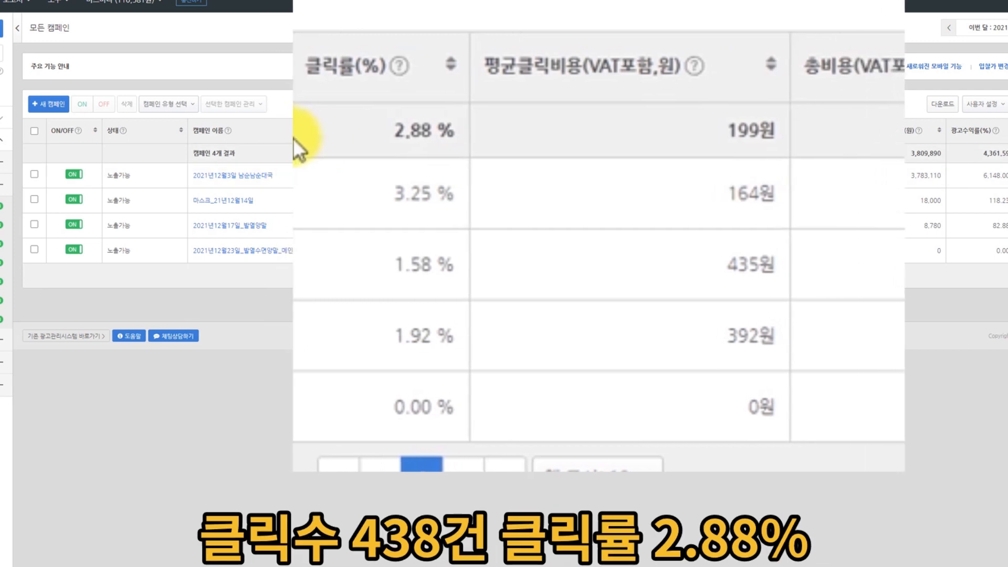
drag(374, 141, 459, 144)
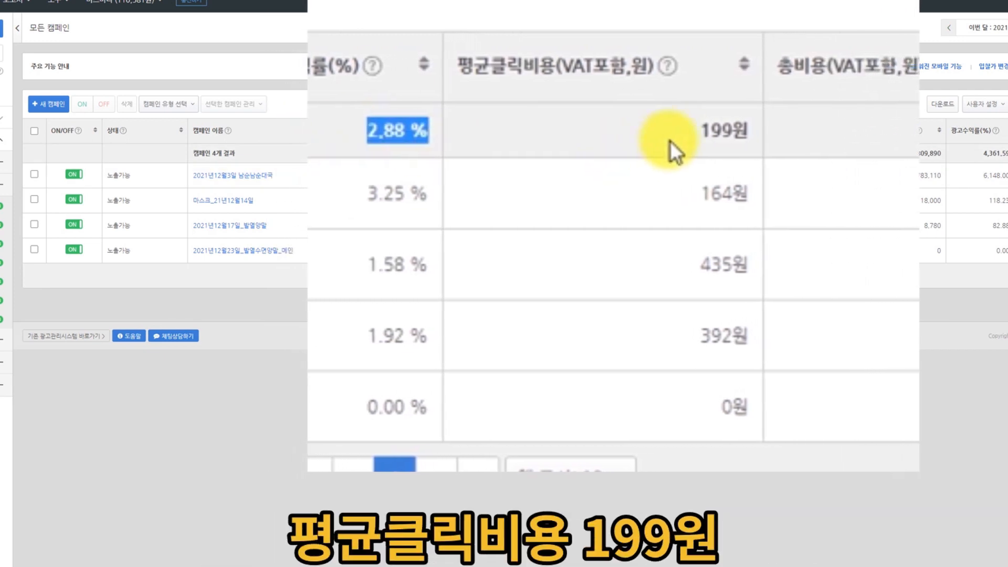
drag(697, 152, 729, 154)
click(670, 139)
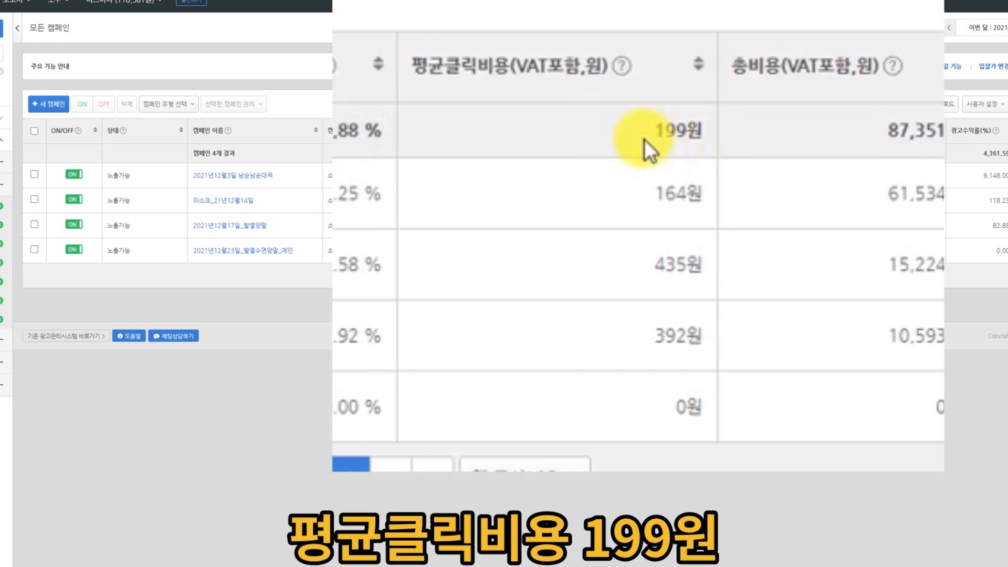
drag(796, 140, 856, 140)
drag(943, 142, 1005, 143)
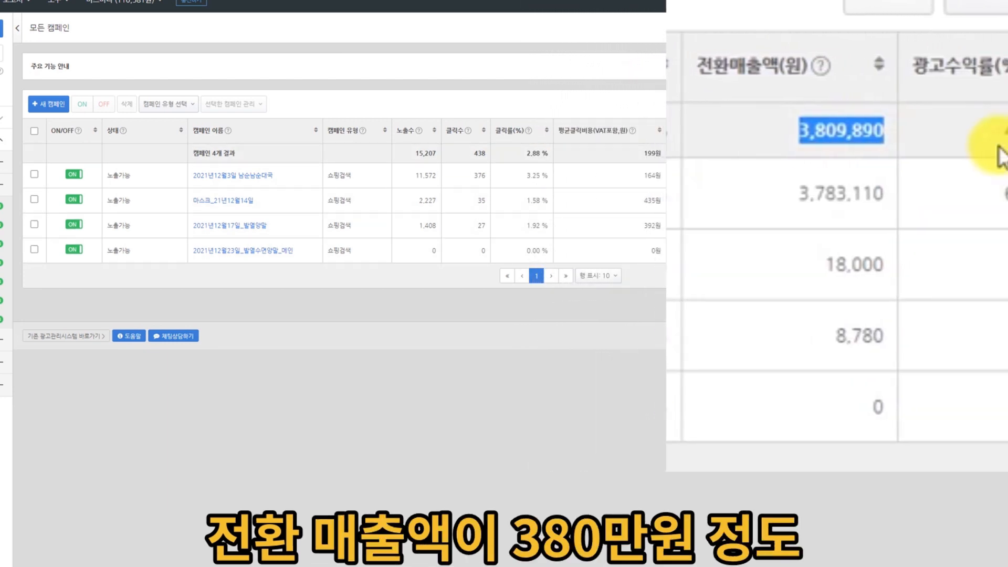
click(971, 273)
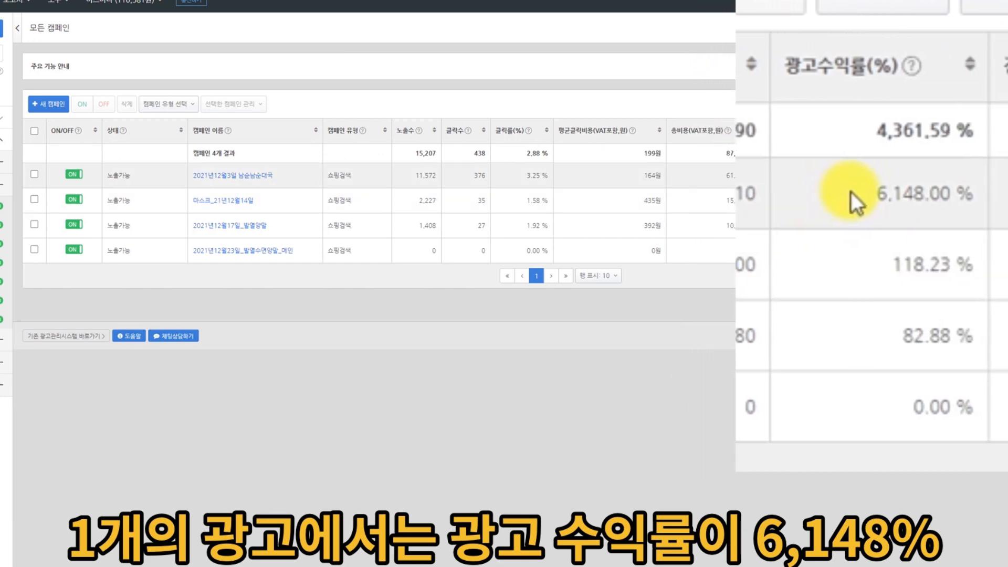
Compare the 광고수익률 of the individual campaigns, including 2021년12월3일 남순남순대국 and 마스크_21년12월14일.
drag(850, 198, 974, 212)
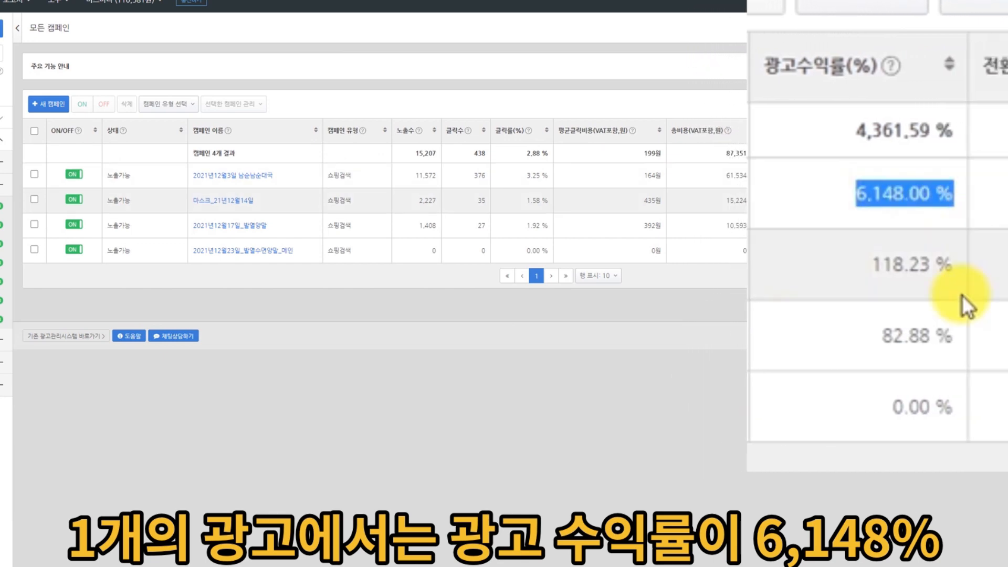
click(911, 415)
drag(851, 257, 963, 412)
click(963, 413)
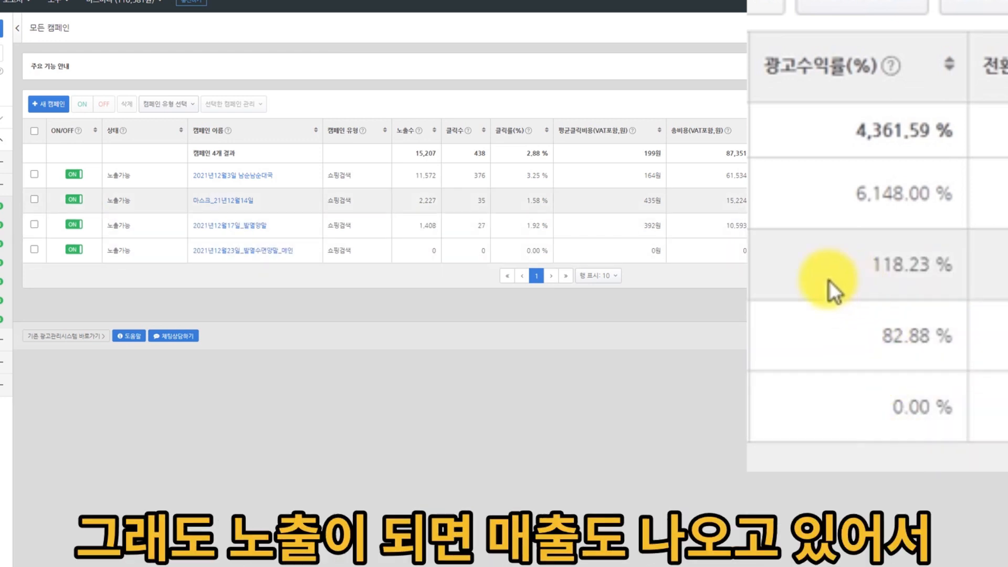
drag(418, 200, 949, 273)
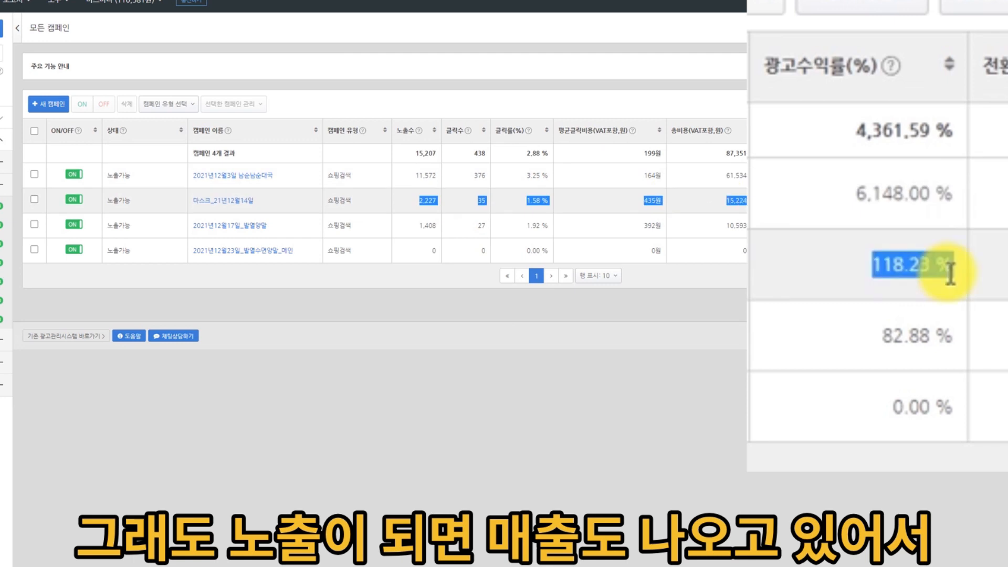
click(949, 273)
drag(844, 270, 958, 406)
click(899, 420)
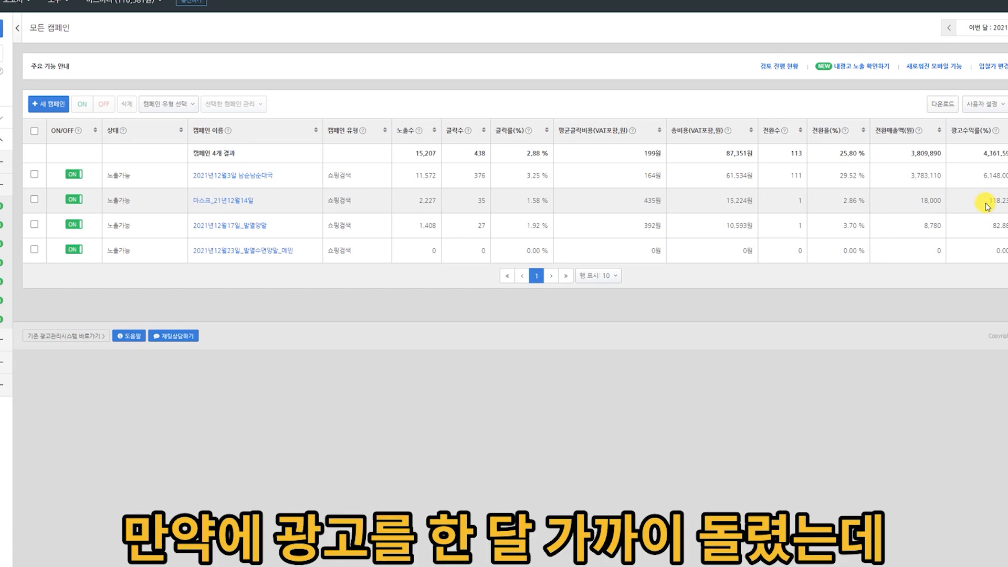
drag(987, 206, 1007, 207)
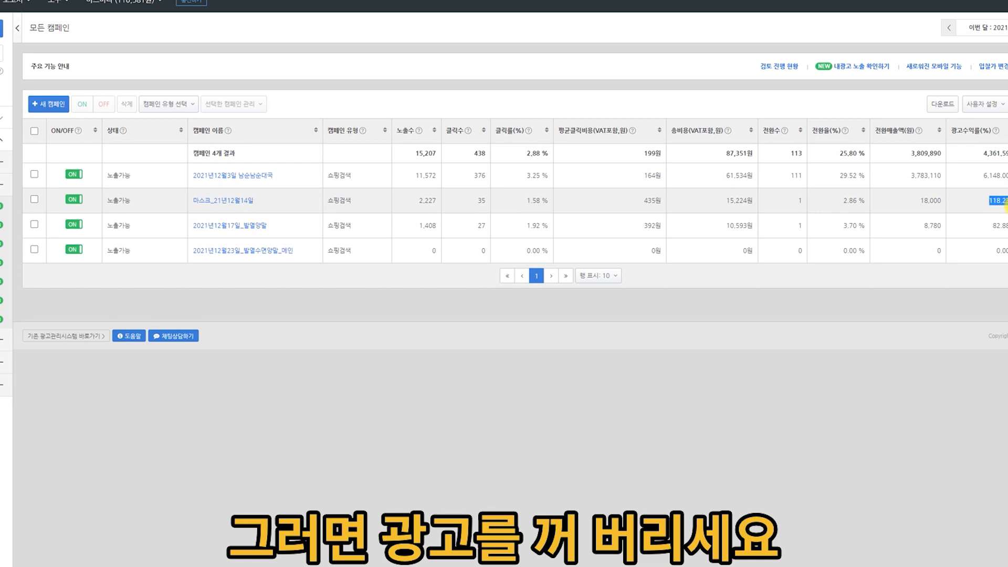
Switch the campaign 마스크_21년12월14일 off and back on.
click(69, 200)
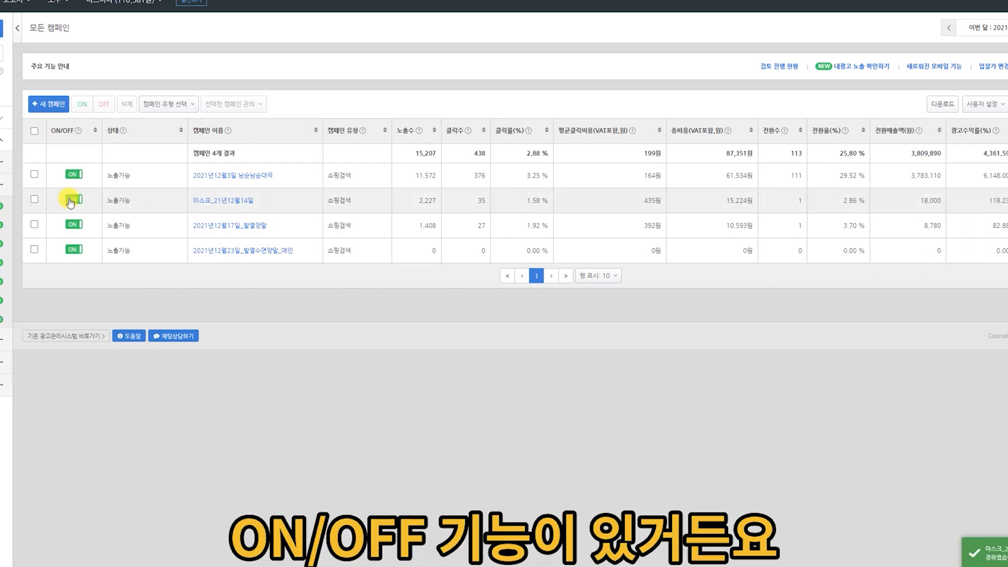
click(69, 200)
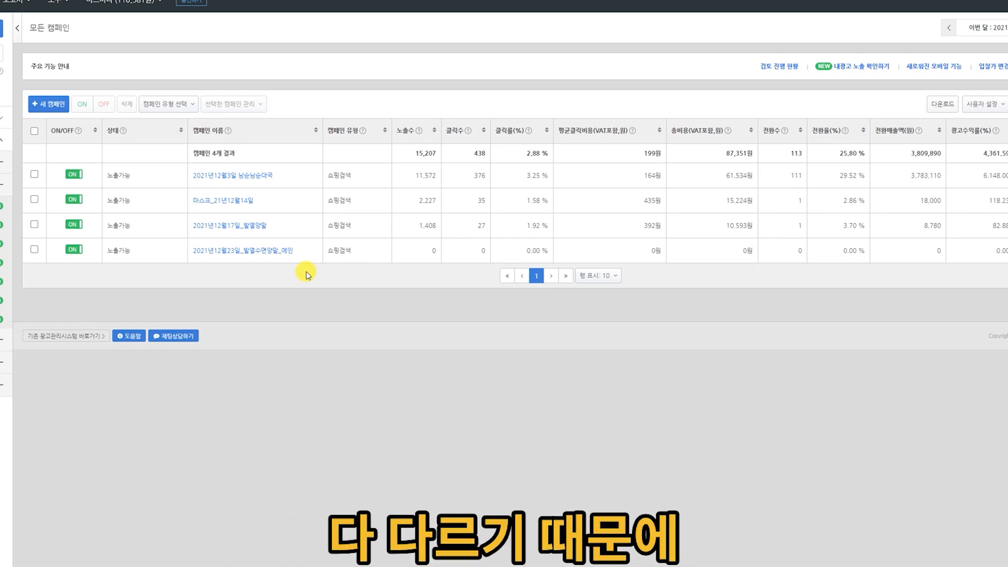
Review the ad groups and product ads of the mask, 남순남순대국 and 2021년12월23일_발열수면양말_메인 campaigns.
click(236, 201)
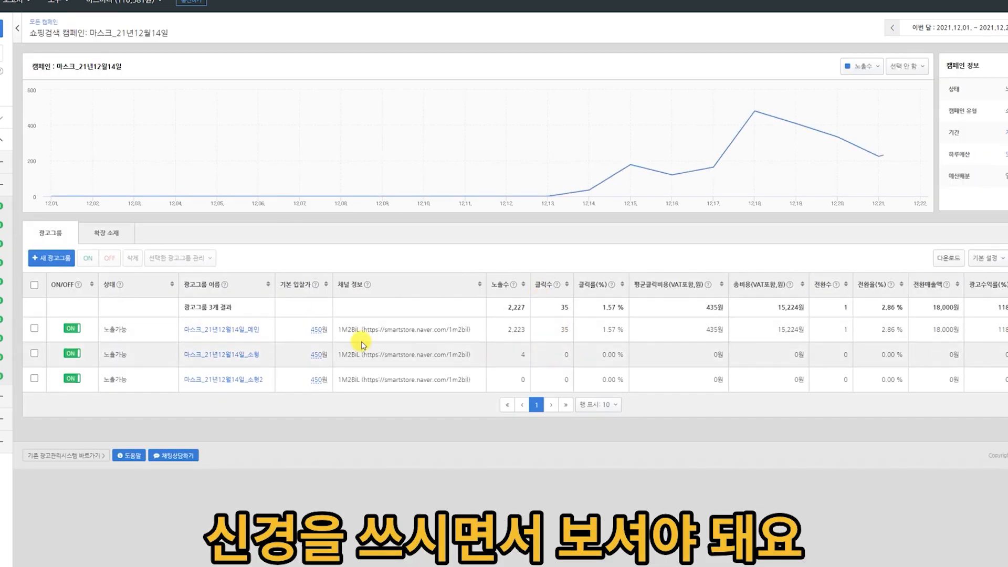
click(229, 329)
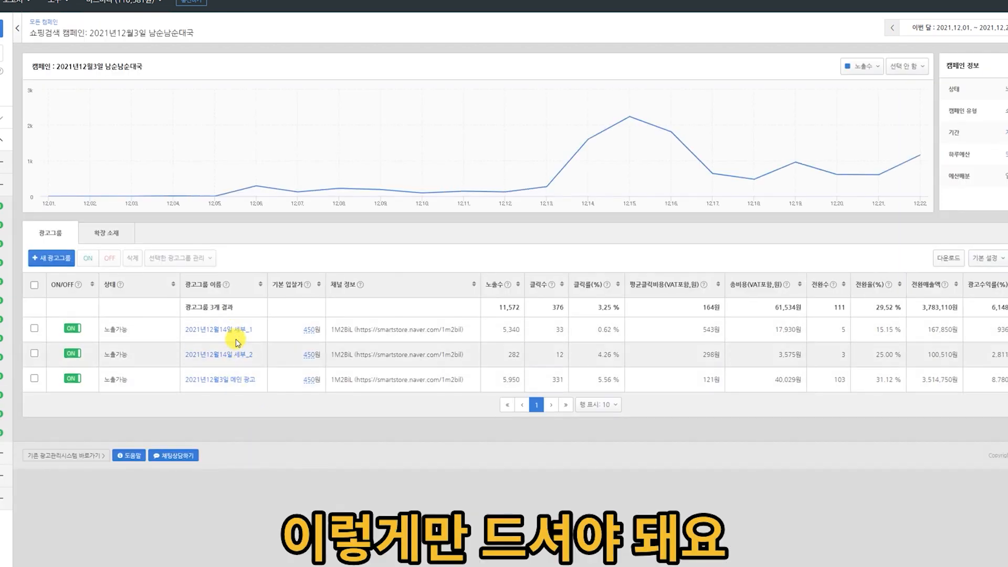
click(231, 378)
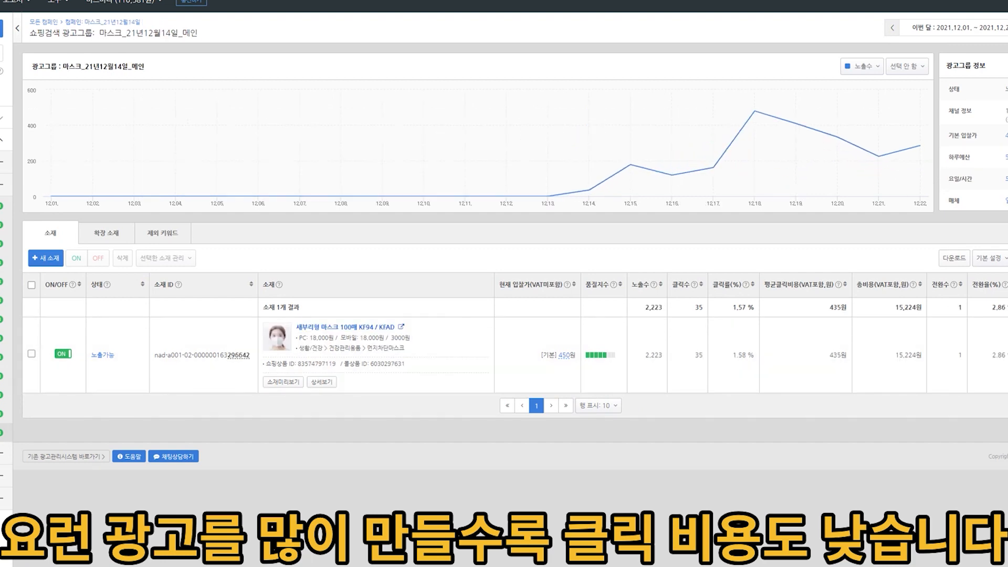
click(5, 358)
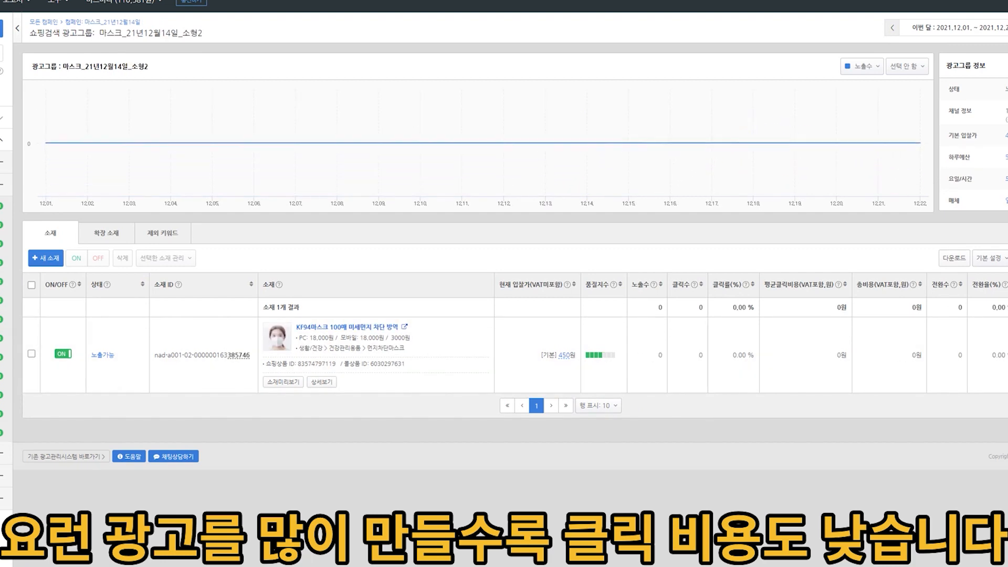
click(3, 140)
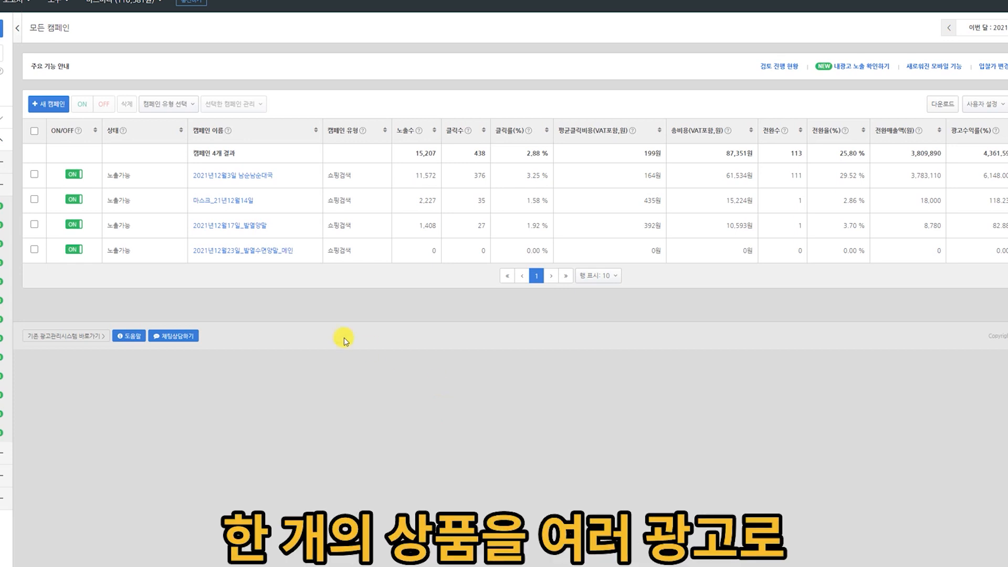
click(242, 250)
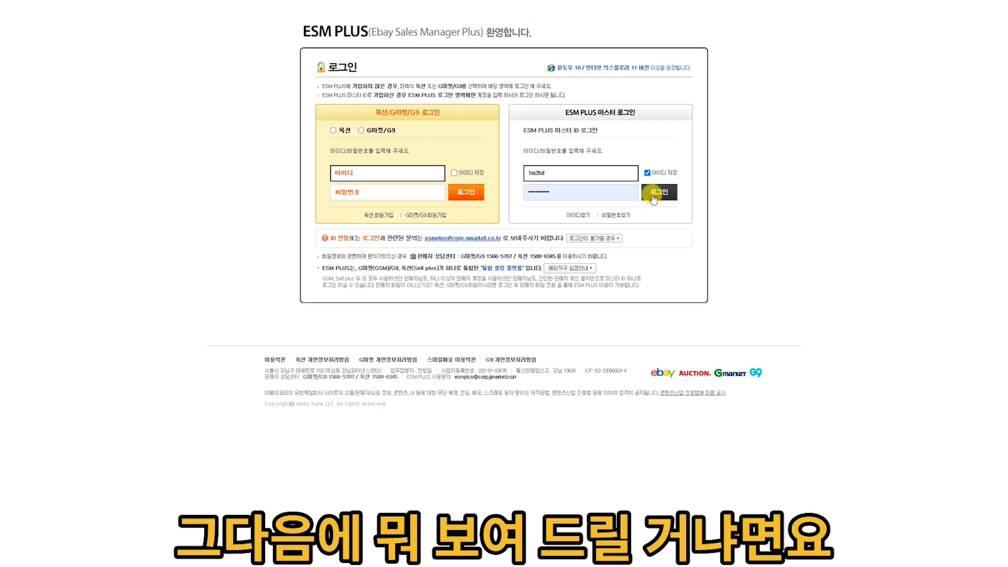
Switch to the eBay 광고센터 and open the management page of its 파워클릭 ad group.
click(659, 190)
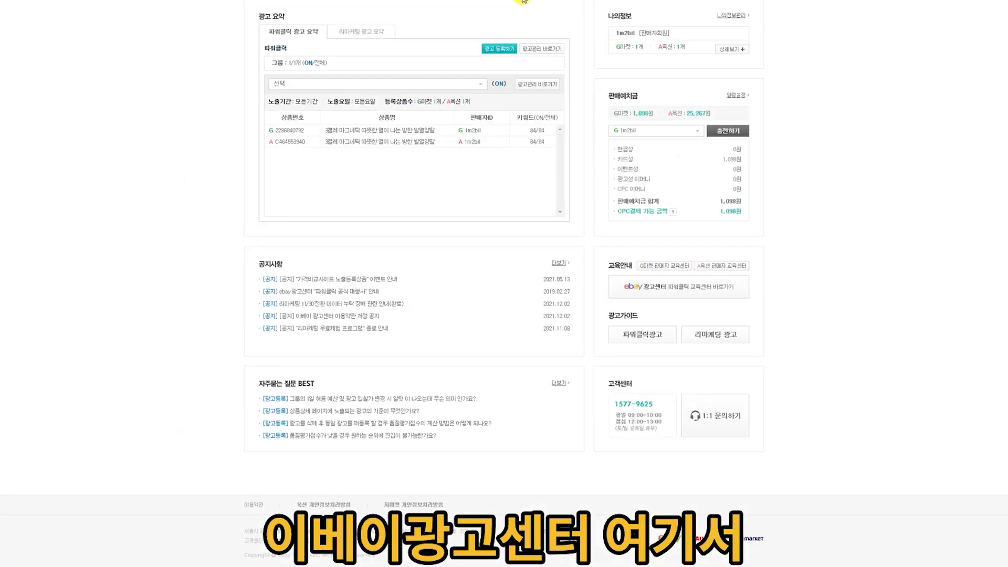
click(538, 84)
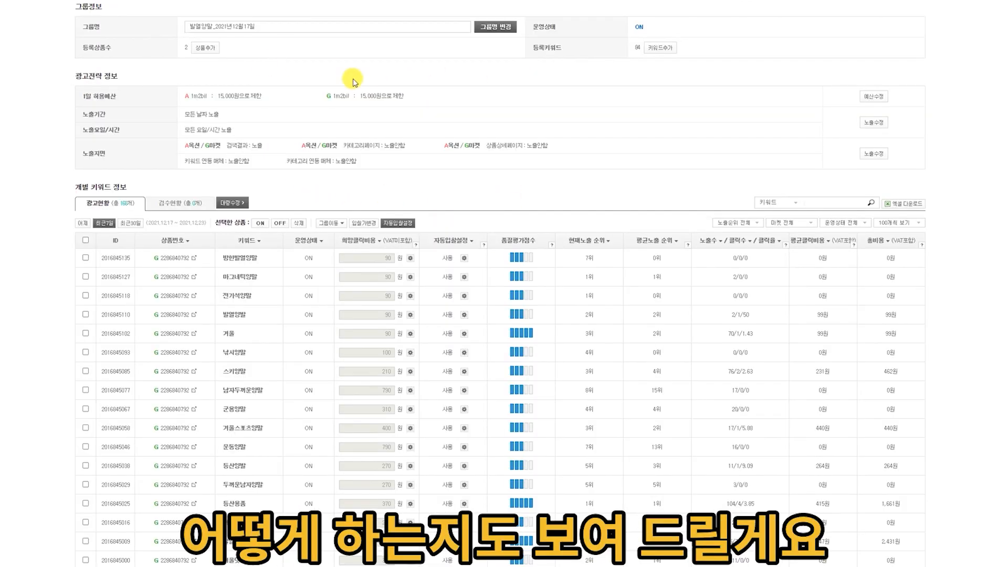
Sort the group's keywords by 현재노출 순위 and examine each keyword's desired click cost and auto-bid settings.
click(588, 241)
scroll(503, 126, down, 3)
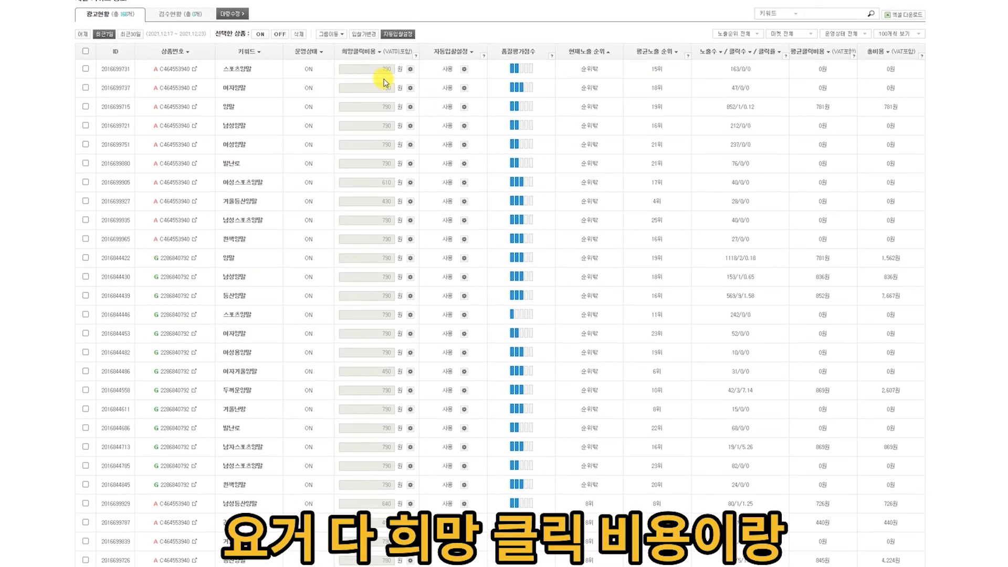
scroll(443, 64, down, 2)
scroll(420, 75, up, 4)
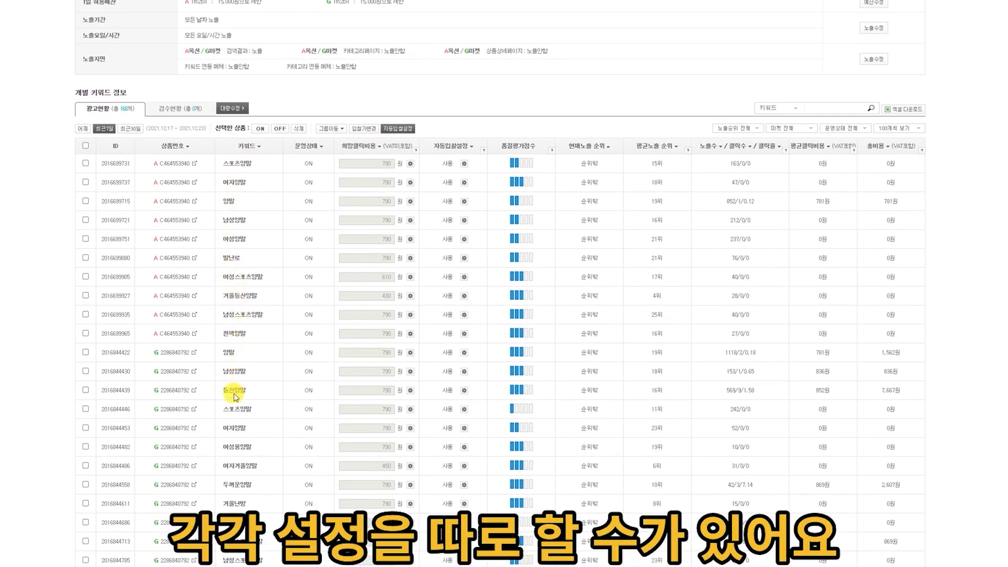
scroll(273, 365, down, 3)
scroll(335, 342, up, 2)
scroll(334, 343, up, 3)
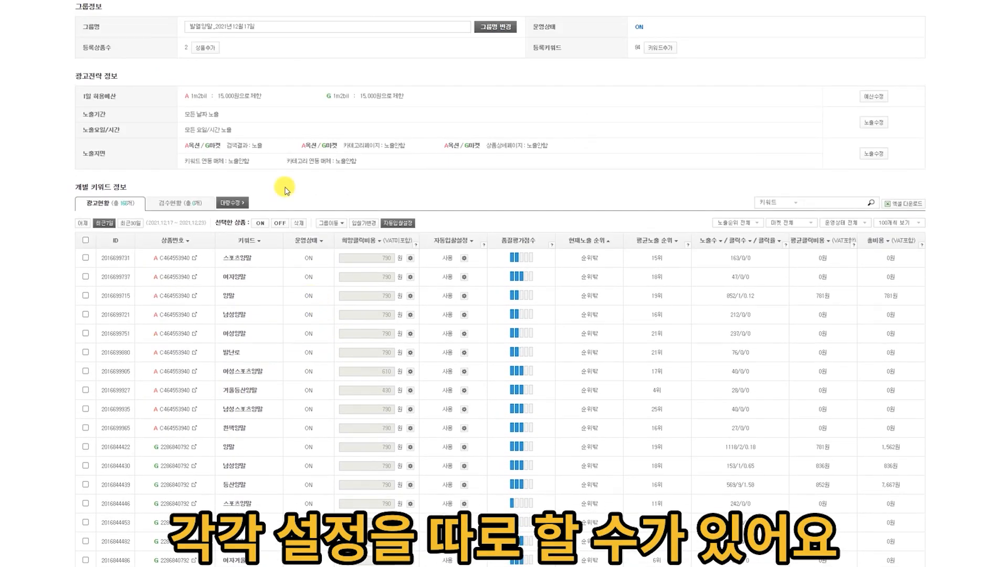